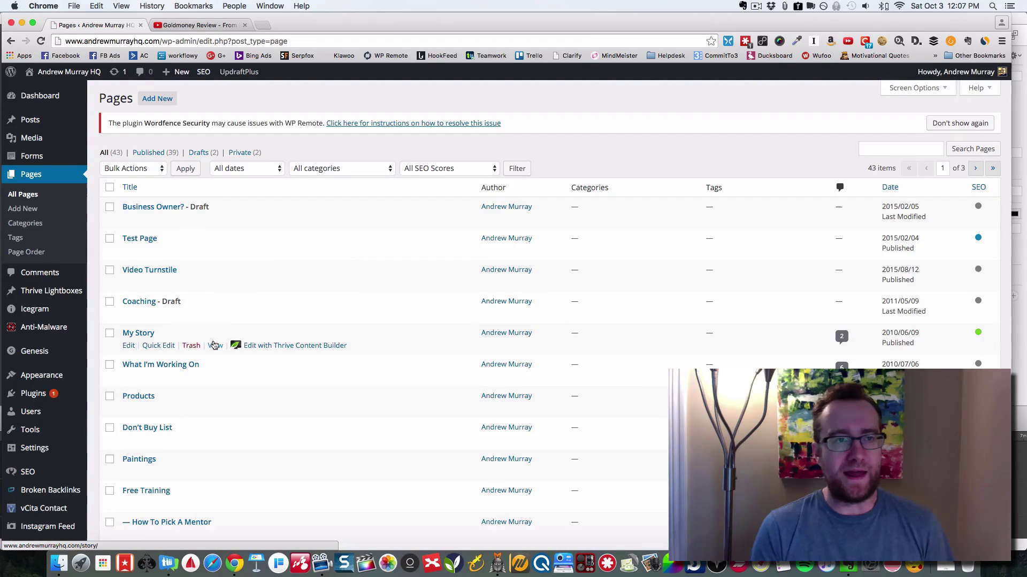
Step: Open the website andrewmurrayhq.com in a new browser tab
click(263, 27)
text(ab)
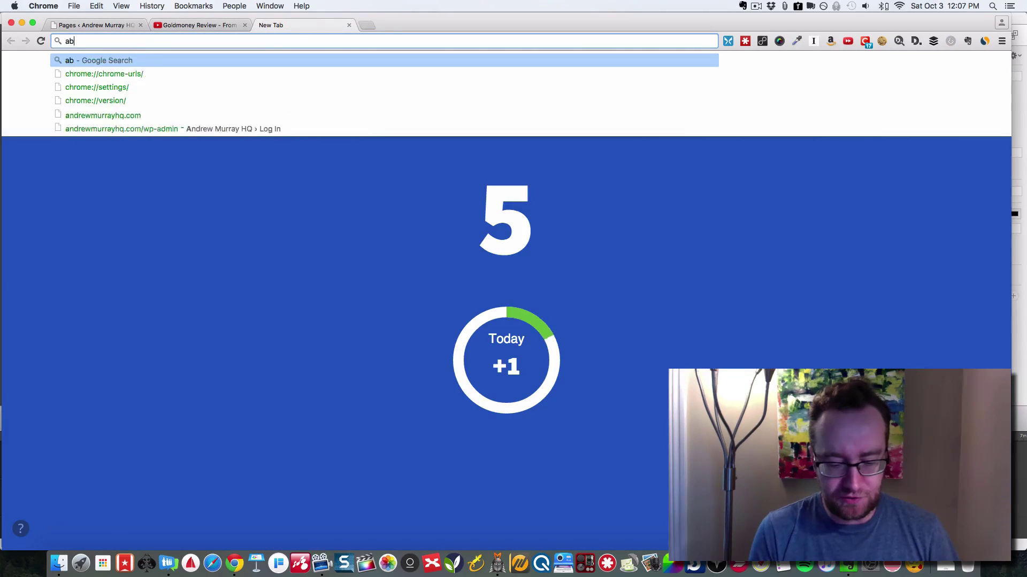
key(BackSpace)
text(nd)
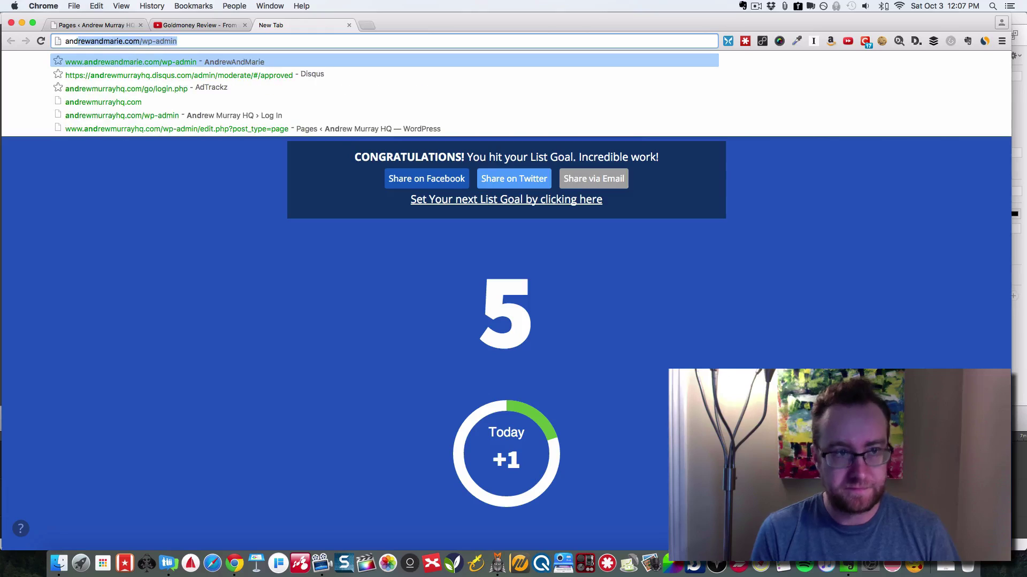
text(rewmurrayhq)
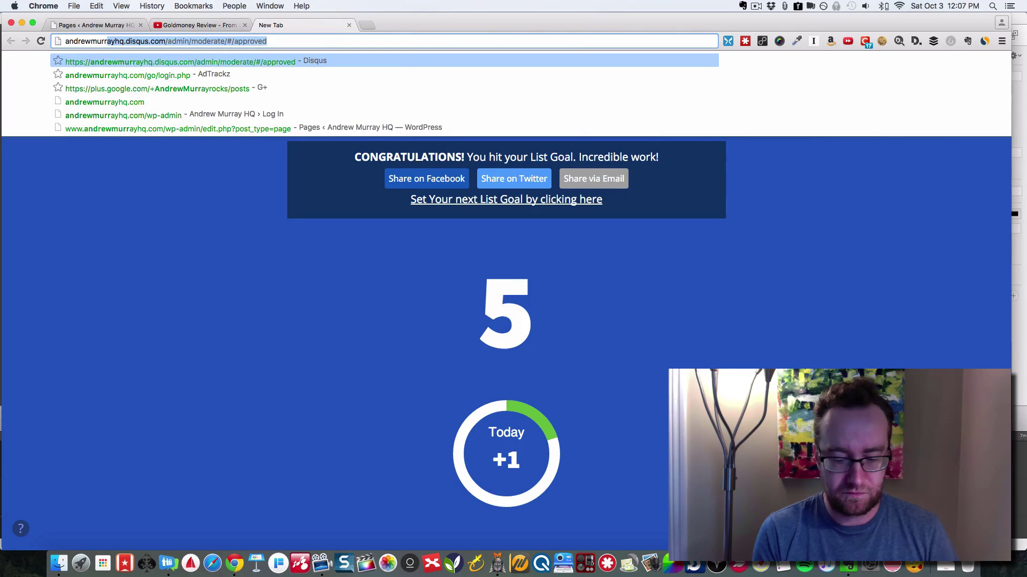
text(.com)
key(Return)
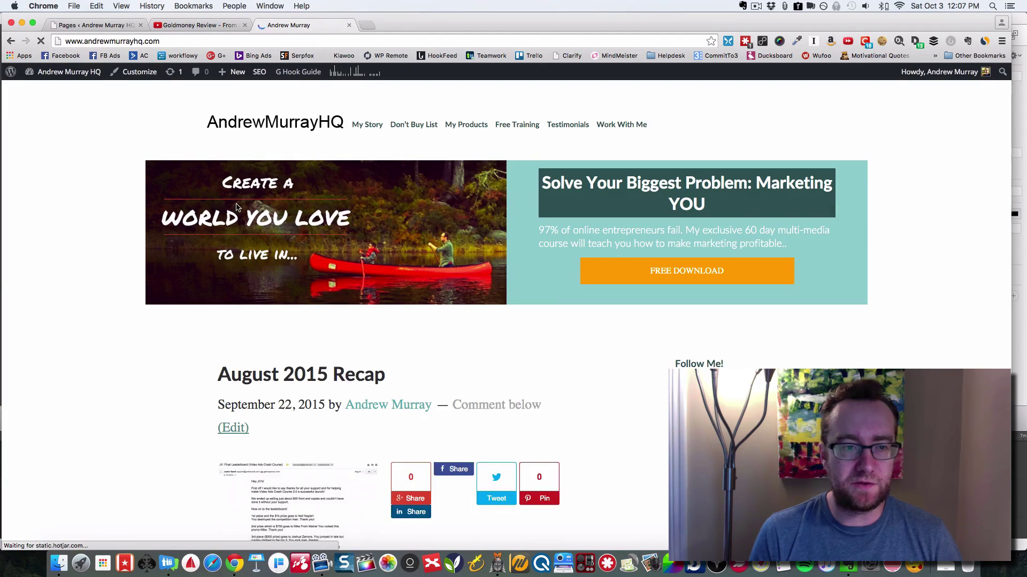
Step: Look through the blog posts on the home page down to What I Learned Playing Cashflow For Kids
scroll(237, 207, down, 4)
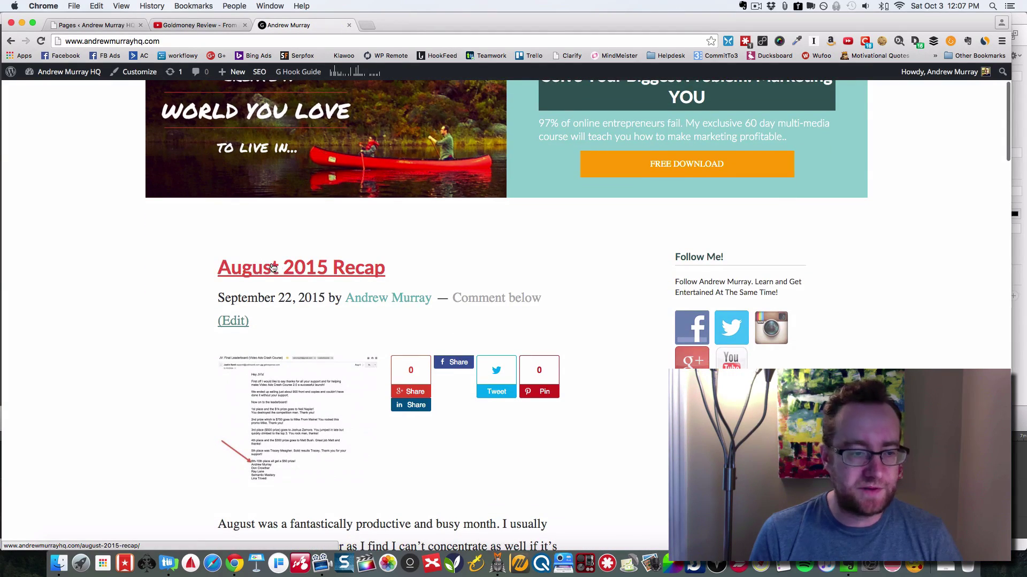
scroll(273, 267, down, 10)
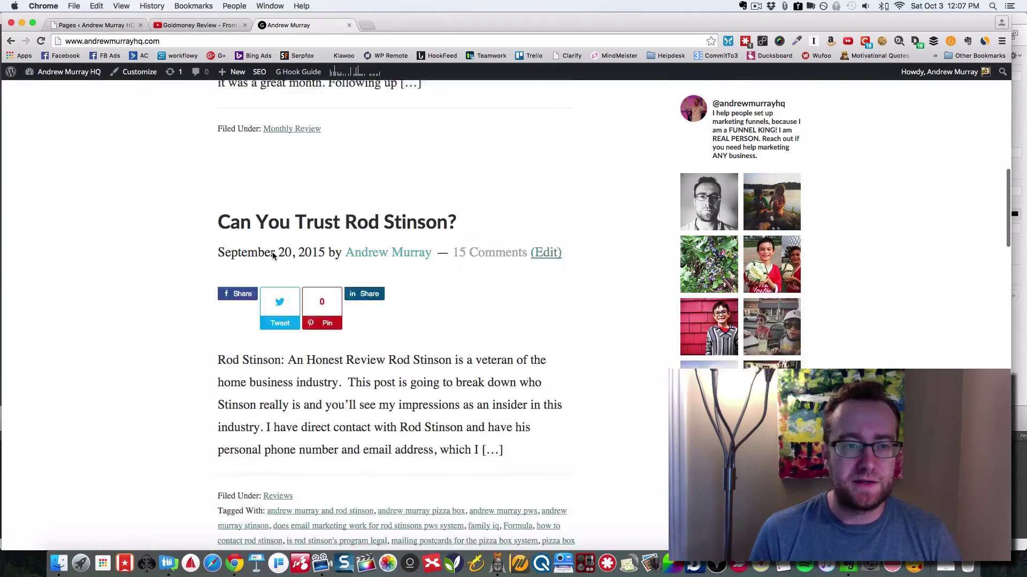
scroll(273, 256, down, 1)
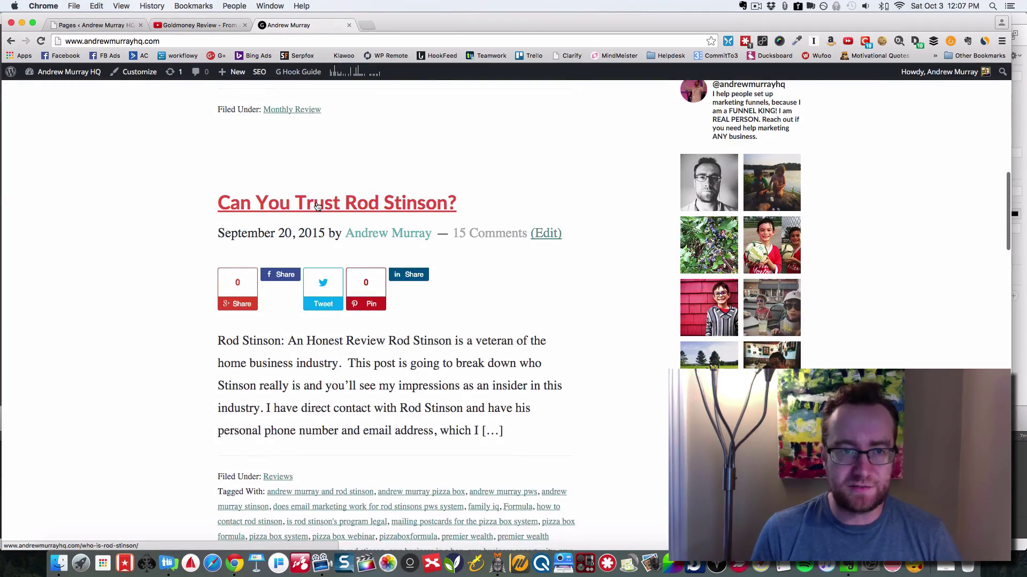
scroll(316, 206, down, 11)
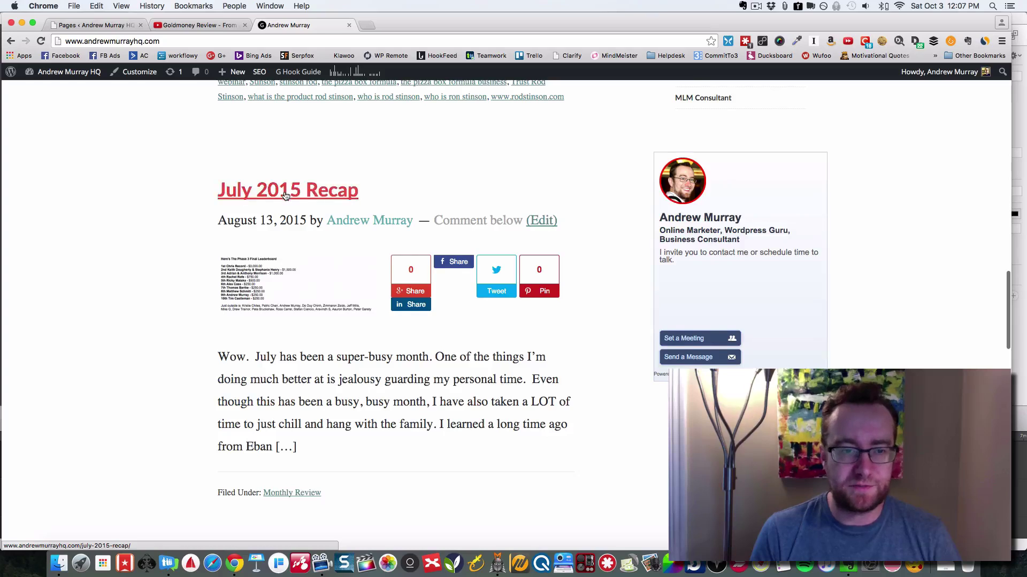
scroll(285, 195, down, 6)
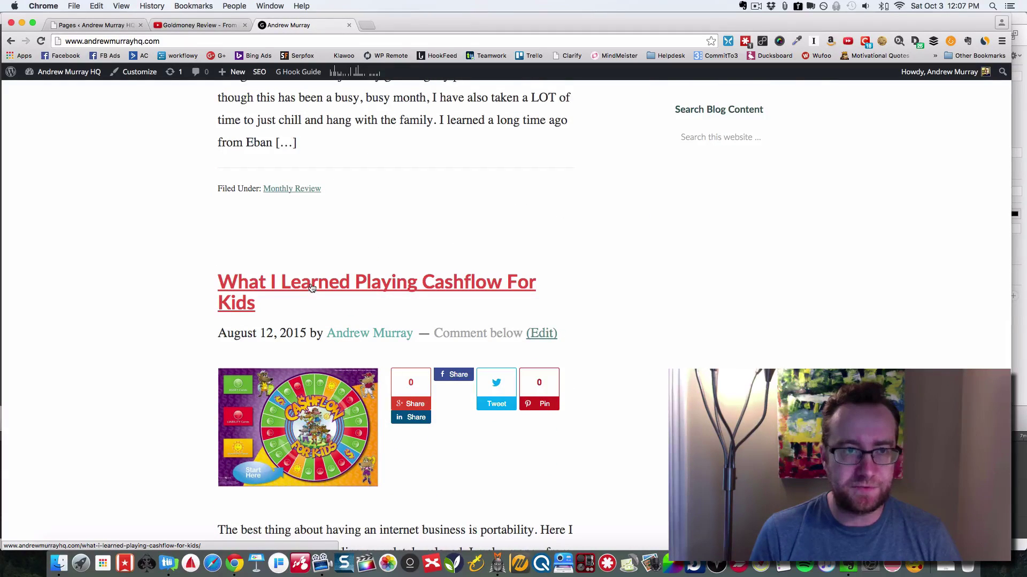
scroll(311, 287, up, 8)
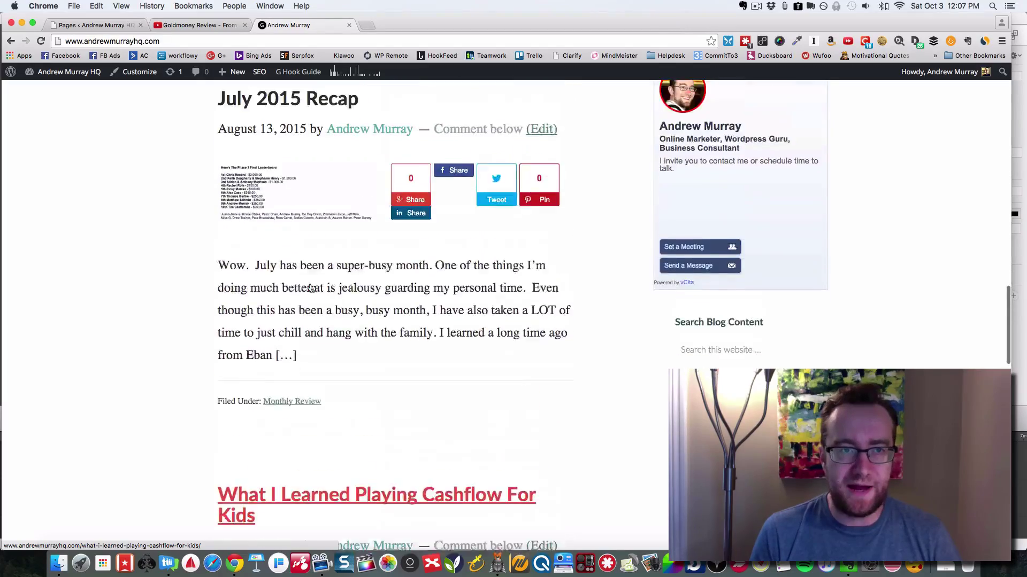
scroll(309, 282, up, 20)
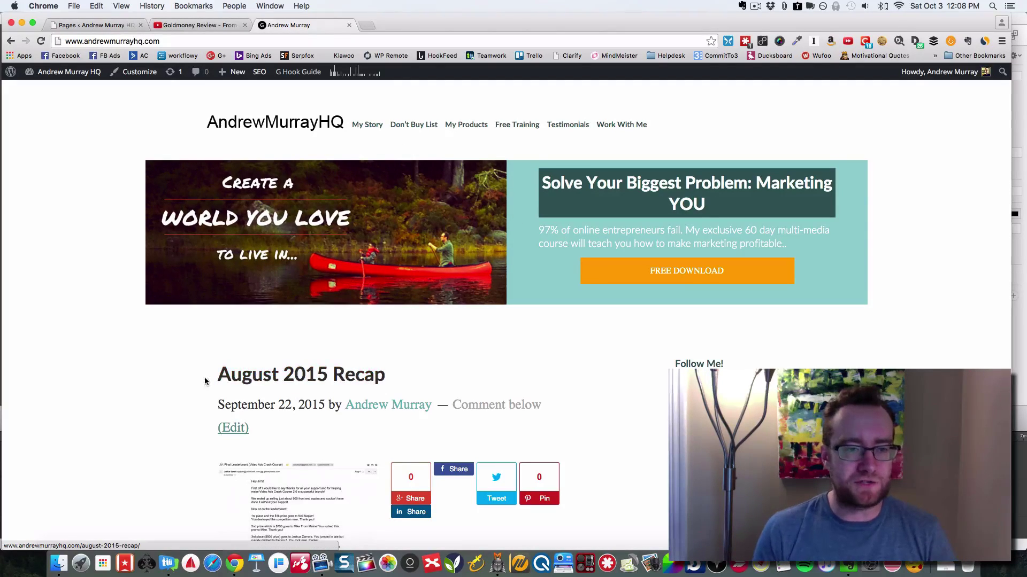
Step: Open the site's My Story page and look through its text and photos
click(368, 127)
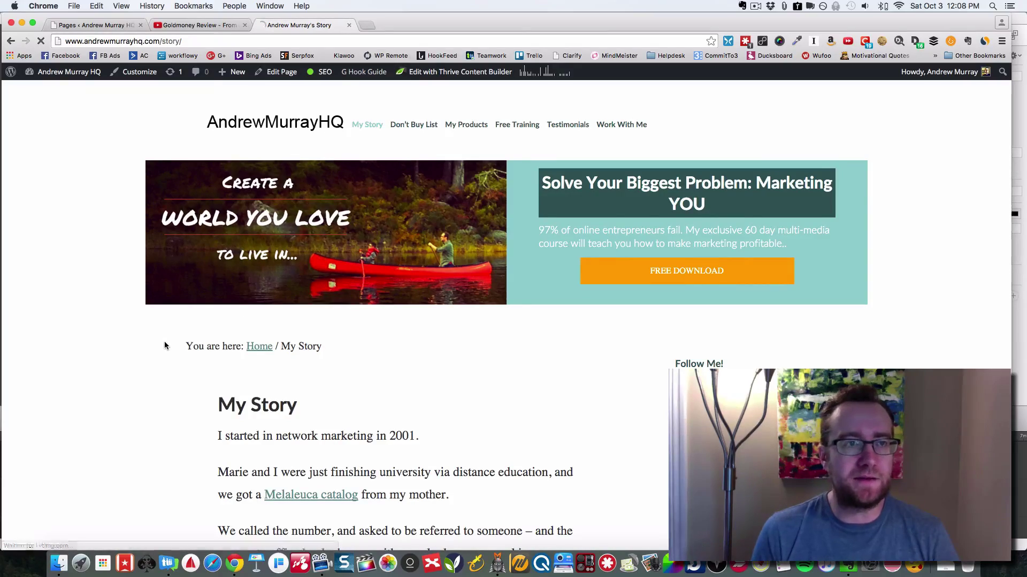
scroll(164, 342, down, 15)
scroll(165, 344, down, 20)
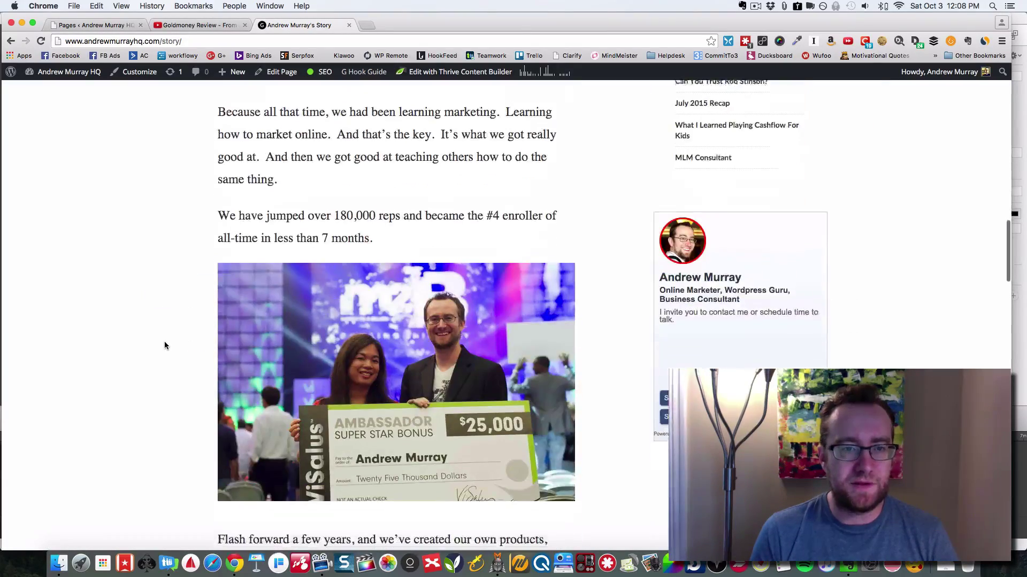
scroll(165, 346, down, 6)
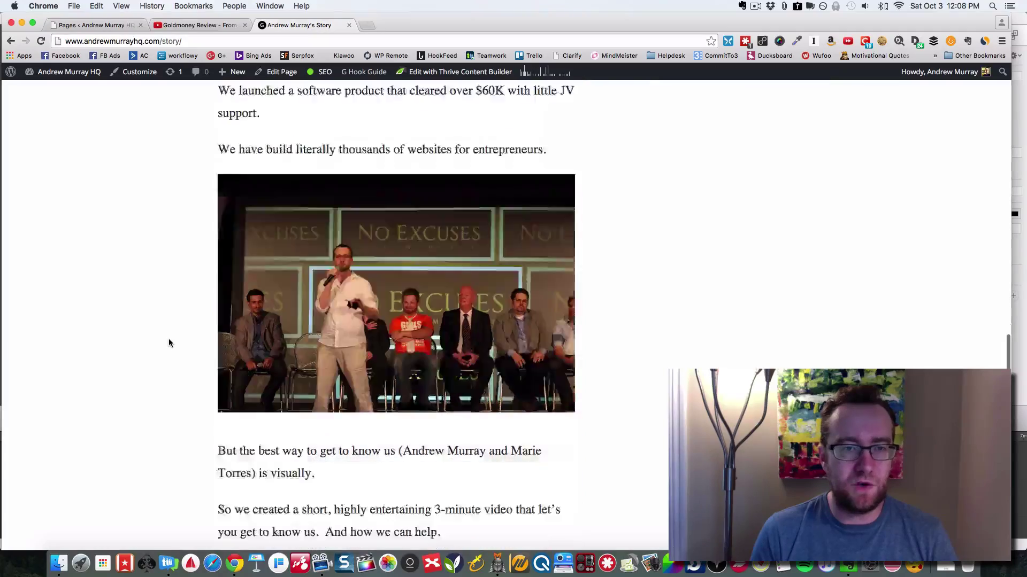
scroll(169, 342, up, 20)
scroll(170, 337, up, 10)
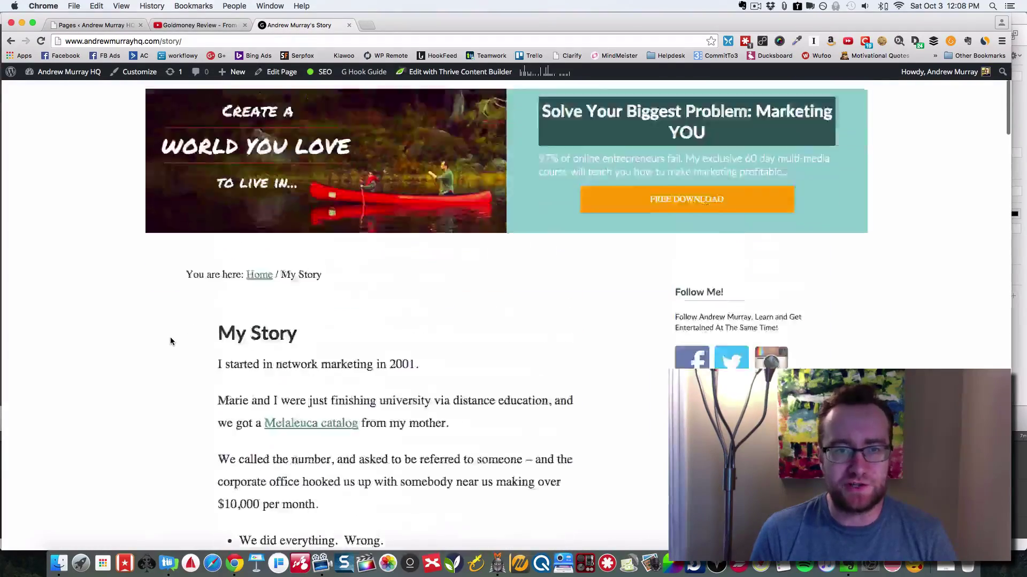
Step: Open the My Products page and look through the products it presents
click(453, 128)
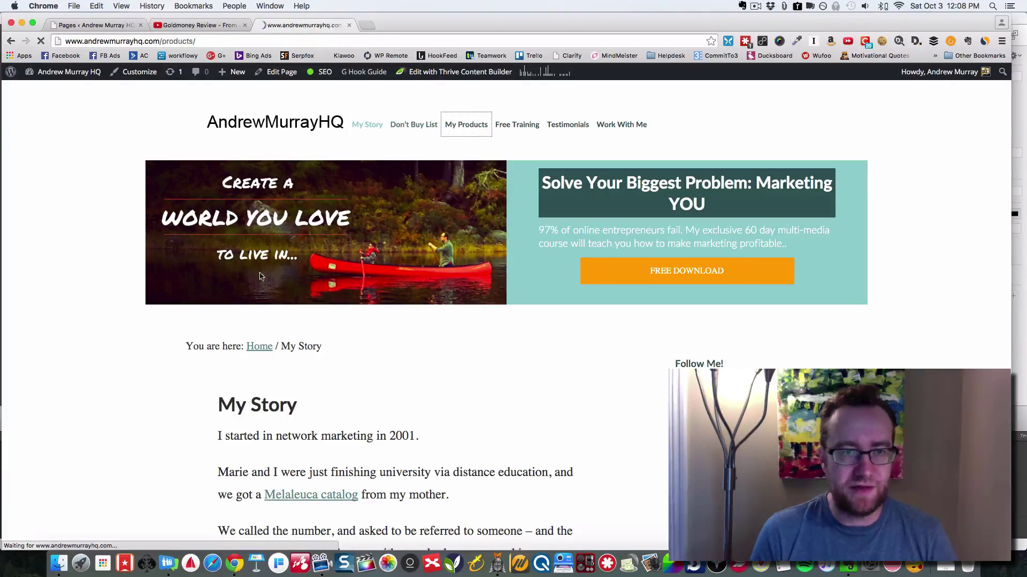
scroll(198, 282, down, 5)
scroll(197, 281, down, 15)
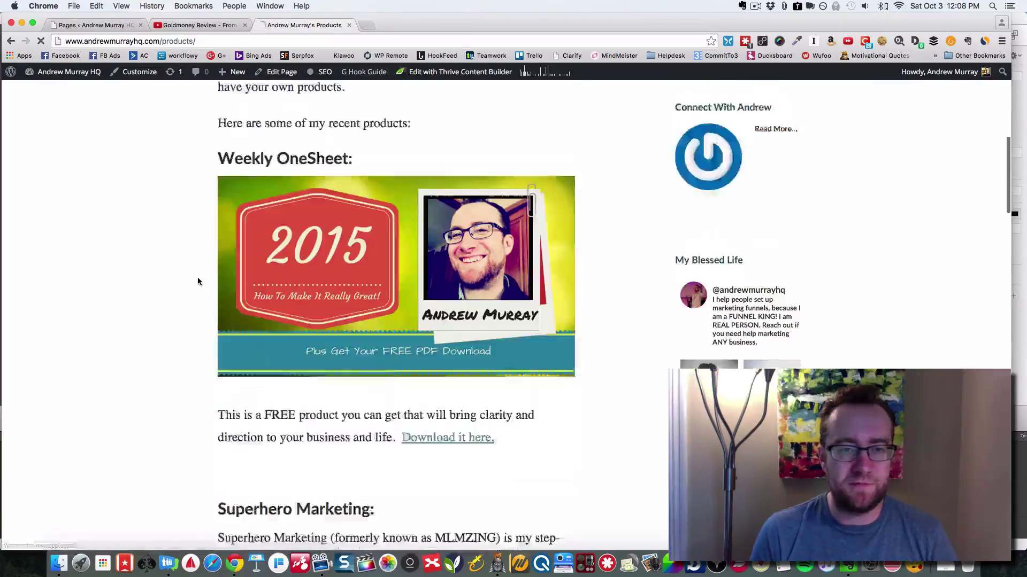
scroll(197, 281, down, 12)
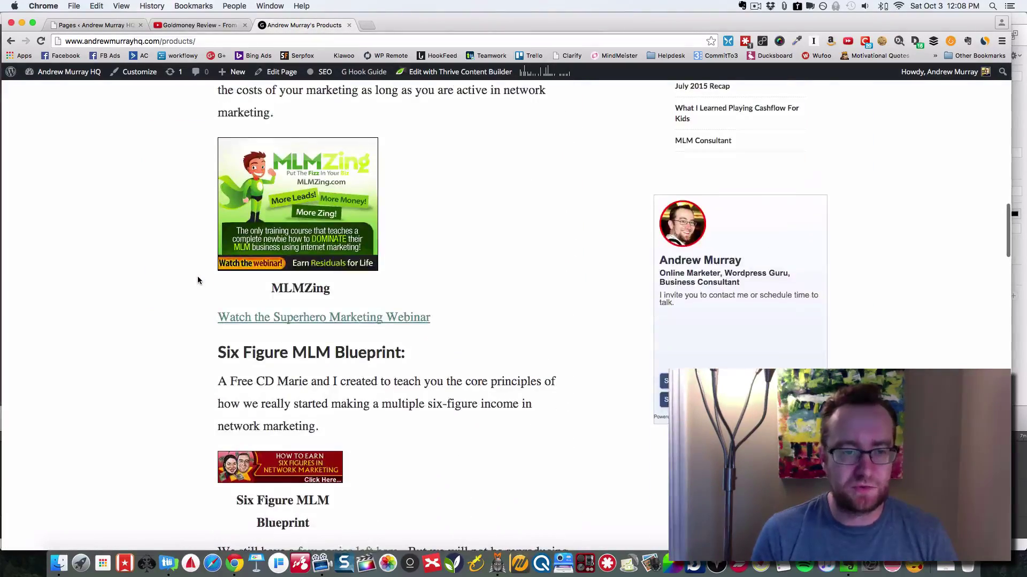
scroll(198, 279, down, 10)
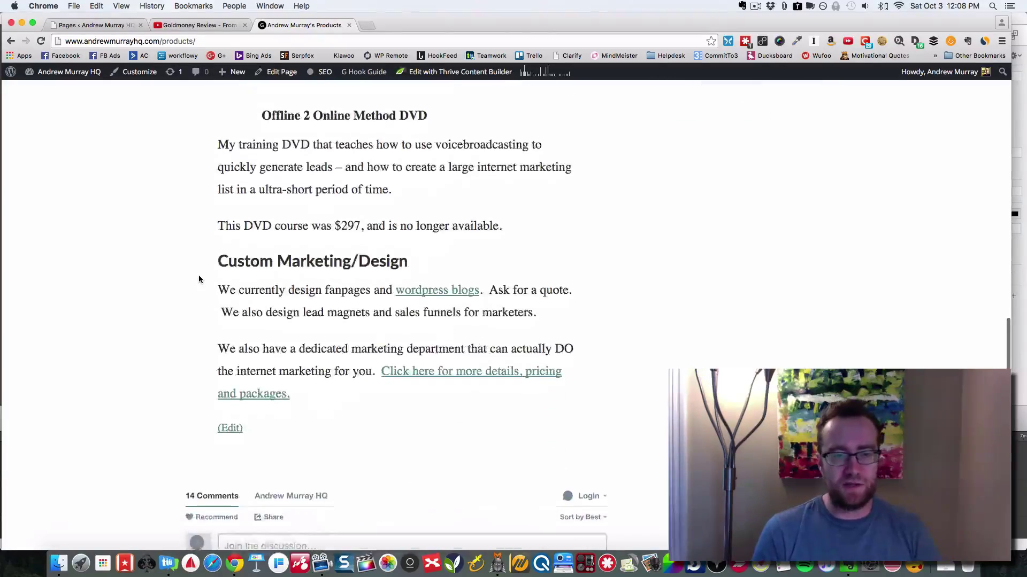
scroll(199, 281, up, 20)
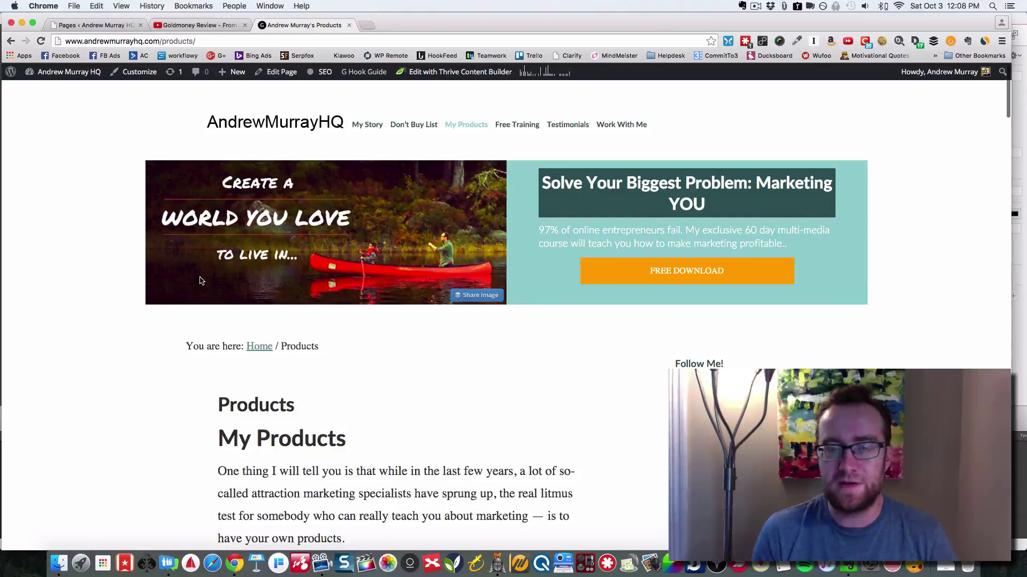
Step: Return to the WordPress admin page and show the list of all posts
click(104, 25)
mouse_move(44, 122)
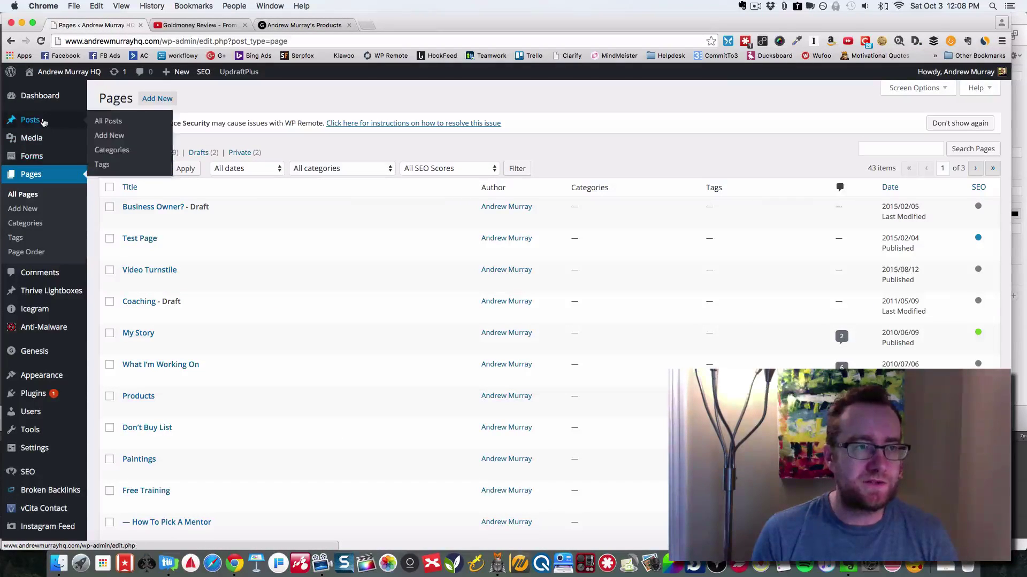
click(104, 123)
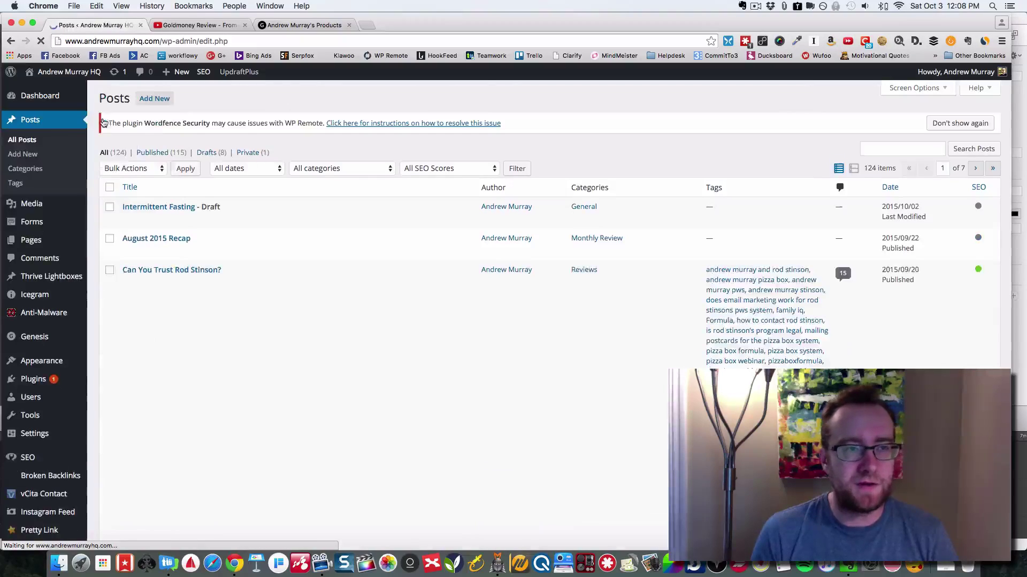
Step: Preview the Intermittent Fasting draft and read through the post as it appears on the site
click(128, 219)
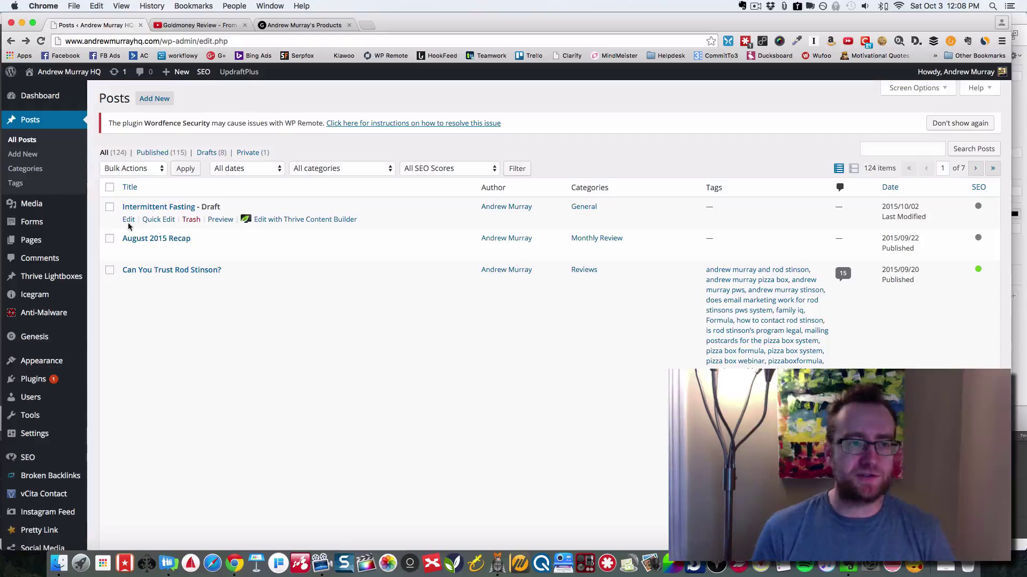
click(220, 220)
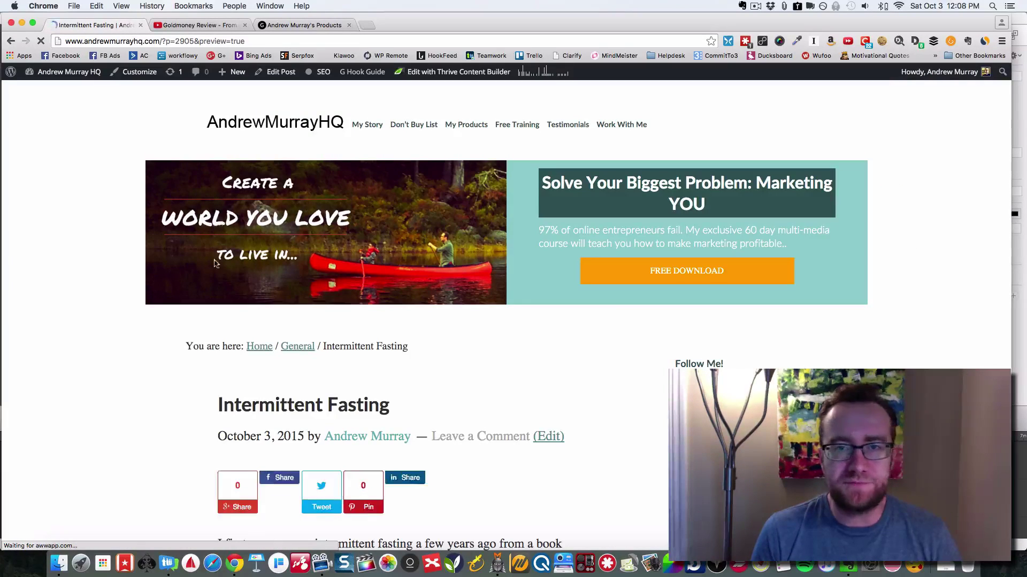
scroll(412, 317, down, 10)
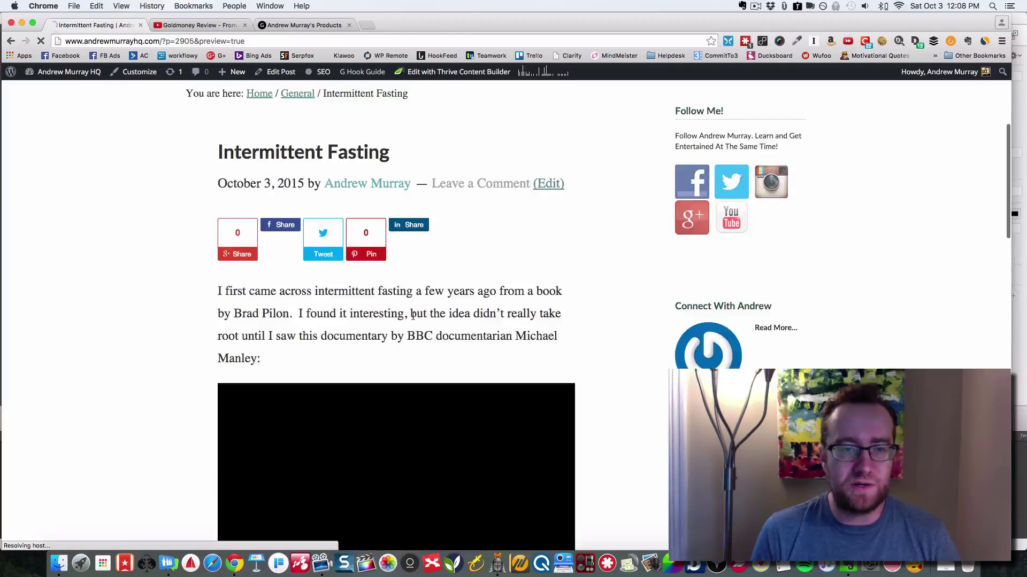
scroll(412, 319, down, 5)
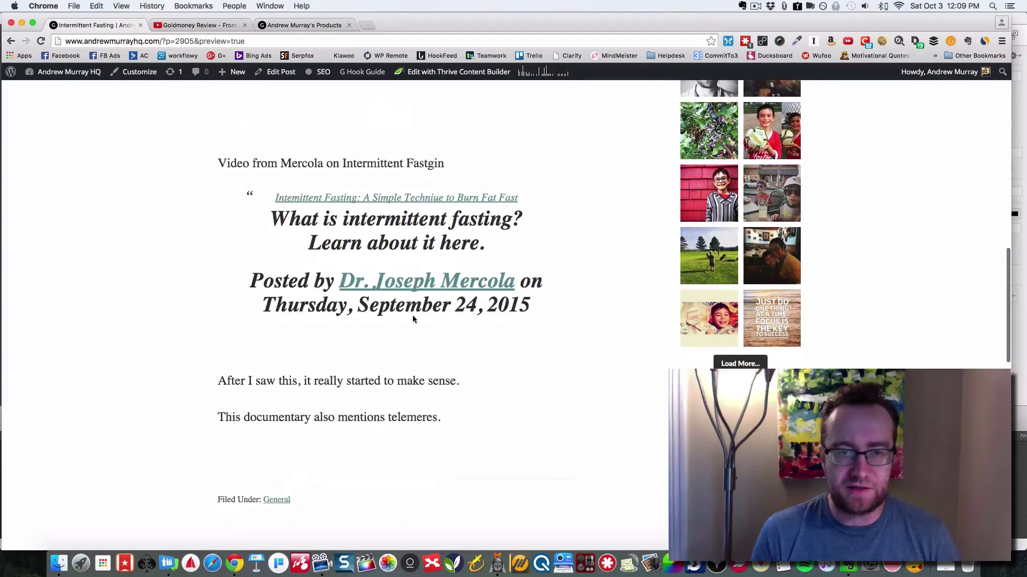
scroll(412, 317, up, 1)
scroll(413, 317, up, 5)
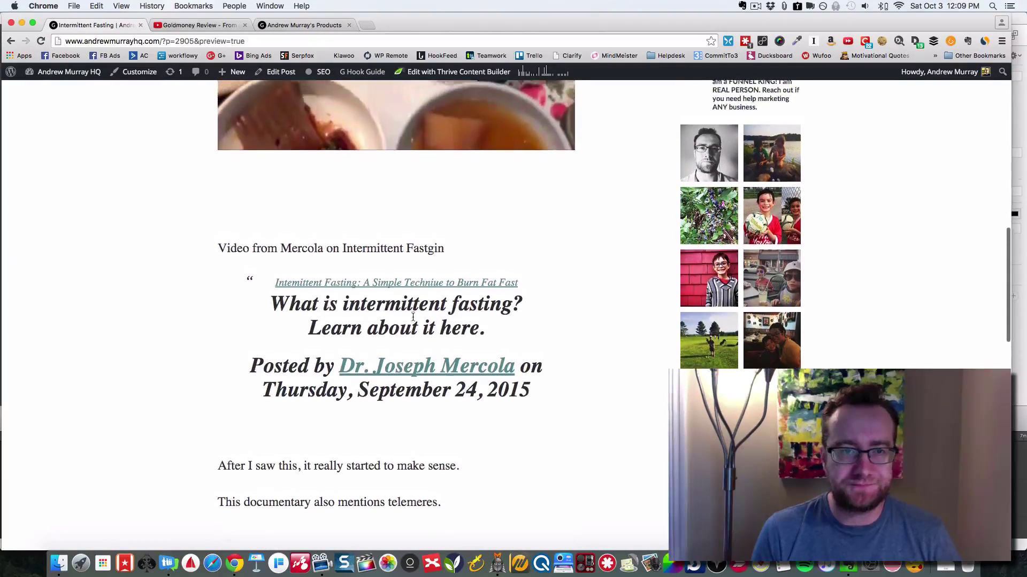
scroll(413, 317, up, 10)
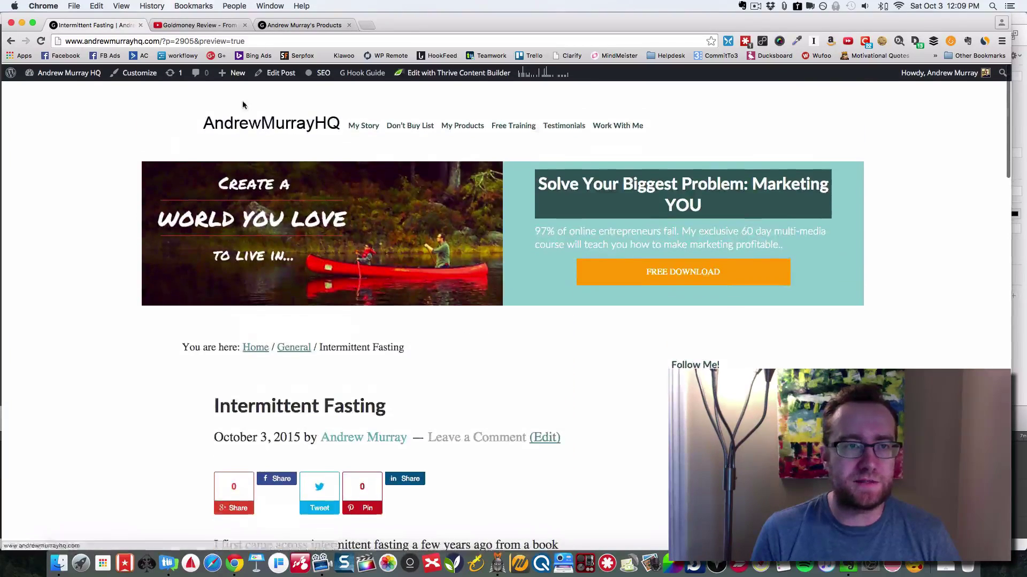
Step: Open the Intermittent Fasting draft for editing and examine its embedded video in the visual editor
click(284, 78)
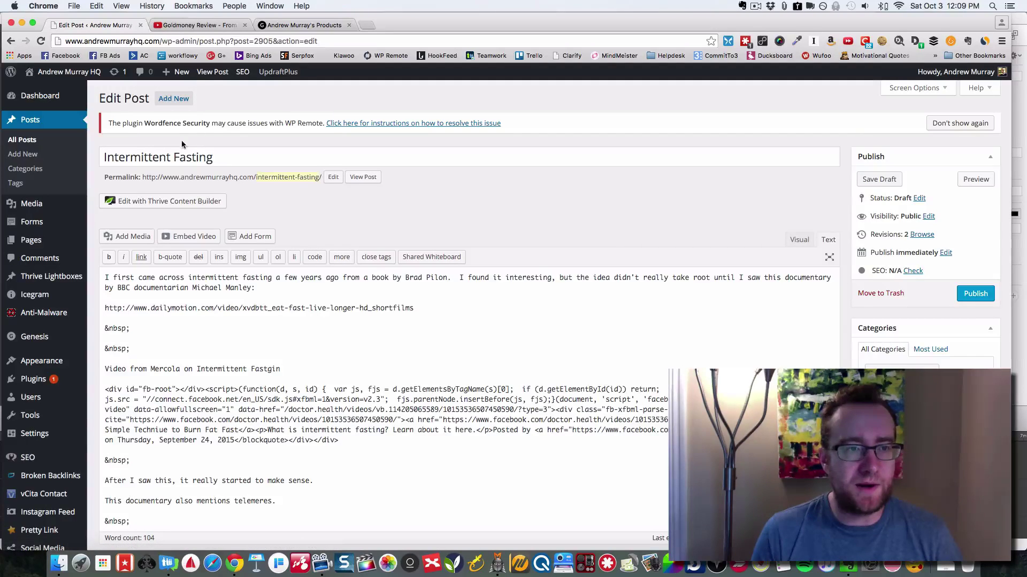
click(800, 239)
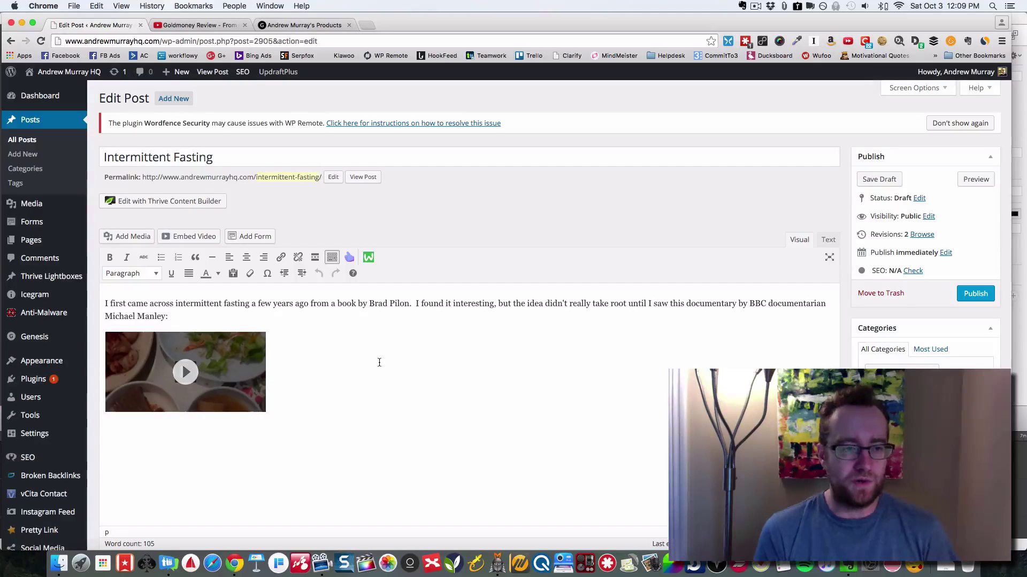
click(276, 380)
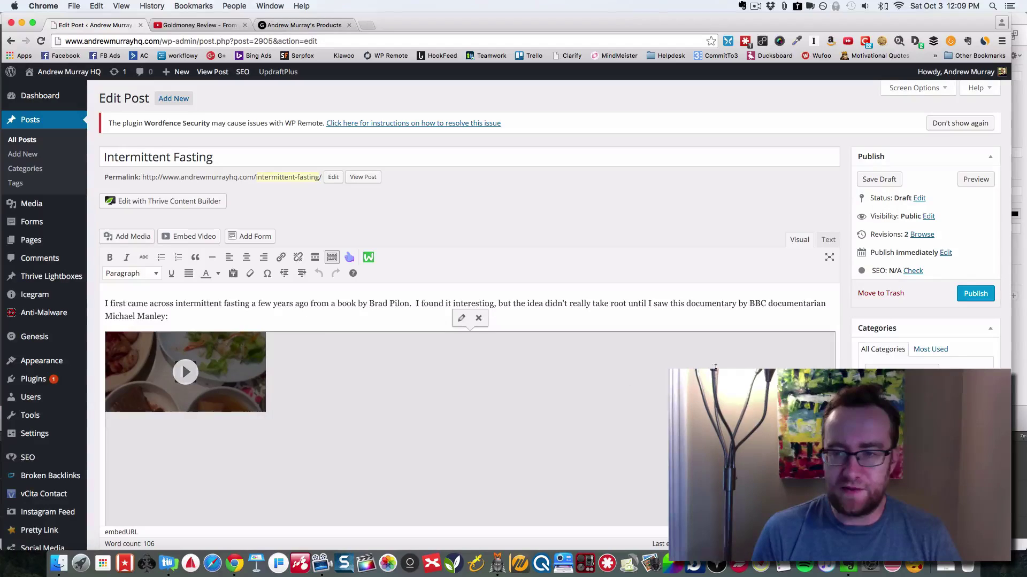
scroll(382, 374, down, 5)
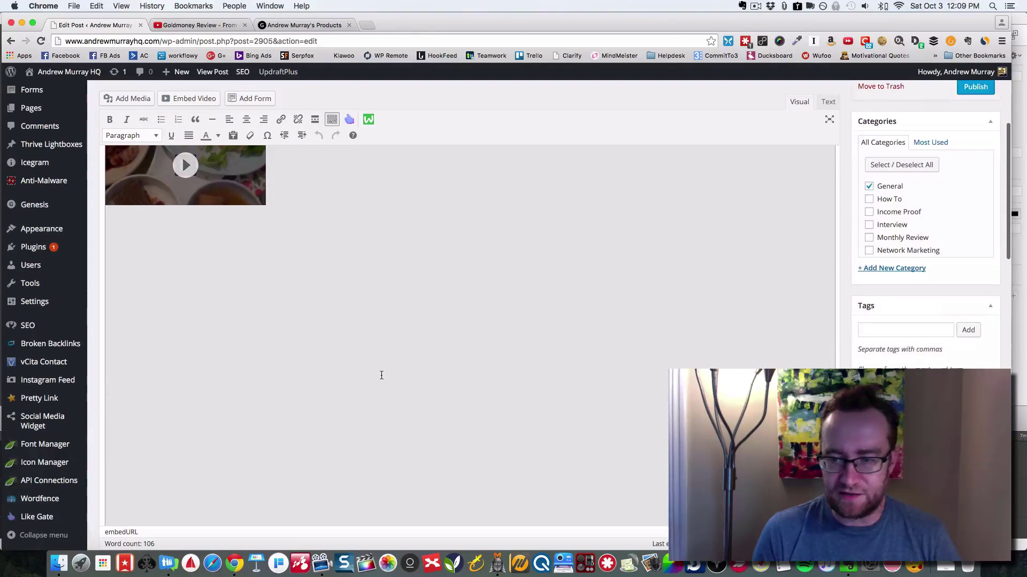
scroll(381, 376, down, 5)
scroll(381, 375, up, 10)
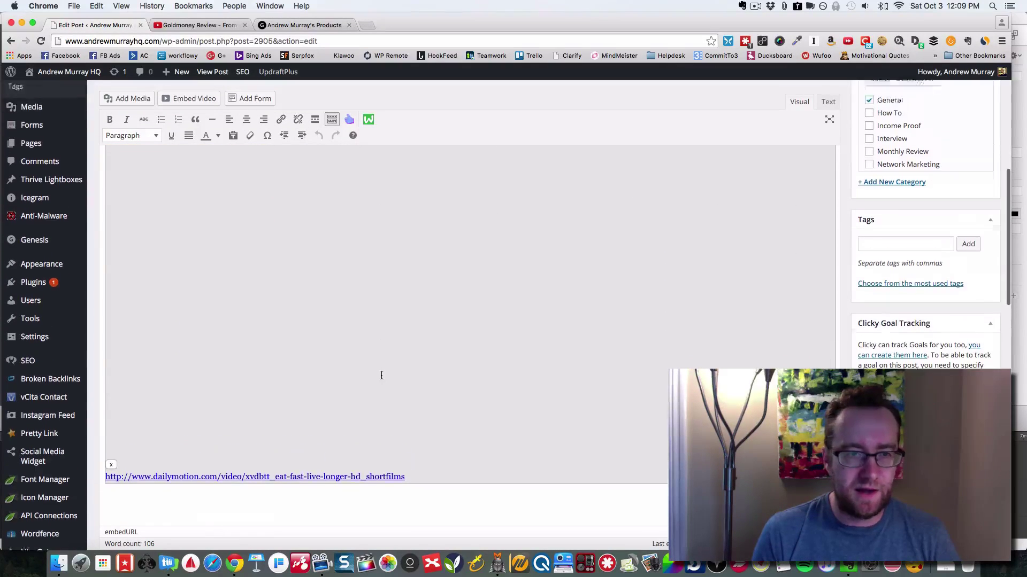
Step: Deselect the embedded video and switch the post content back to the text editor
click(185, 282)
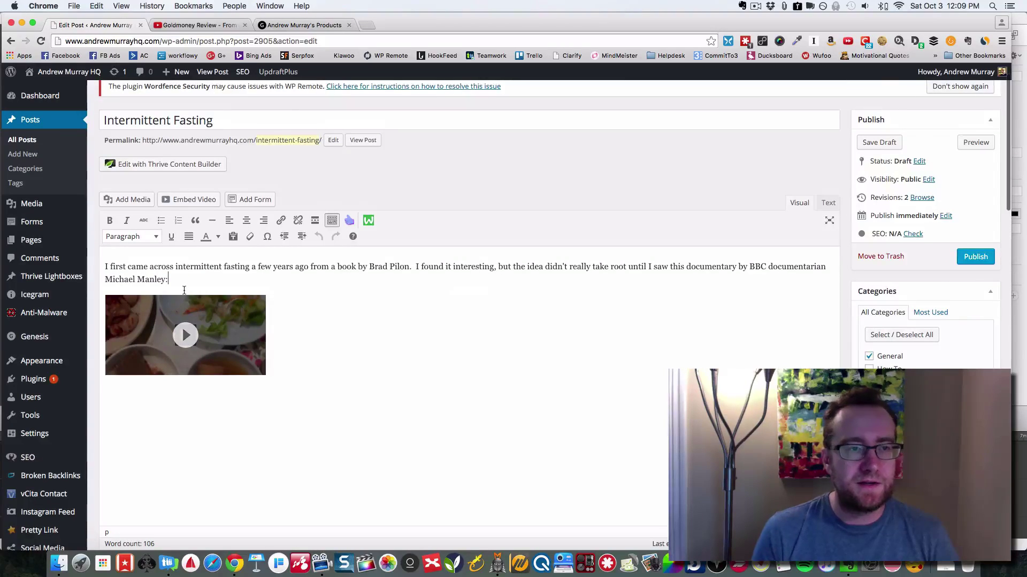
scroll(394, 318, up, 2)
click(828, 240)
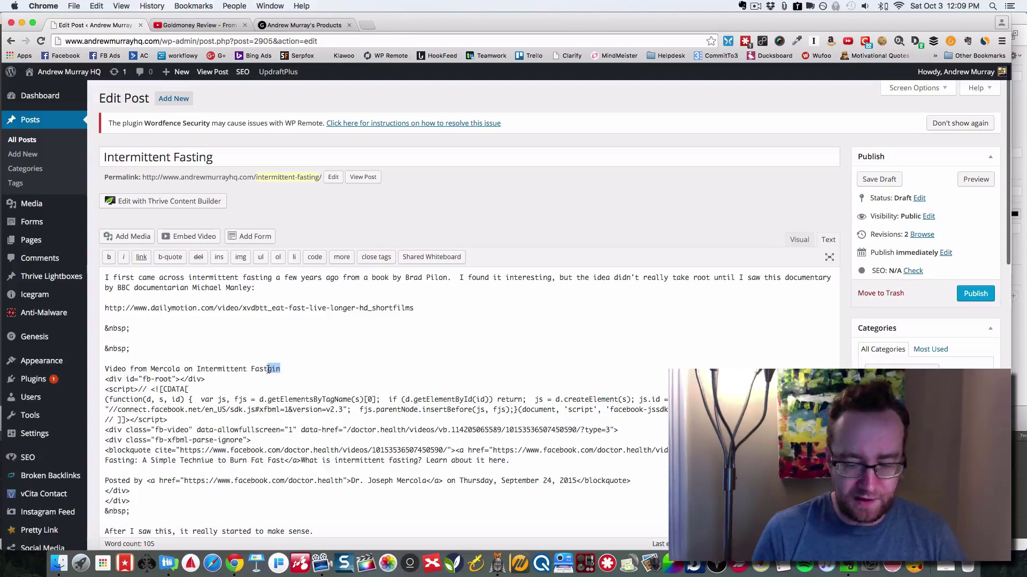
Step: Correct the video caption line to read "Video from Mercola on Intermittent Fasting:" and add a blank line beneath it
text(ing:)
key(Return)
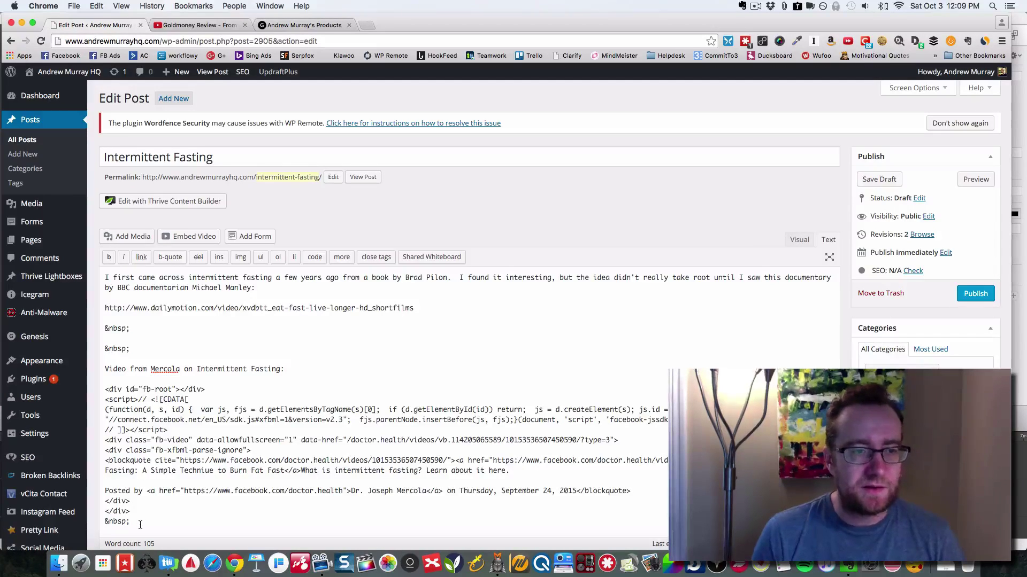
drag(144, 524, 106, 525)
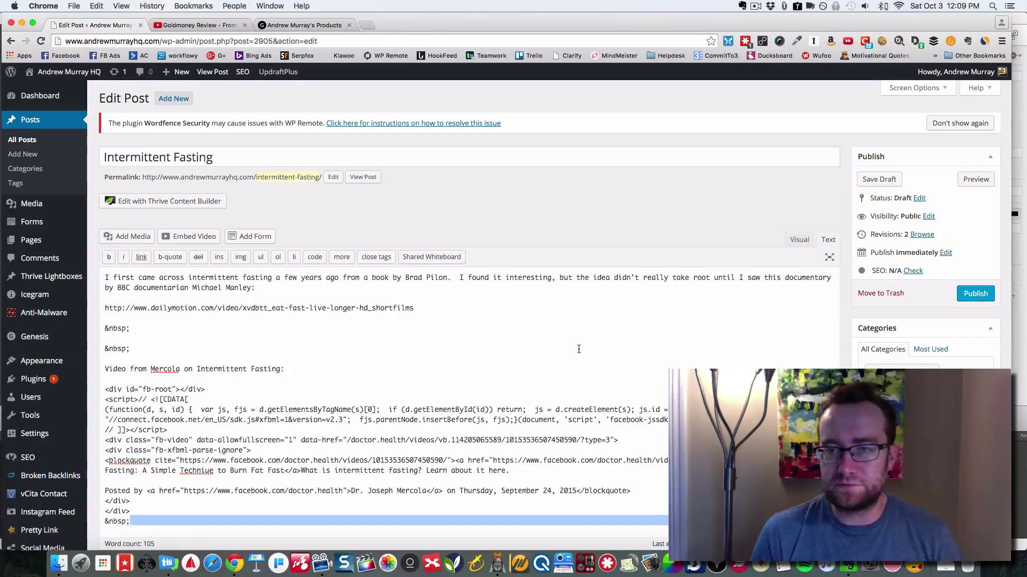
Step: Switch the post content to the visual editor and review it from the opening paragraph through the closing lines
click(793, 242)
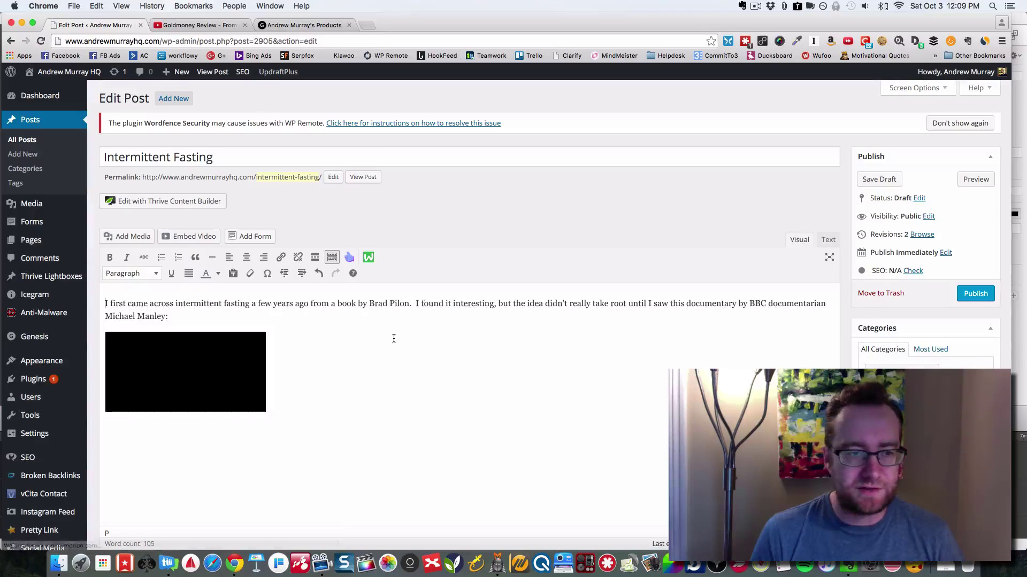
scroll(391, 338, down, 5)
scroll(392, 341, down, 4)
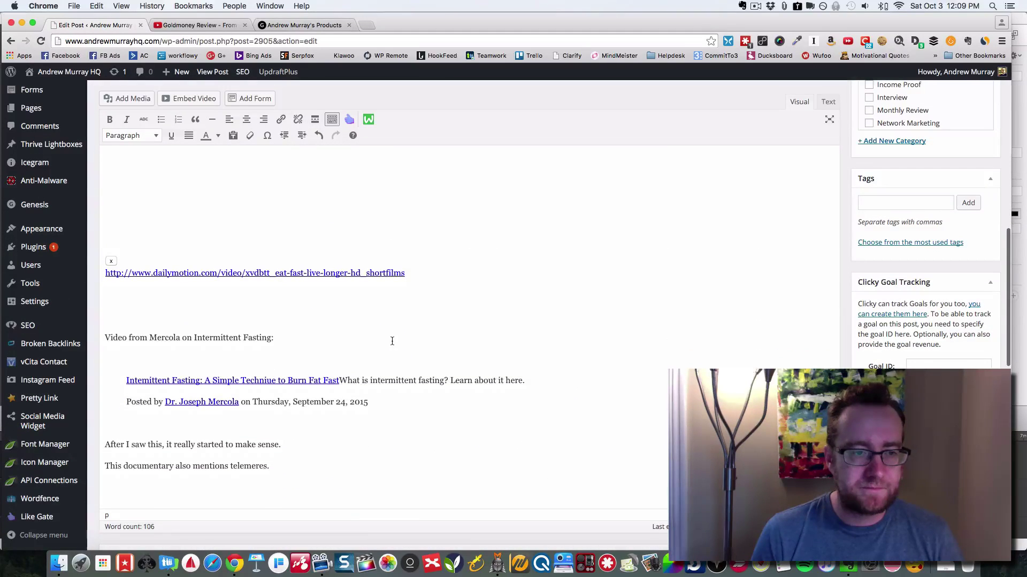
scroll(390, 340, down, 2)
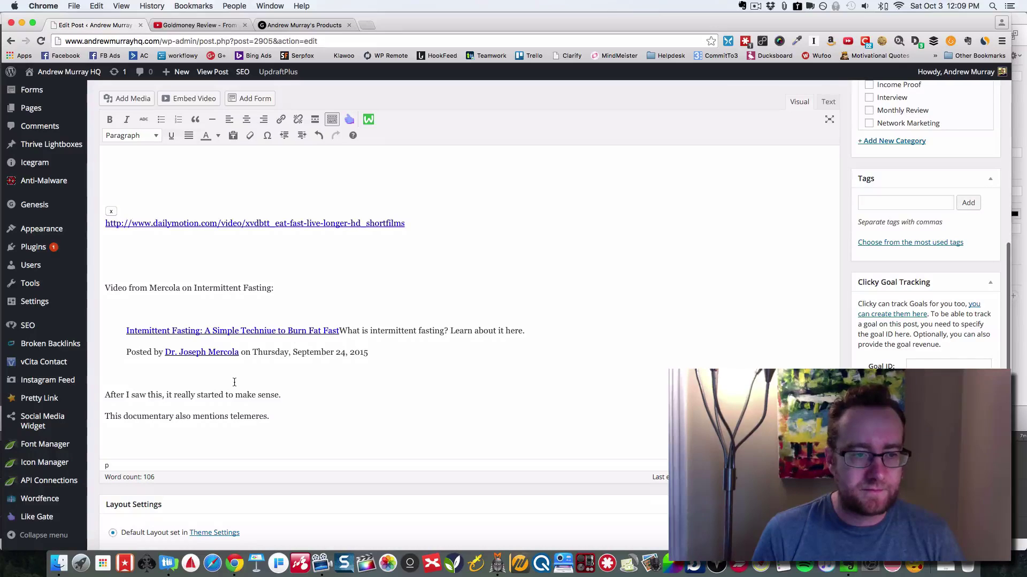
scroll(234, 382, down, 3)
scroll(234, 381, up, 6)
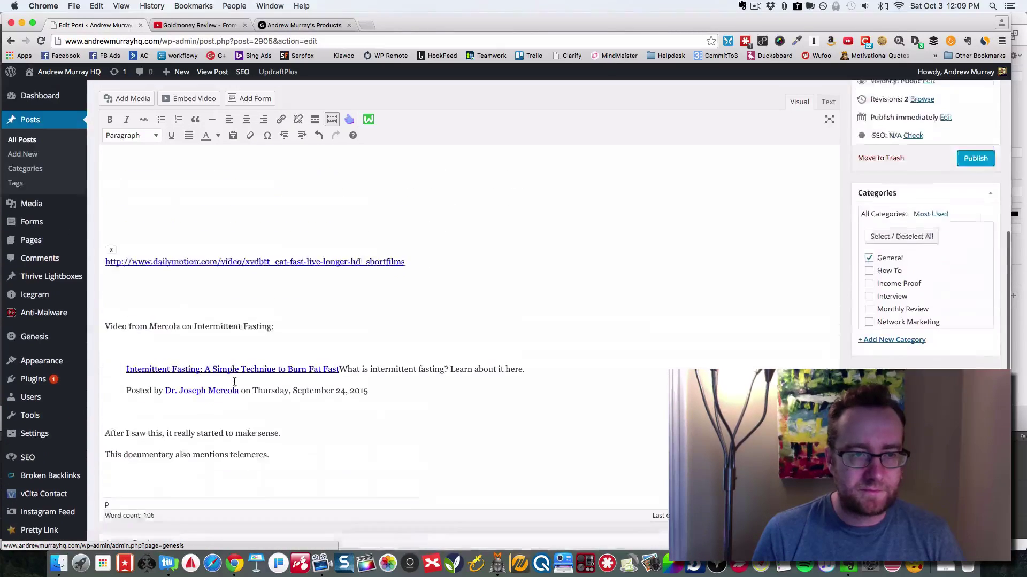
scroll(234, 385, up, 5)
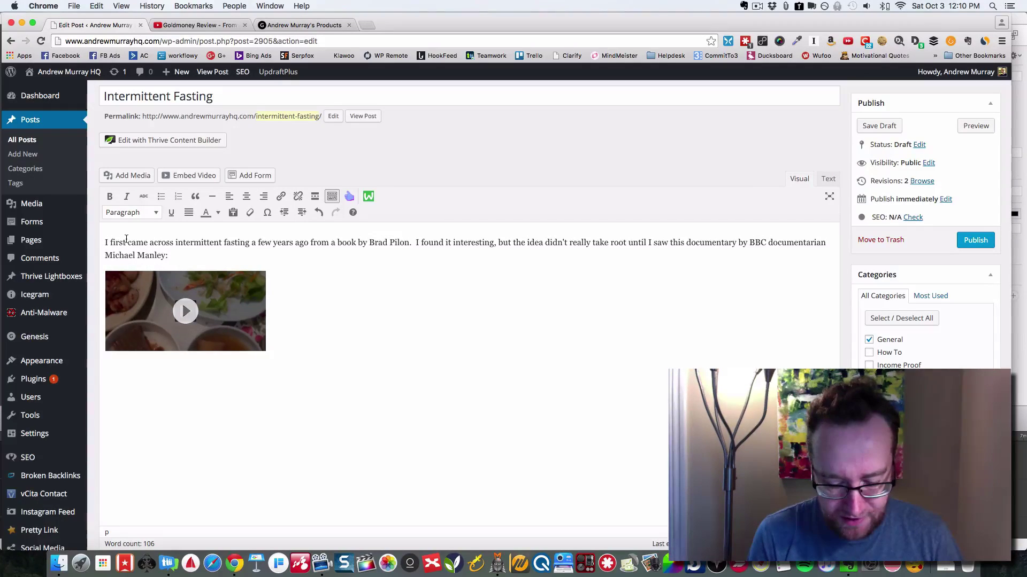
Step: Insert the line "Everything You Need To Know About Intermittent Fasting" above the first paragraph, followed by an empty line
text(A)
key(BackSpace)
text(Everything You )
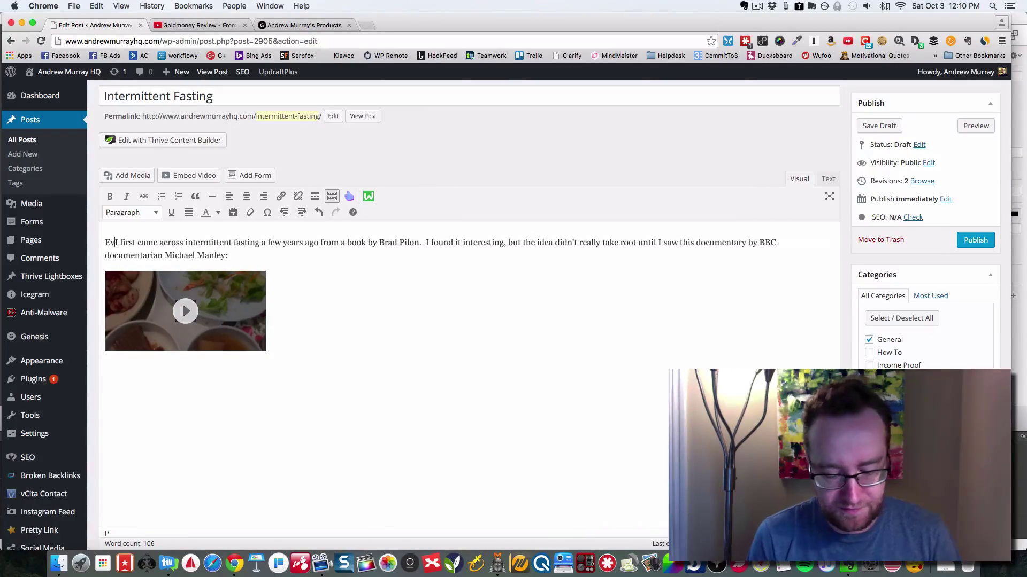
text(Need To KNow)
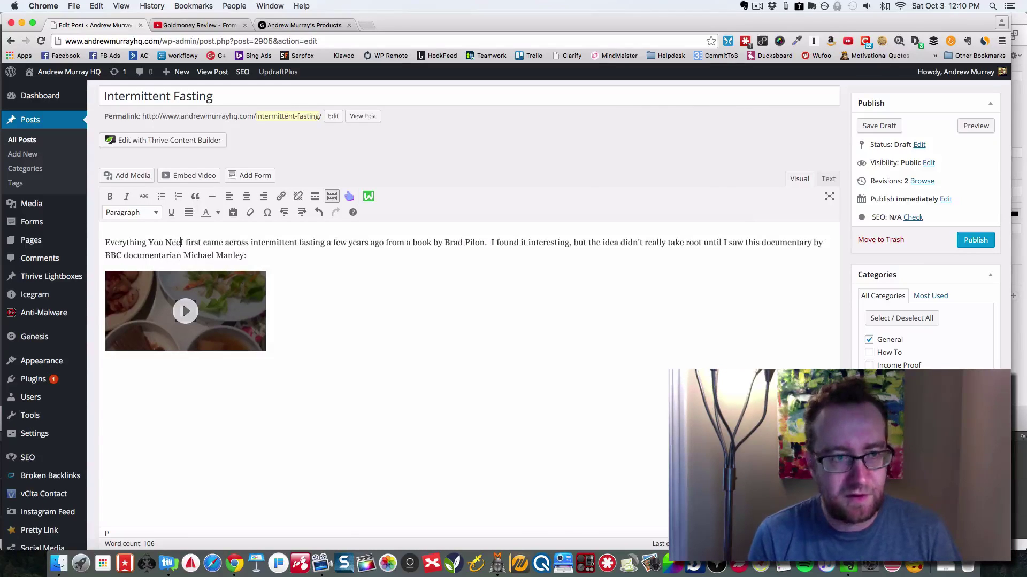
key(BackSpace)
key(BackSpace)
key(BackSpace)
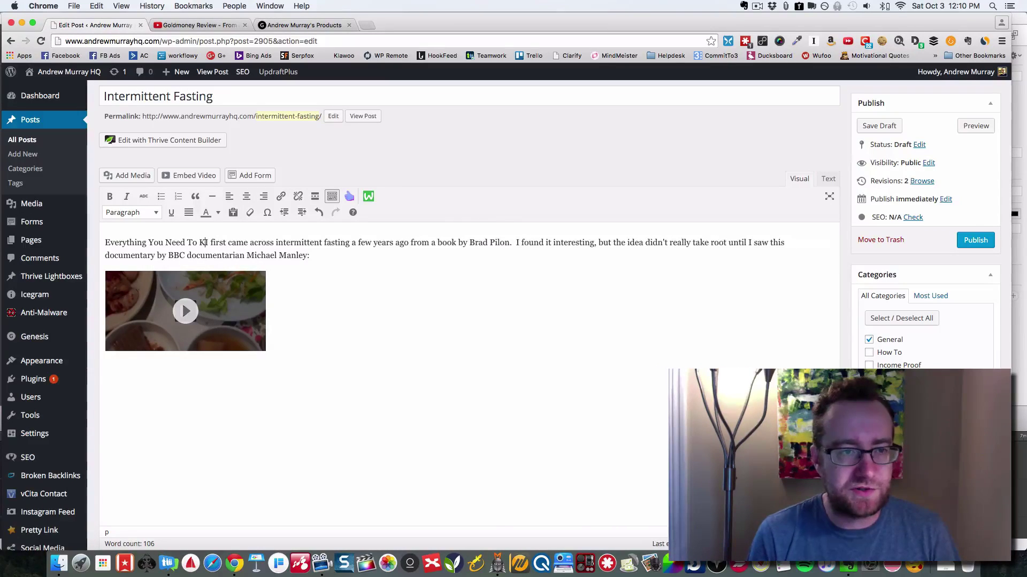
text(ow)
key(BackSpace)
key(BackSpace)
text(now About )
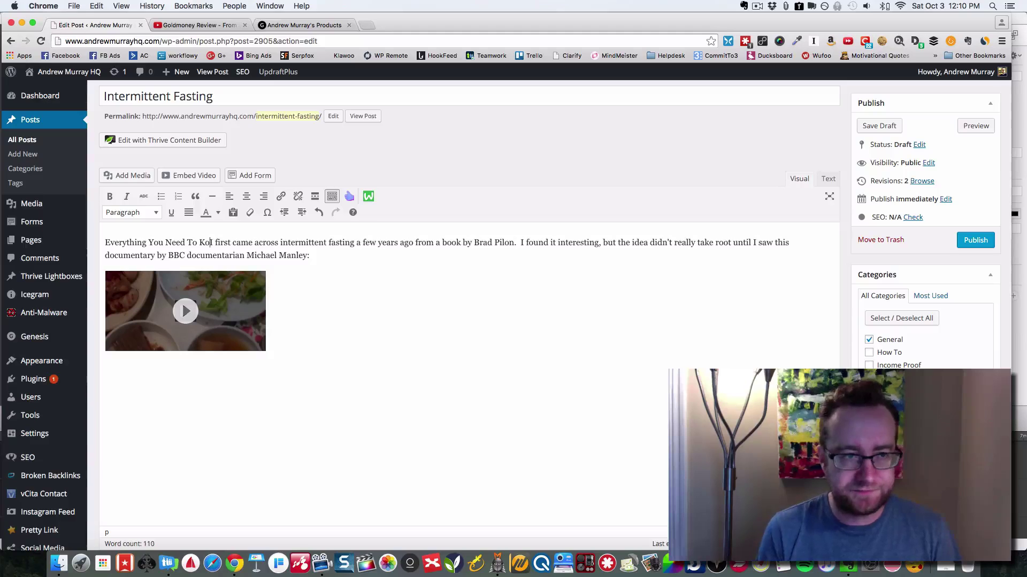
text(Intermitten)
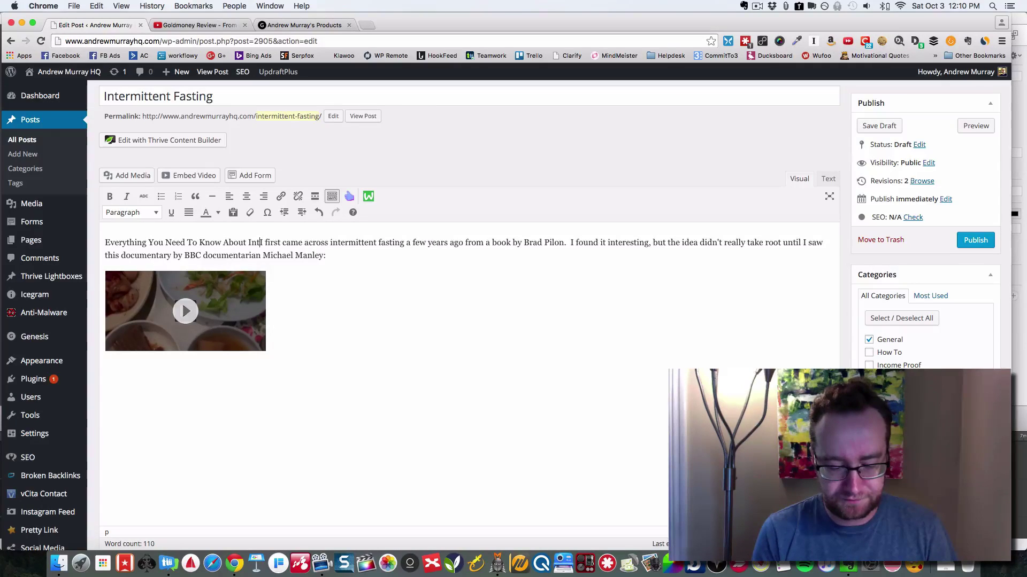
text(t Fasting)
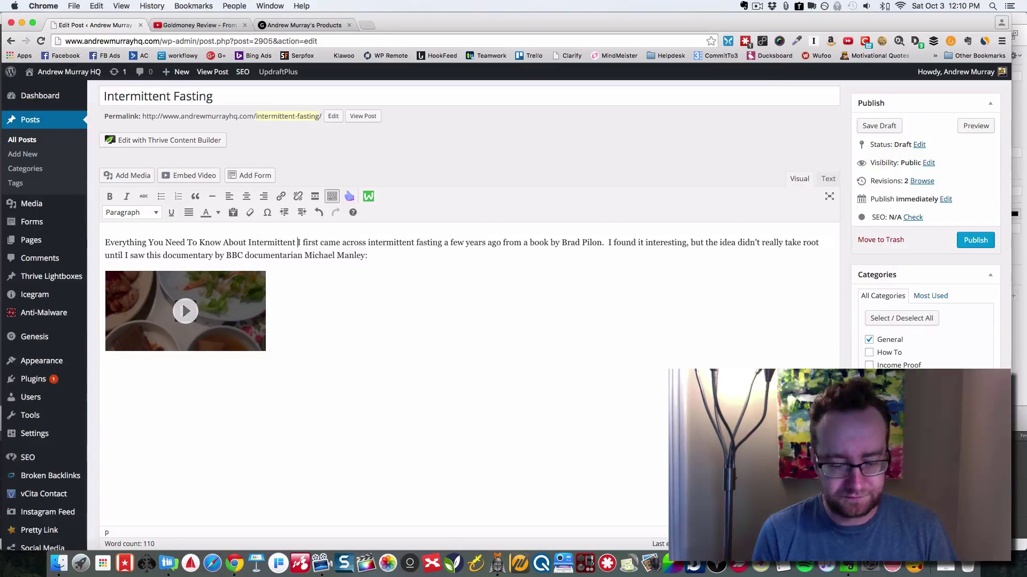
key(Return)
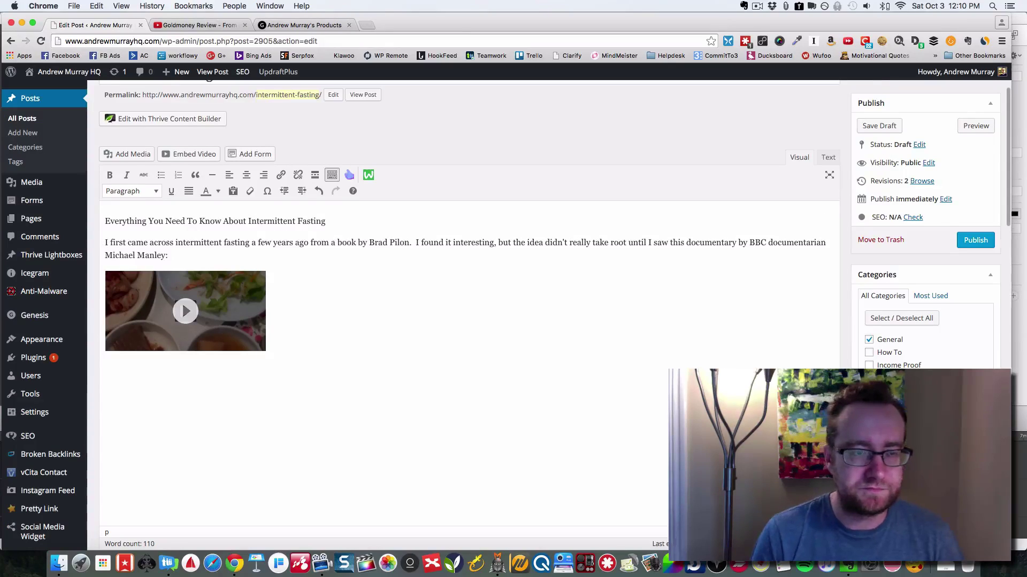
key(Return)
Step: Format the new opening line of the post as Heading 1
drag(325, 204, 105, 201)
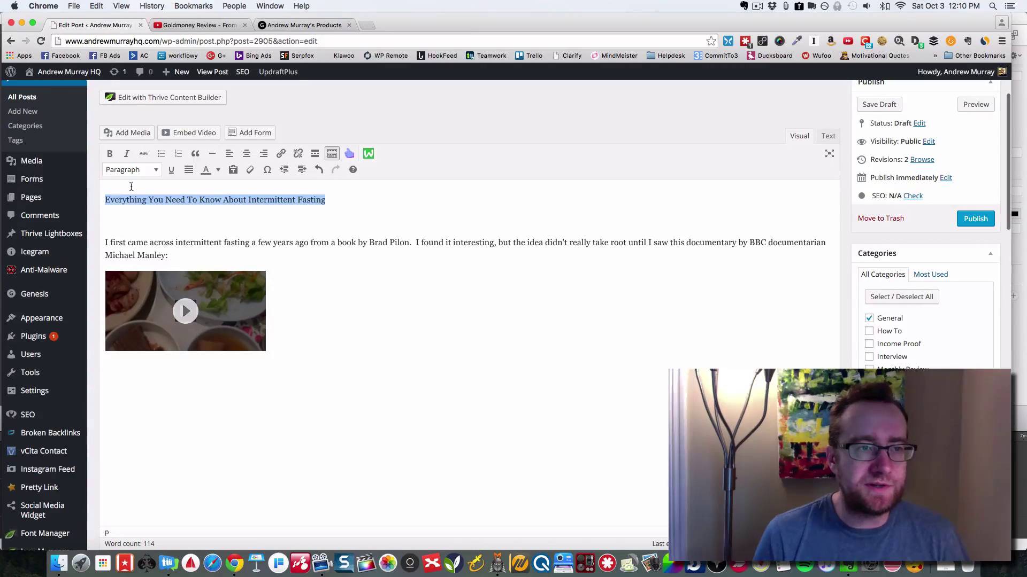
click(156, 170)
click(151, 216)
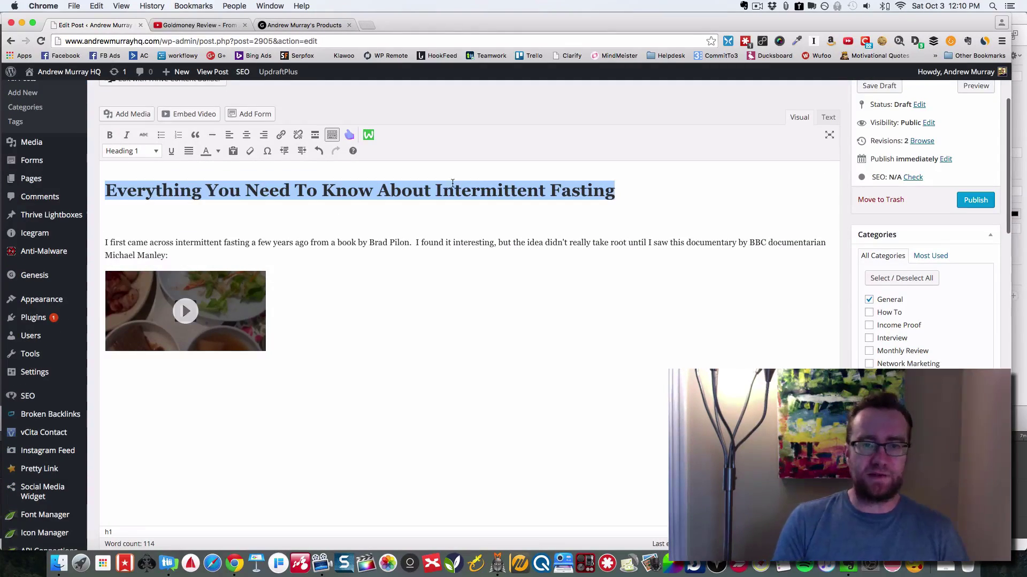
click(435, 190)
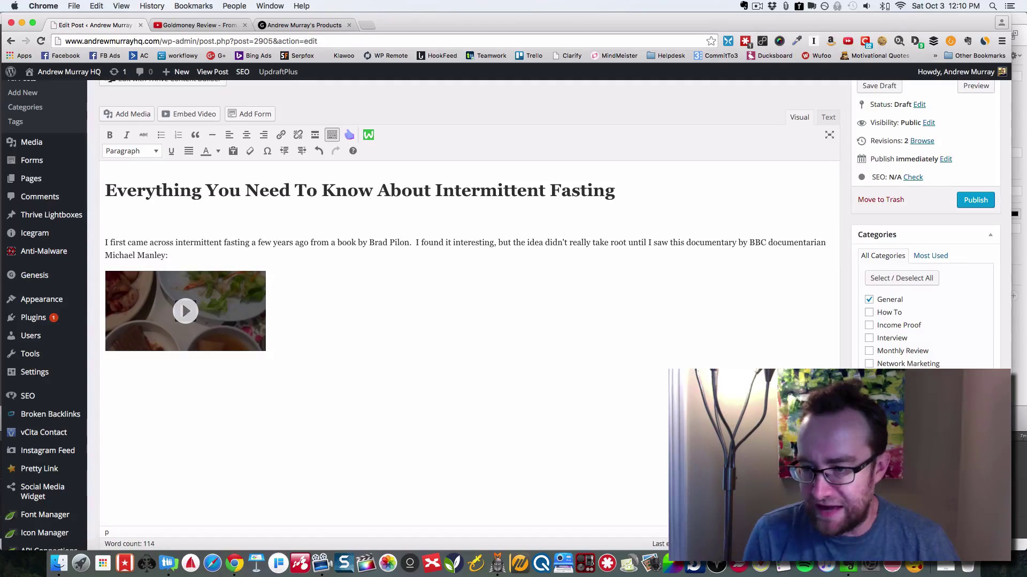
Step: Switch to FreshKey and get Google keyword suggestions for "intermittent fasting"
click(456, 570)
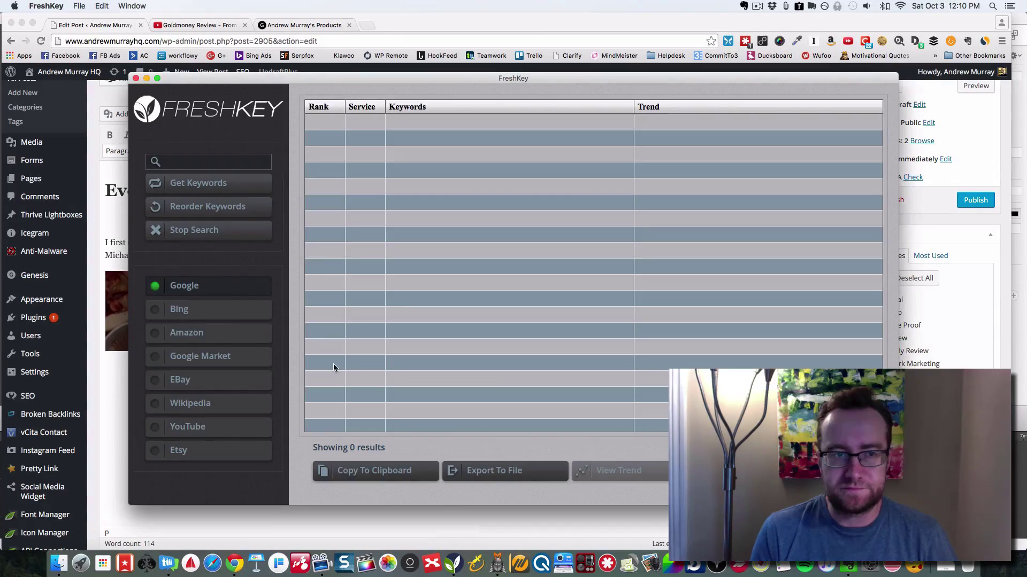
click(188, 162)
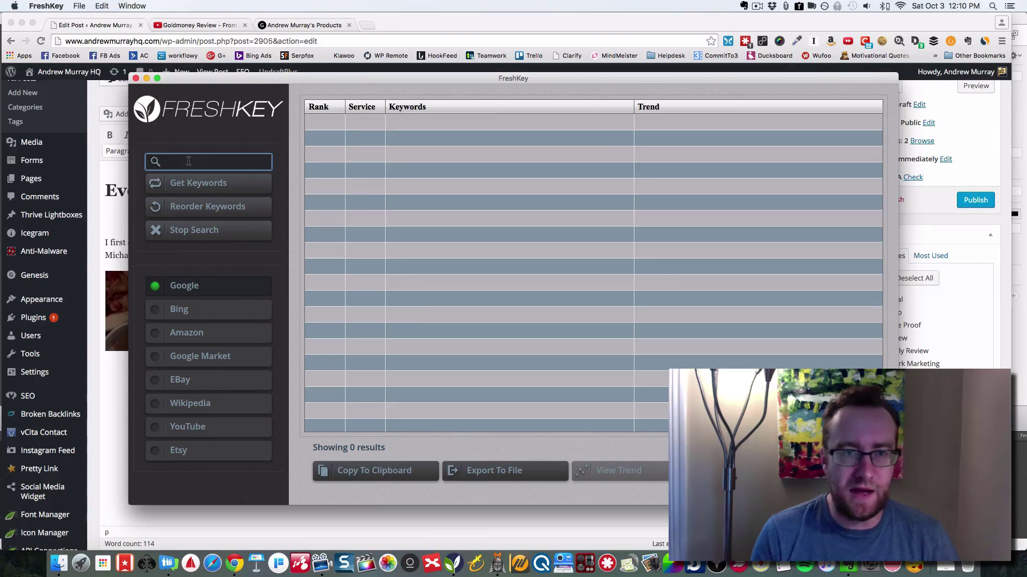
text(interm)
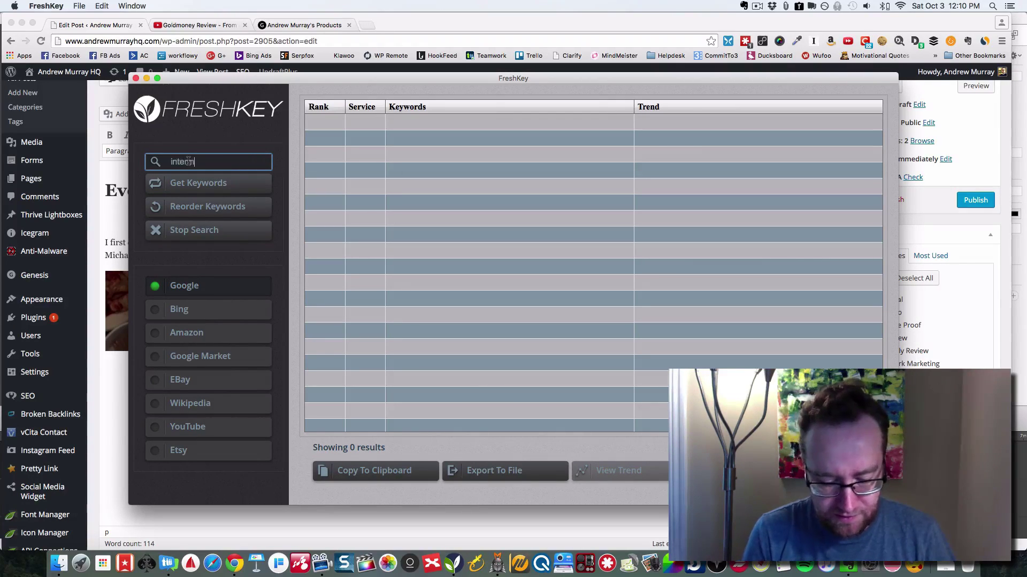
text(ittent fasting)
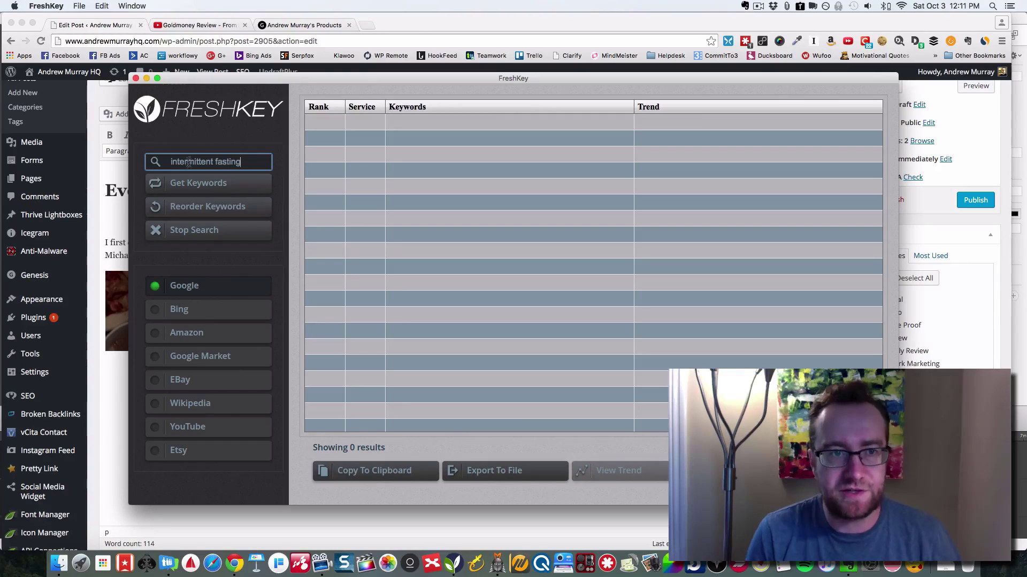
click(196, 185)
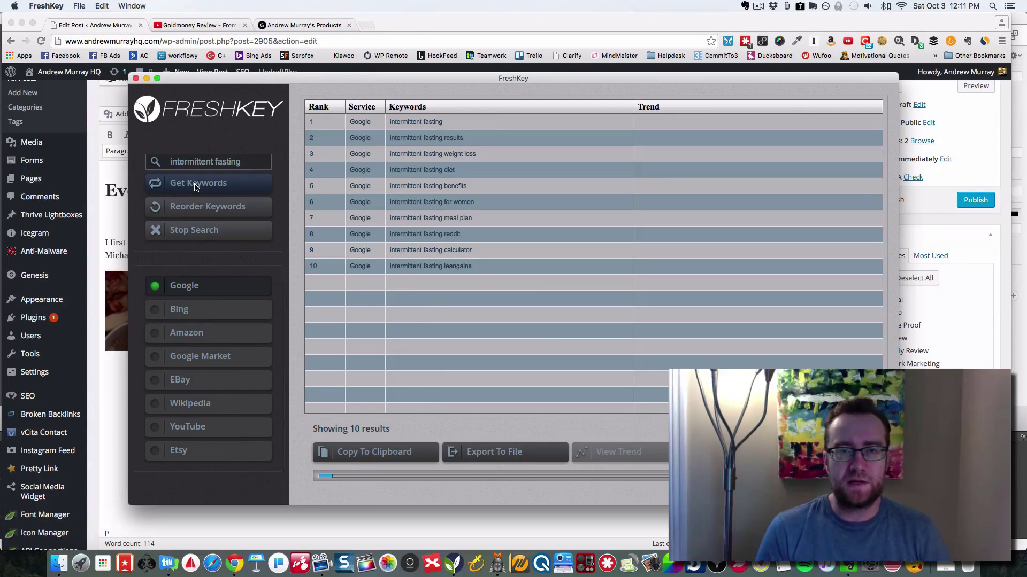
Step: Examine the keyword suggestions in FreshKey and return to the WordPress draft in Chrome
drag(511, 83, 282, 82)
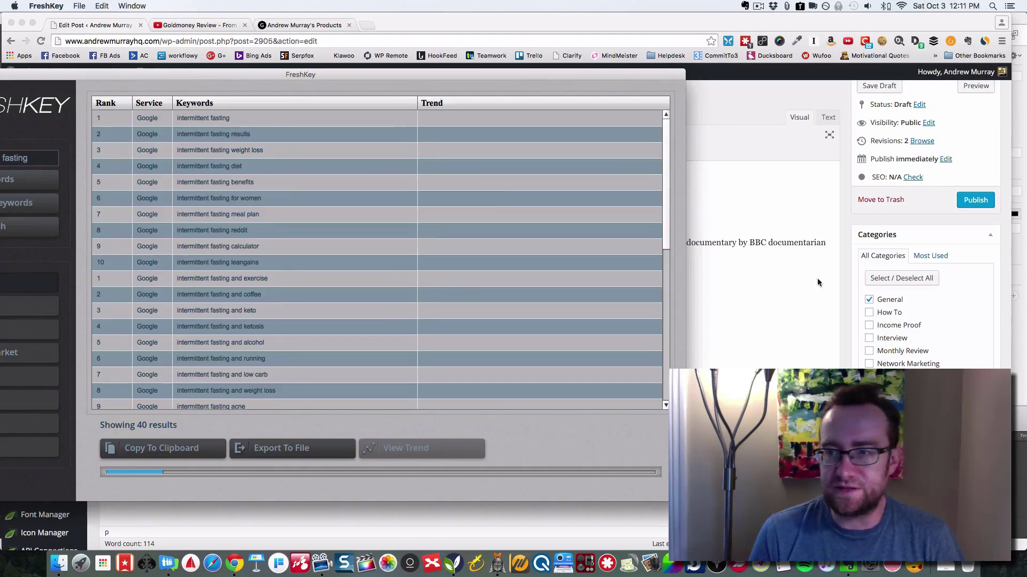
key(super+Tab)
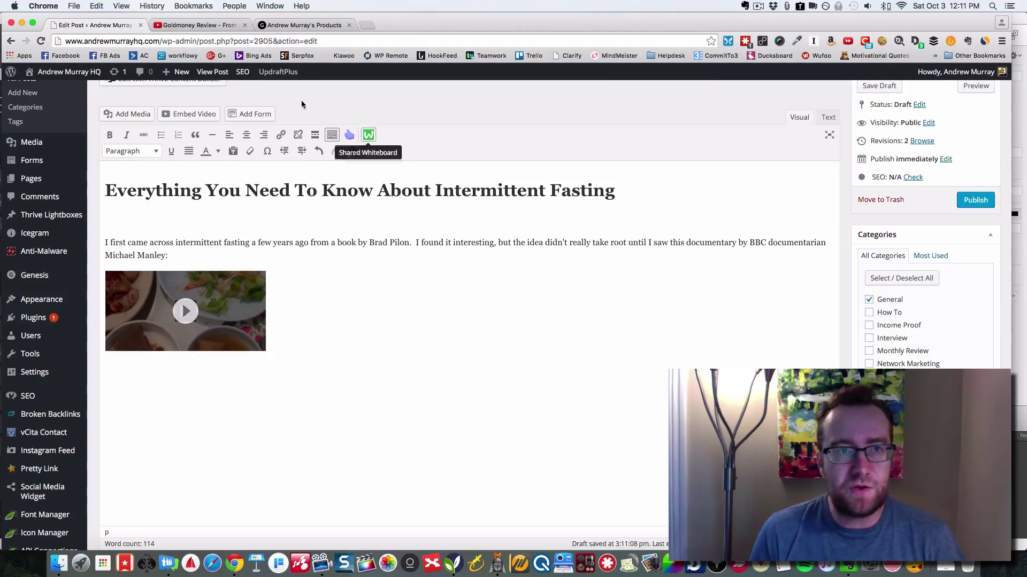
click(452, 562)
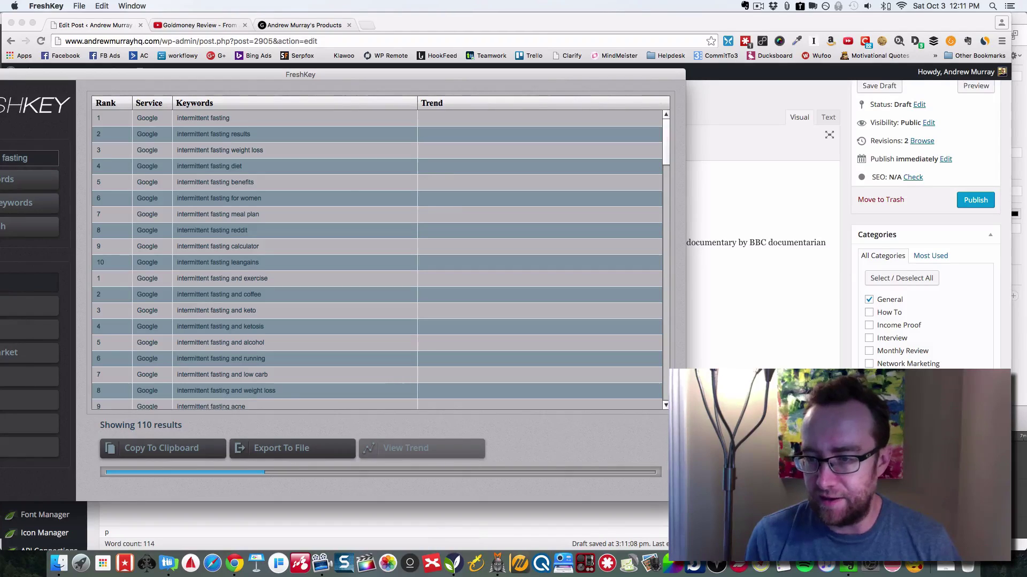
key(super+Tab)
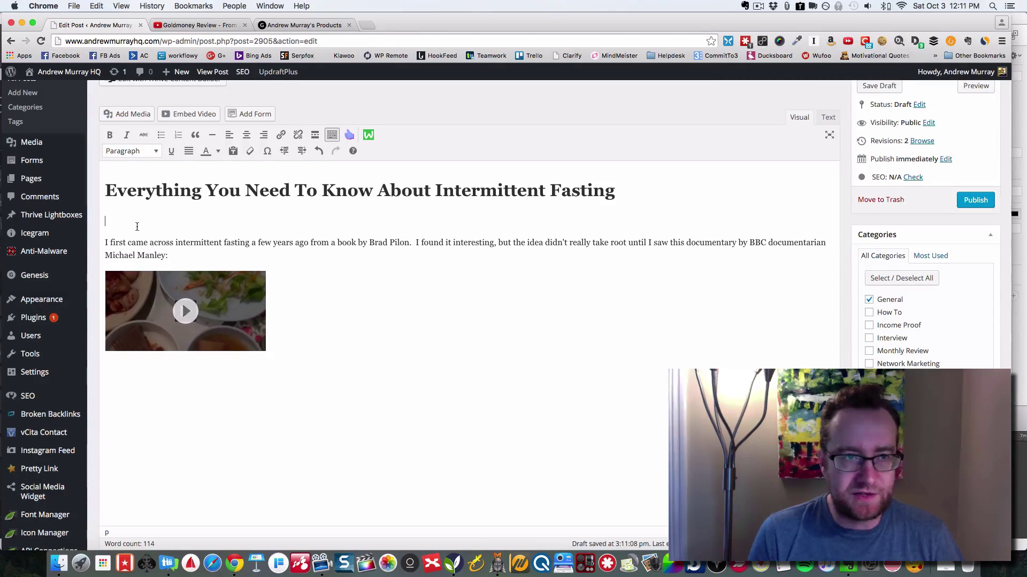
Step: Open youtube.com in a new browser tab
click(366, 26)
text(youtube,.)
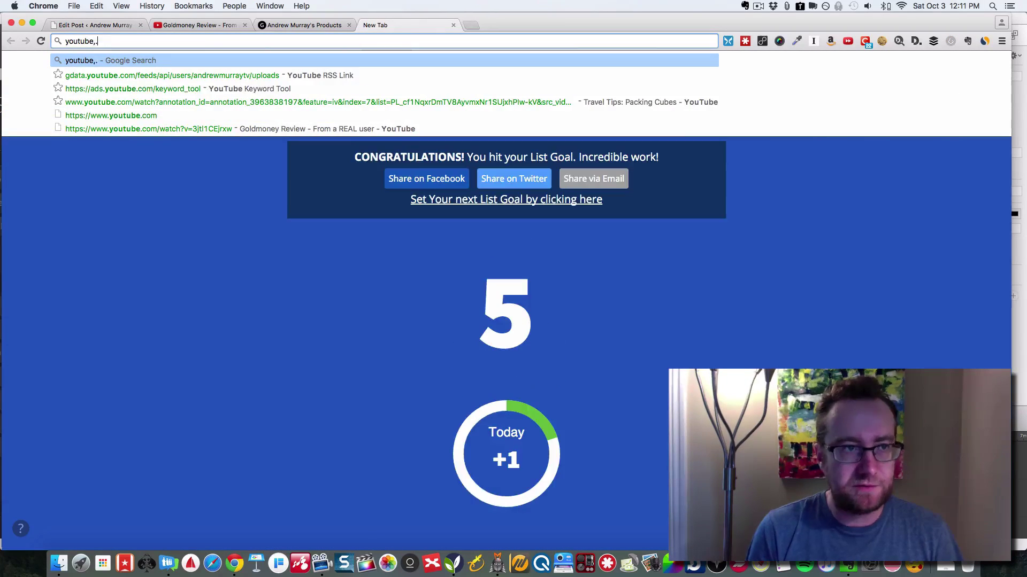
key(BackSpace)
key(BackSpace)
text(.com)
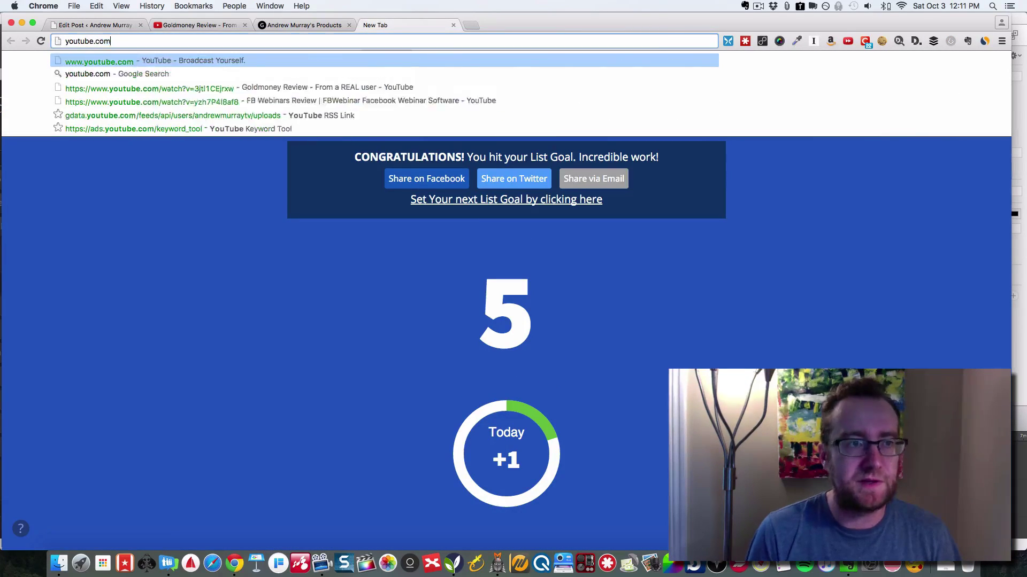
key(Return)
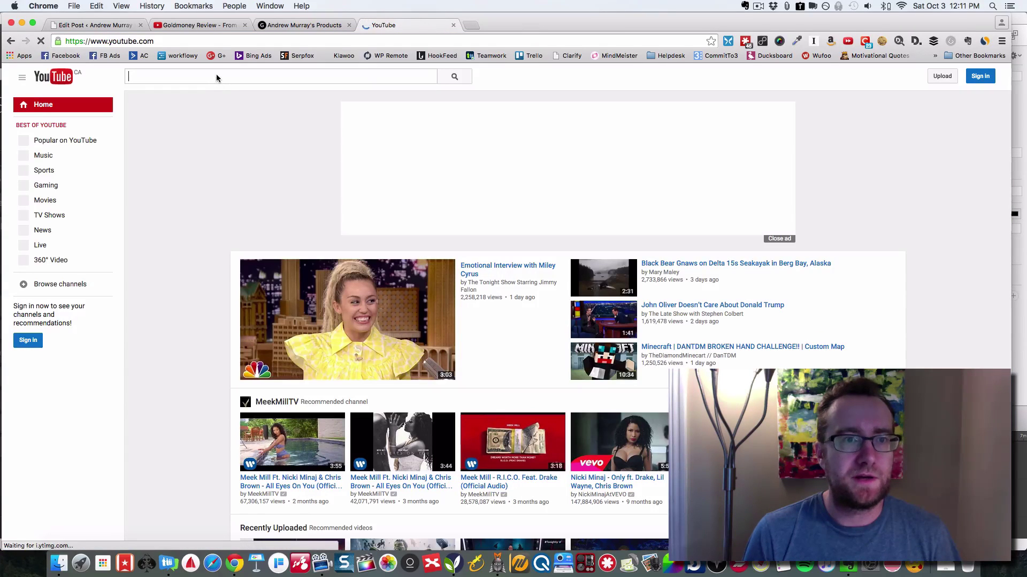
Step: Search YouTube for "intermittent fasting"
text(int)
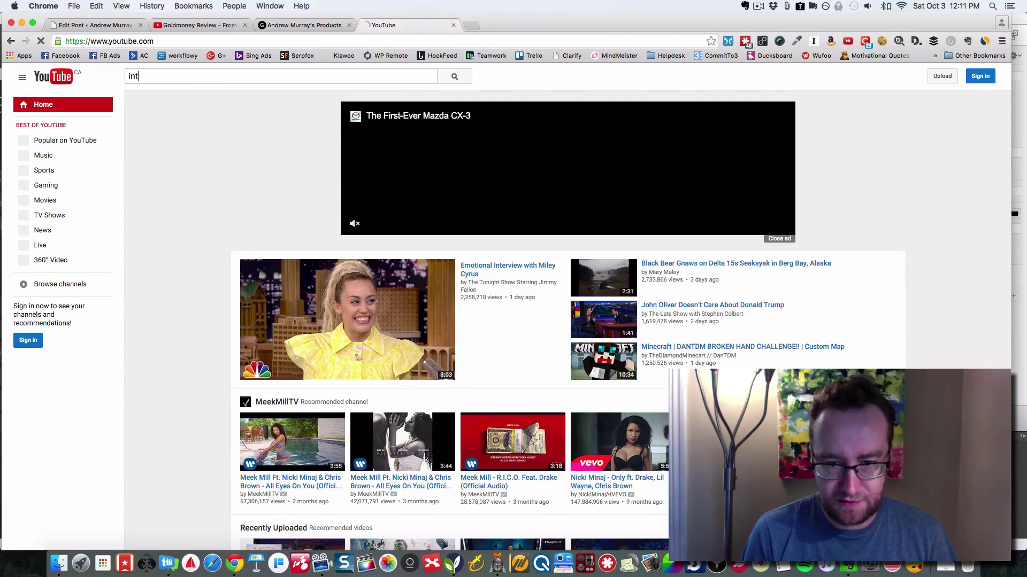
text(ermittent )
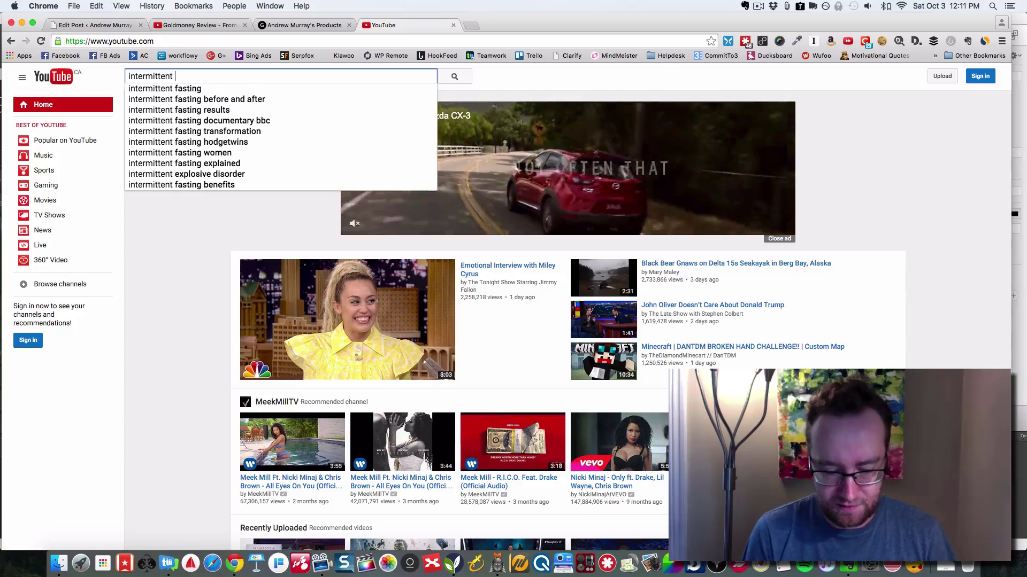
text(fasting)
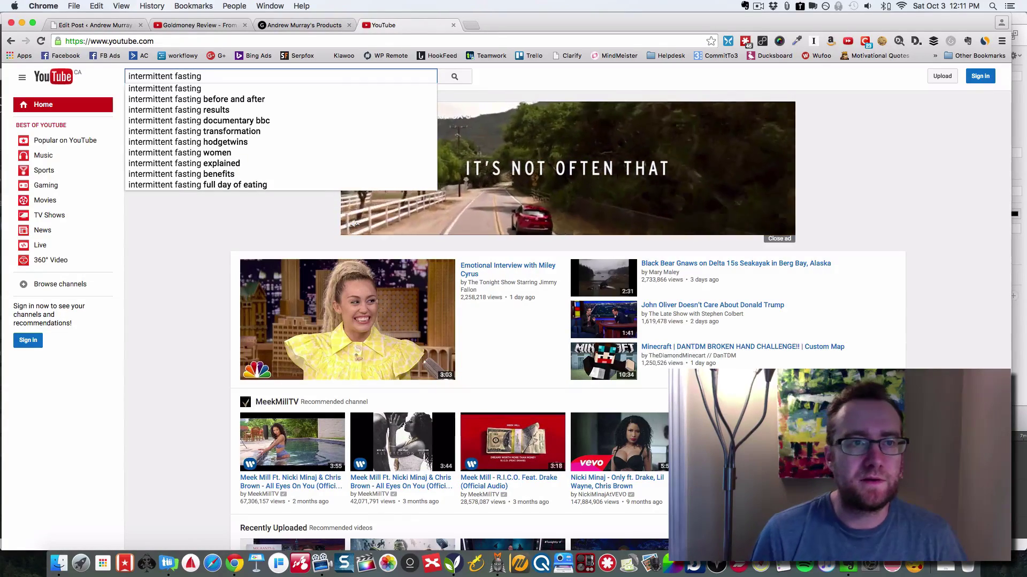
key(Return)
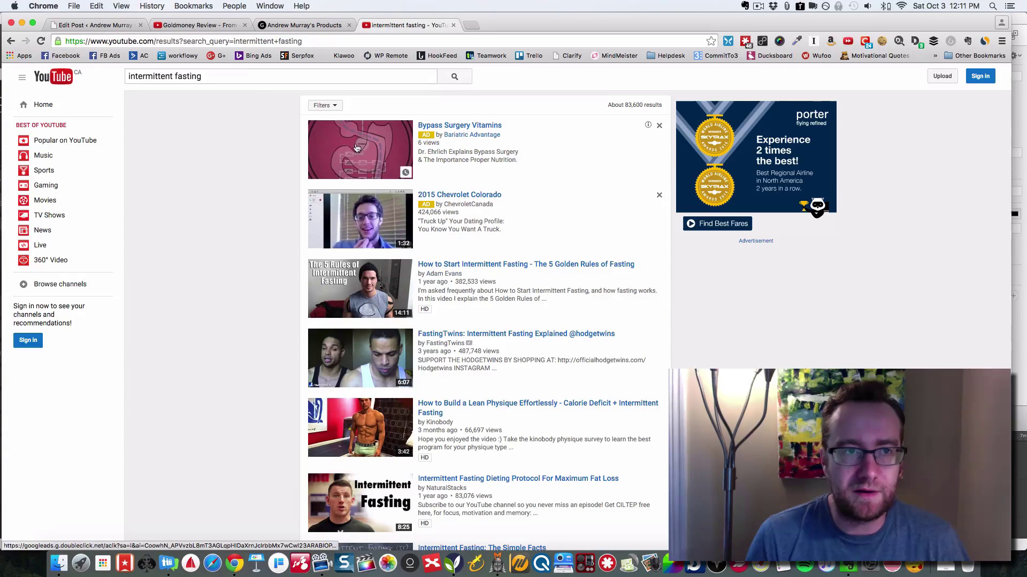
Step: Refine the YouTube search to "intermittent fasting talk"
click(248, 76)
text(talk)
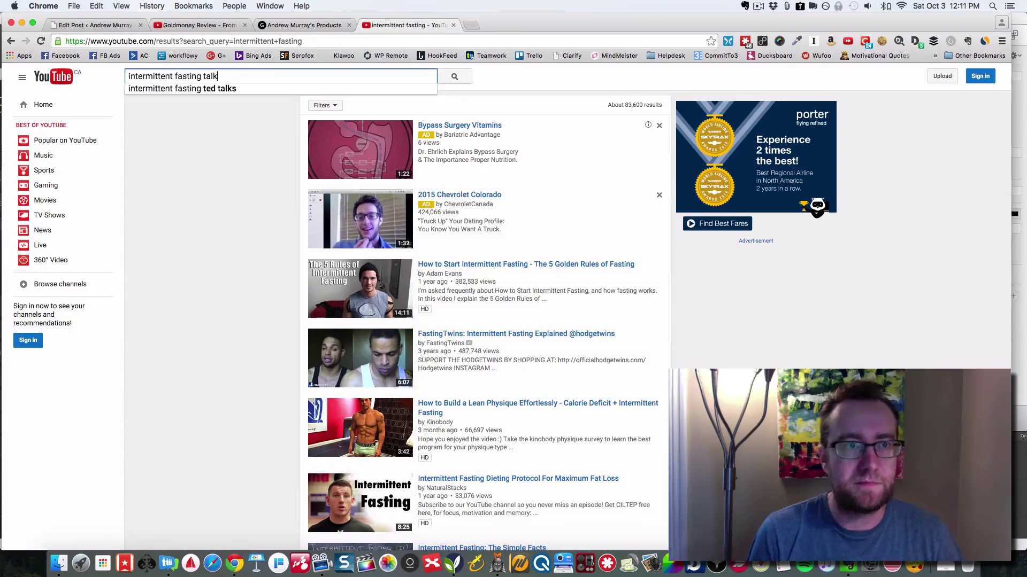
key(Return)
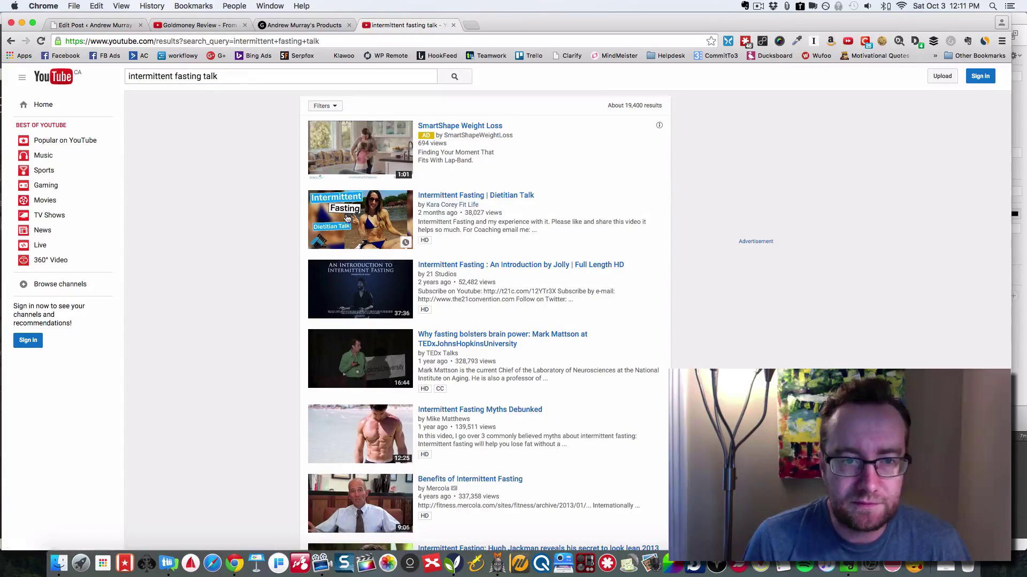
Step: Open the YouTube video "Intermittent Fasting : An Introduction by Jolly | Full Length HD" and copy its web address, pausing playback
click(447, 265)
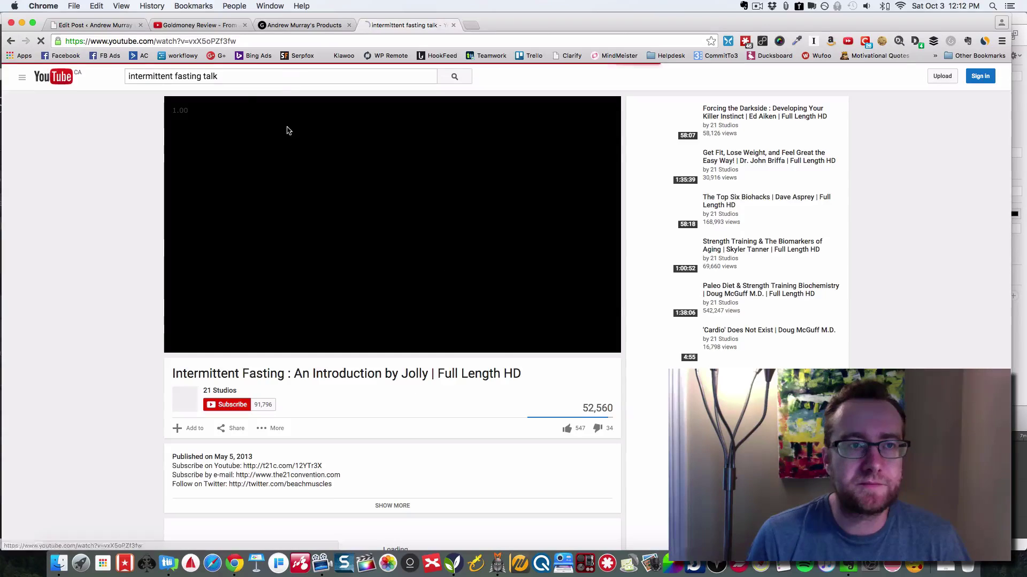
click(199, 41)
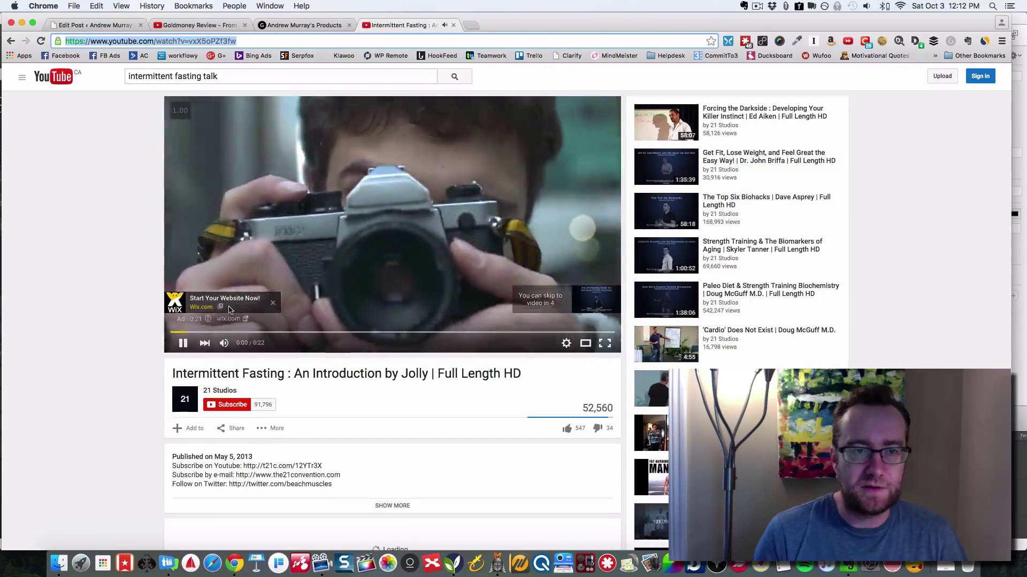
click(366, 261)
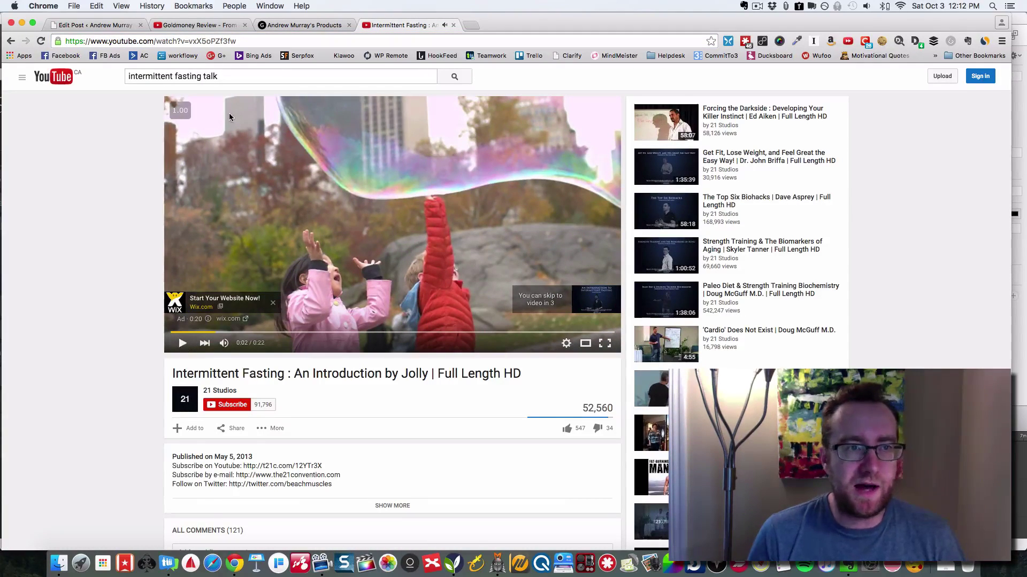
Step: Below the draft's Dailymotion link, write a paragraph introducing Jolly's Ted Talk on Intermittent Fasting as more technical but showing the results of this weight loss method
click(304, 25)
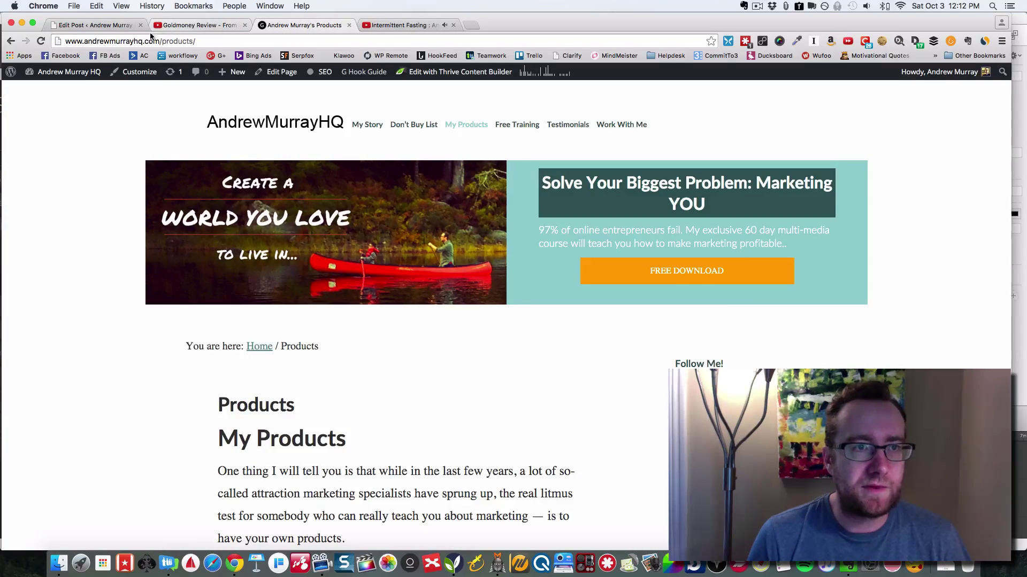
click(111, 26)
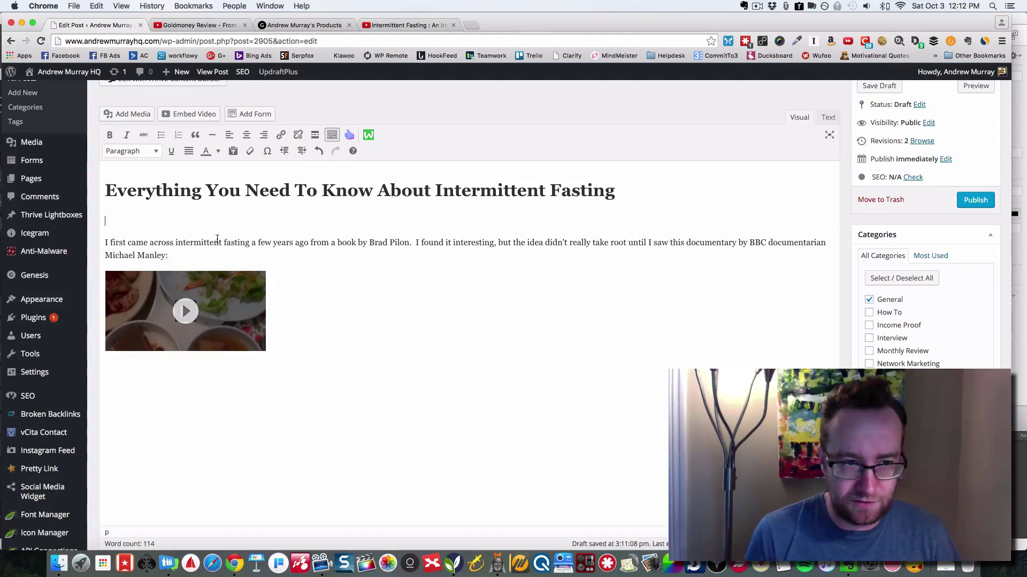
scroll(235, 272, down, 5)
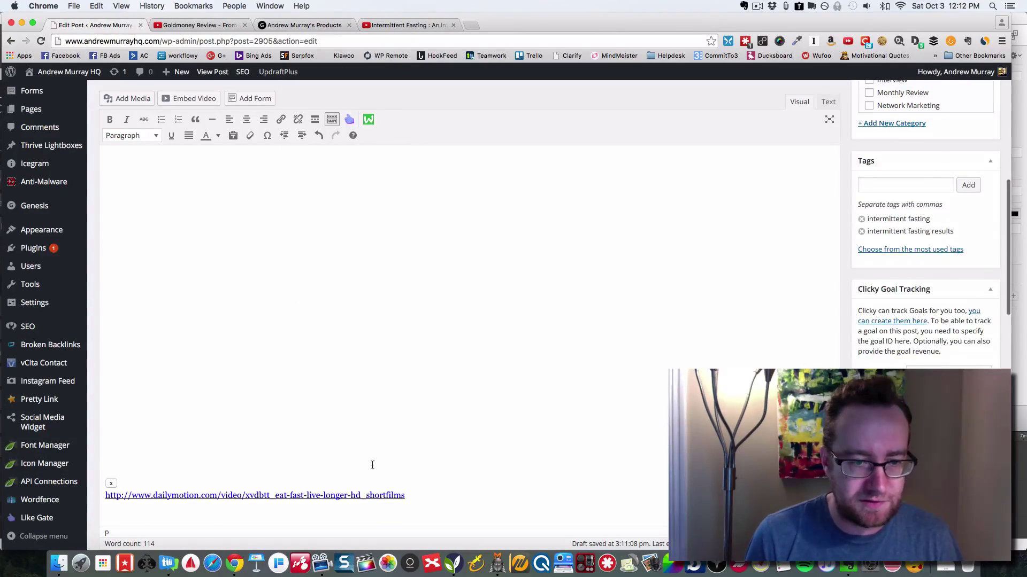
click(187, 431)
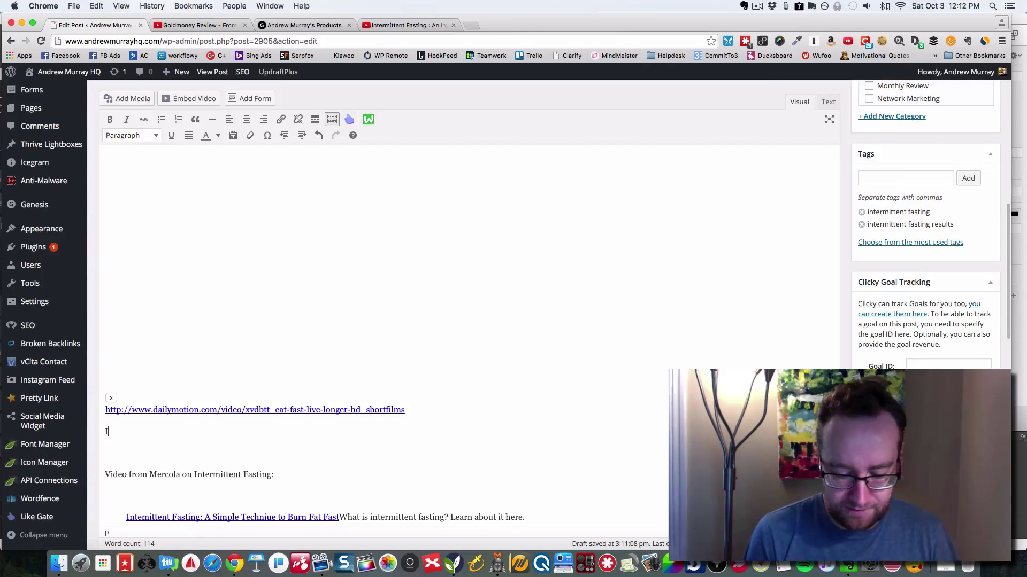
text(I also watched )
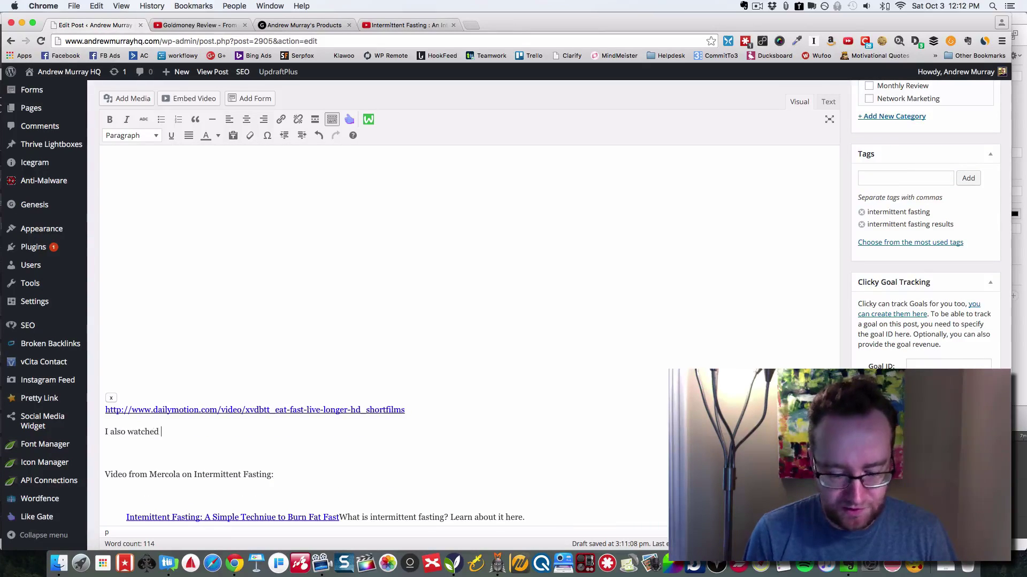
text(this Te)
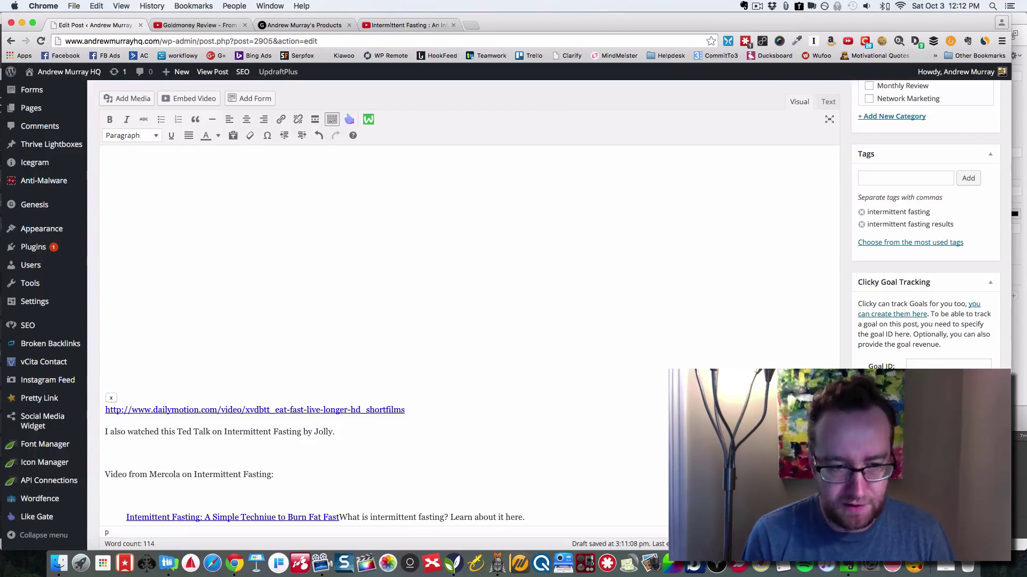
text(I)
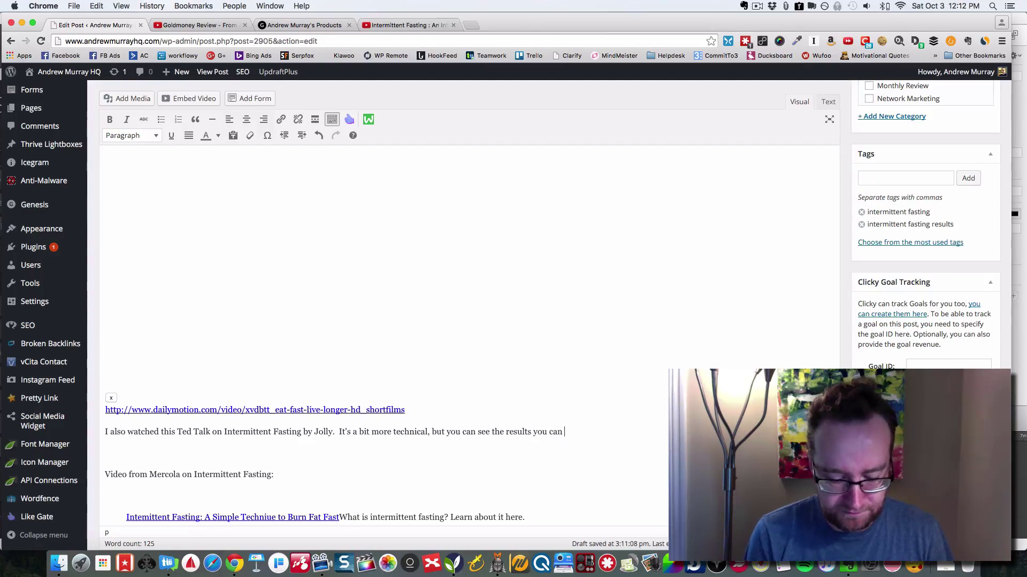
text(if you try this metho)
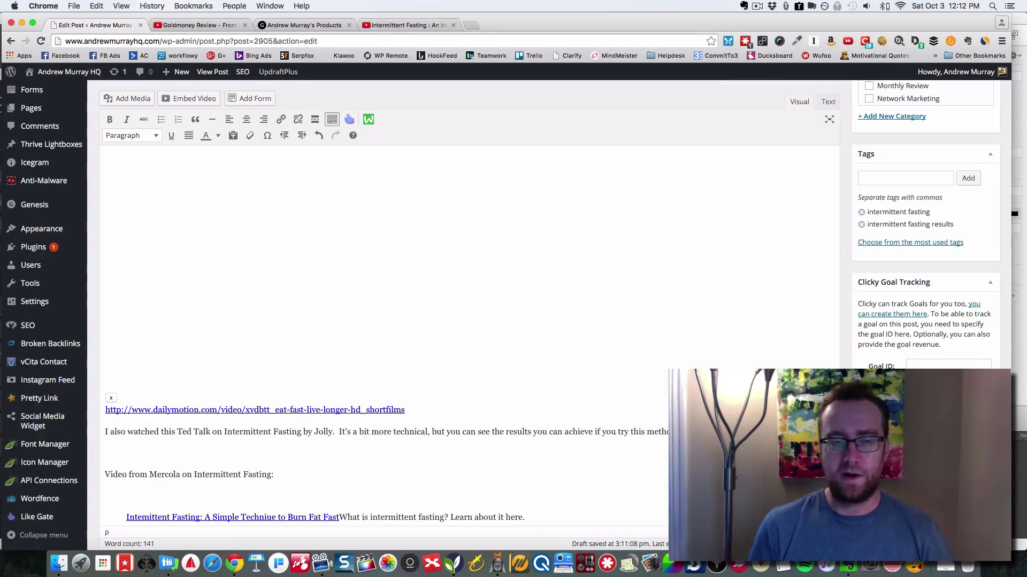
Step: Embed the copied YouTube video on a new line below the Ted Talk paragraph and save the draft
key(Return)
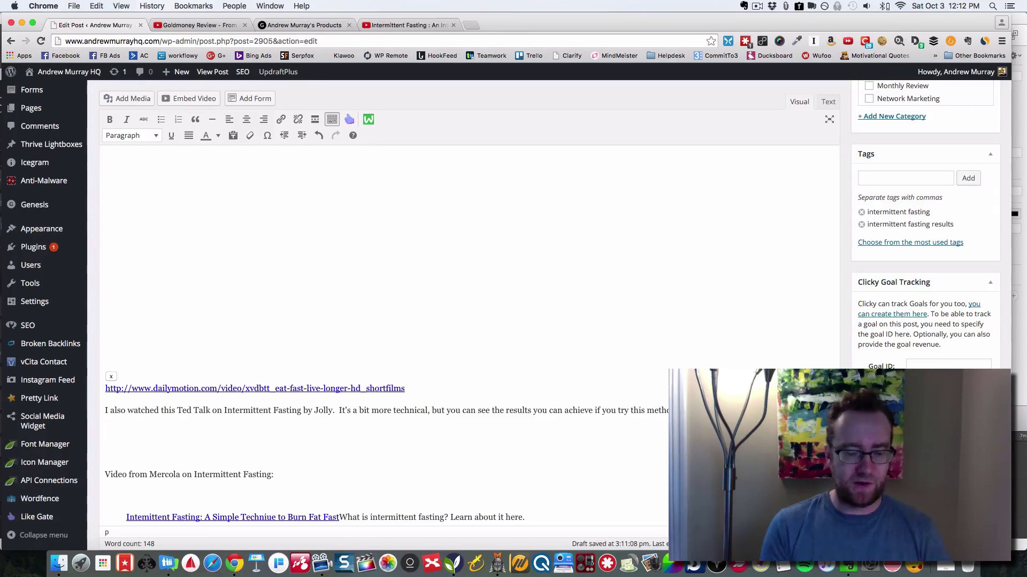
key(super+v)
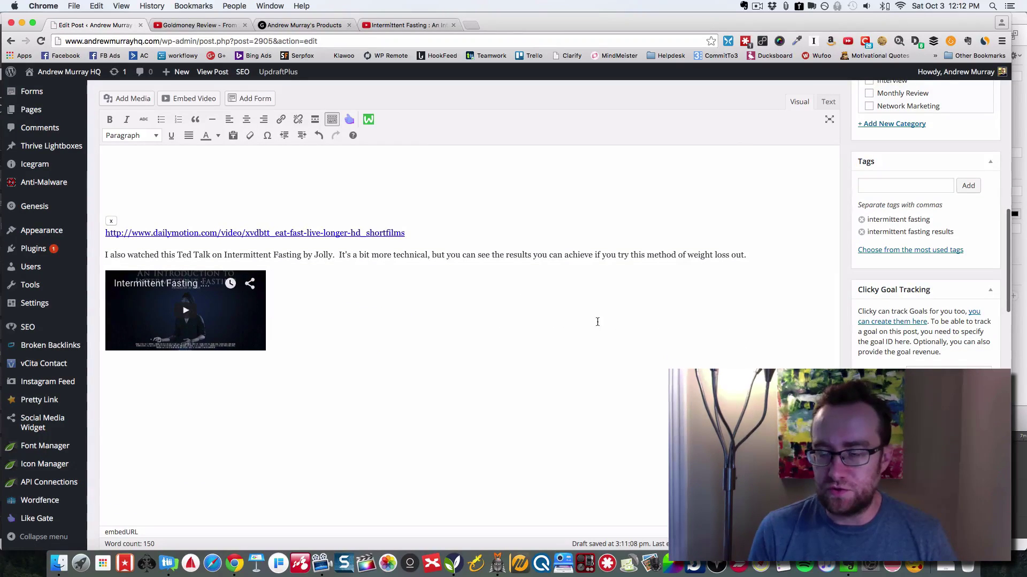
scroll(594, 320, up, 5)
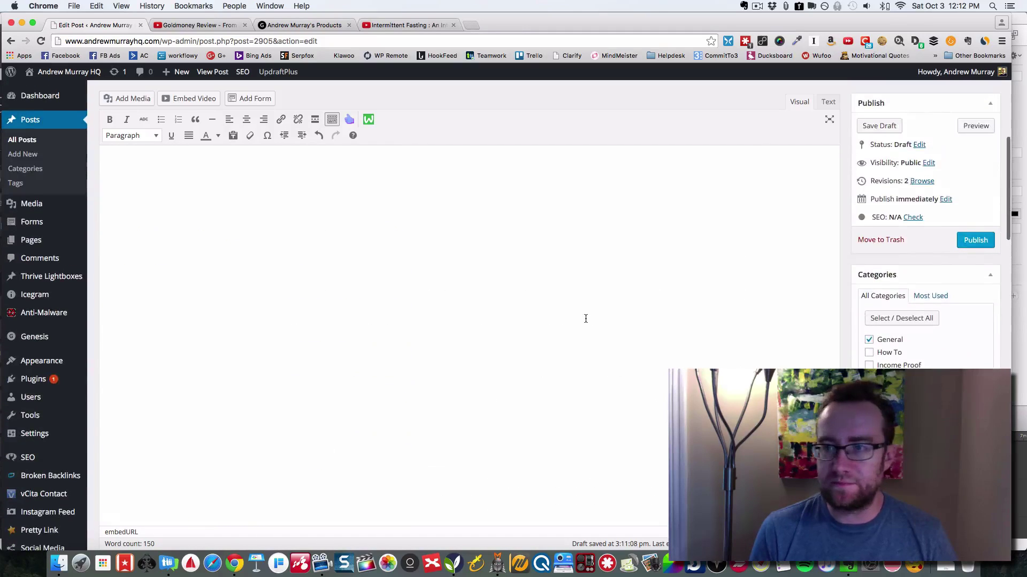
scroll(586, 319, up, 5)
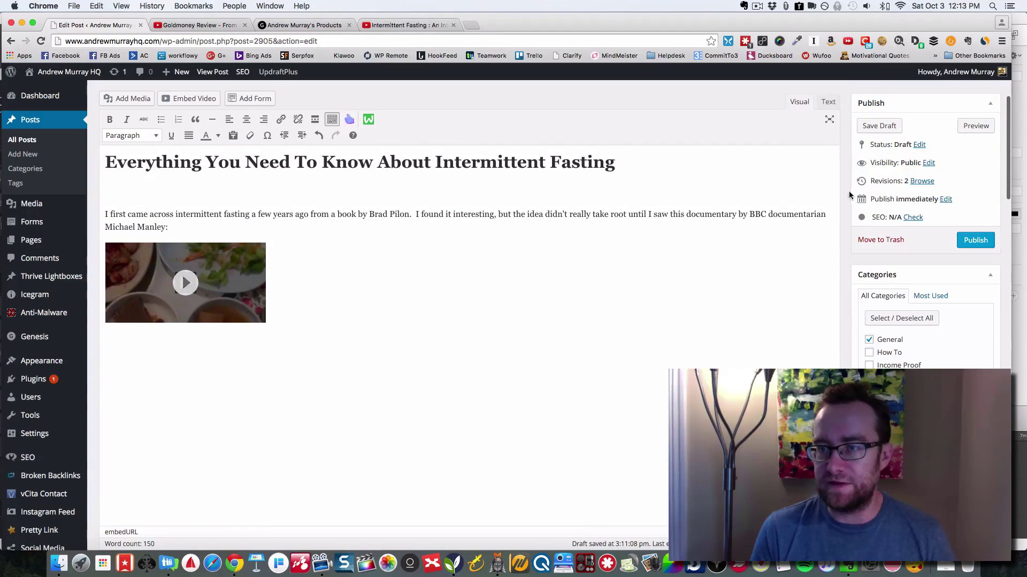
scroll(856, 193, up, 4)
click(885, 179)
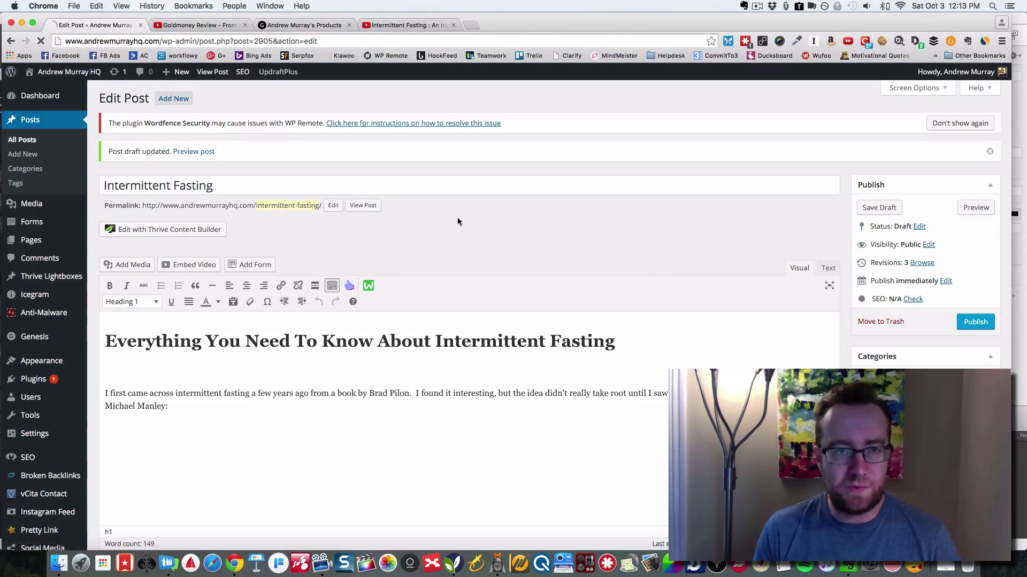
Step: View the saved post in a new browser tab and review its content down to the embedded Ted Talk video
right_click(362, 206)
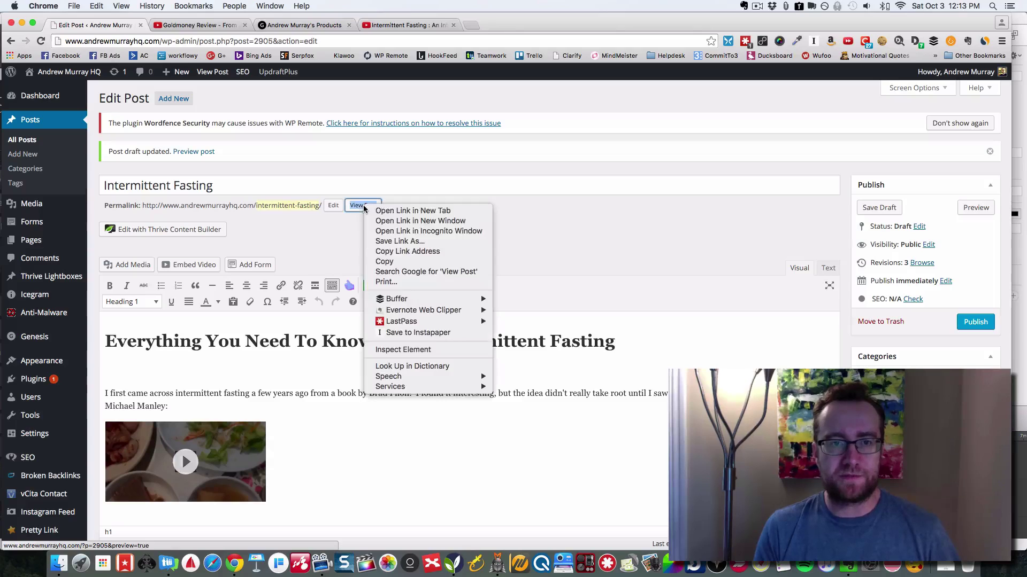
click(380, 210)
click(212, 26)
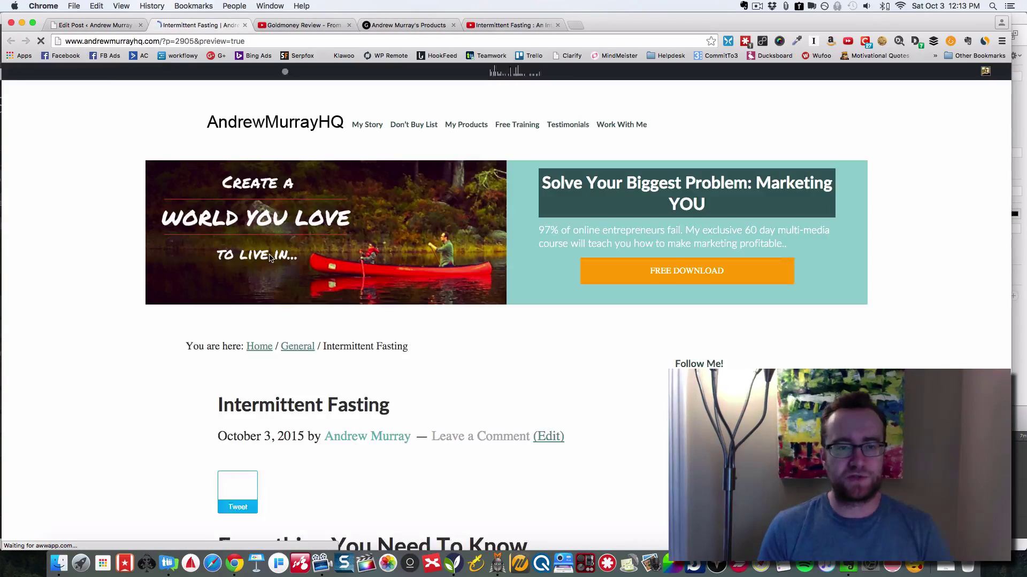
scroll(271, 255, down, 4)
scroll(271, 255, down, 6)
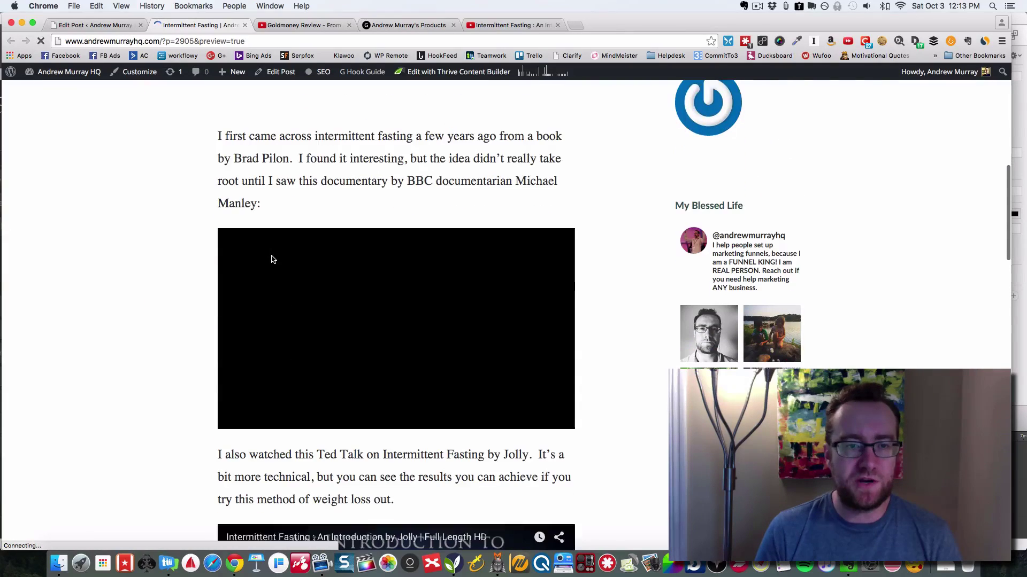
scroll(271, 255, down, 4)
scroll(271, 259, down, 2)
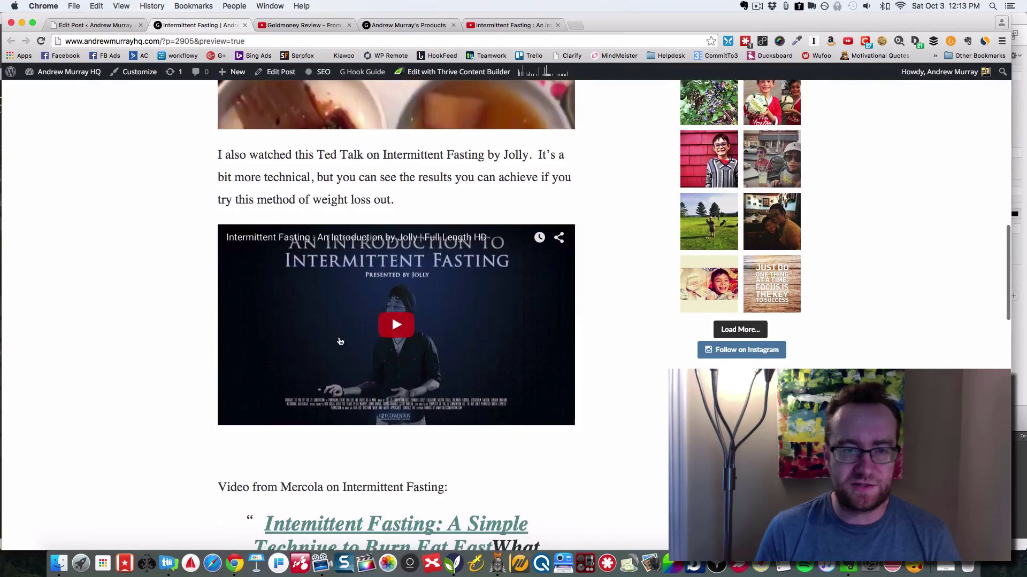
Step: Play the embedded Intermittent Fasting video, skip ahead to about 3:09 and pause it
click(383, 327)
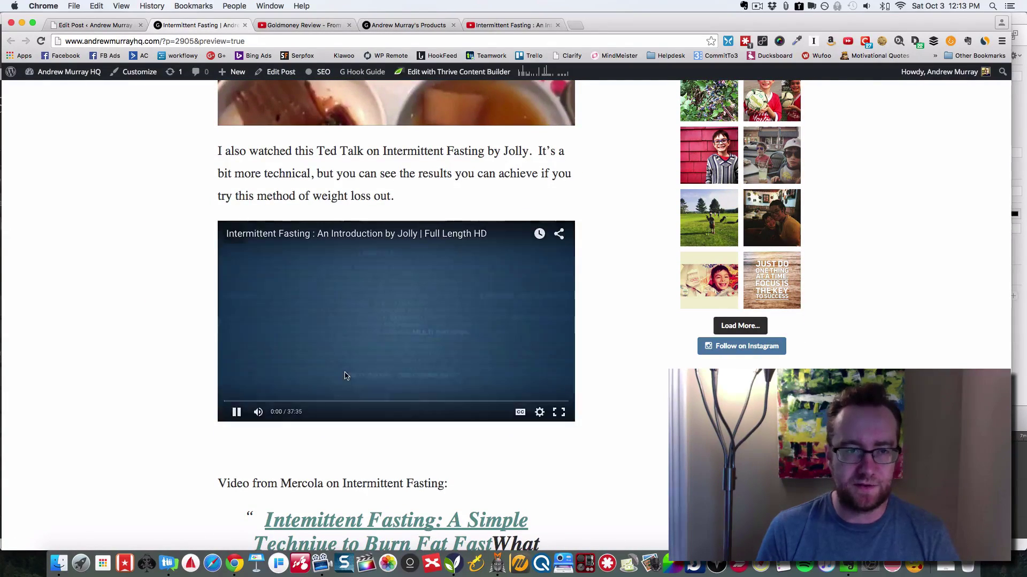
click(252, 401)
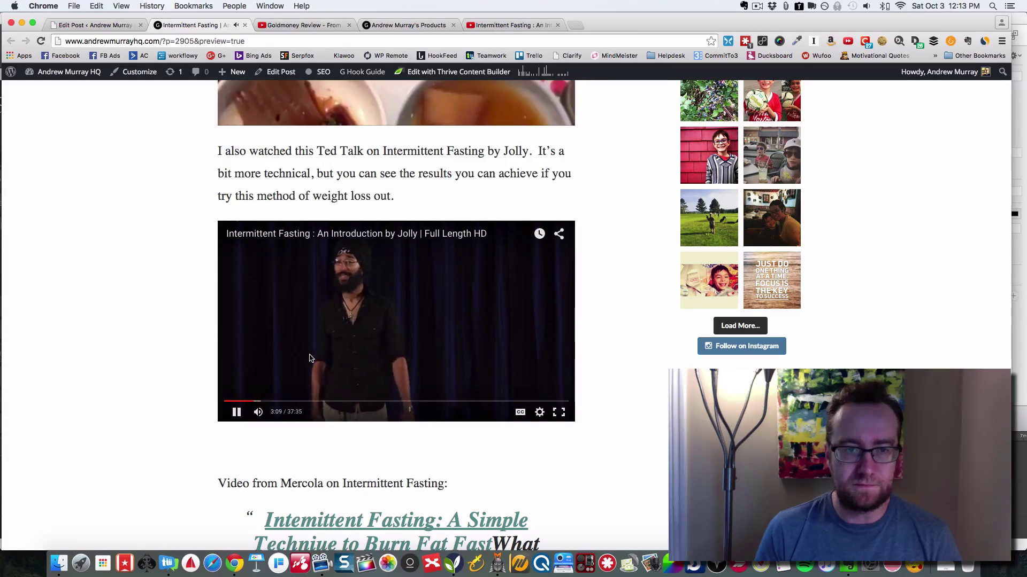
click(310, 359)
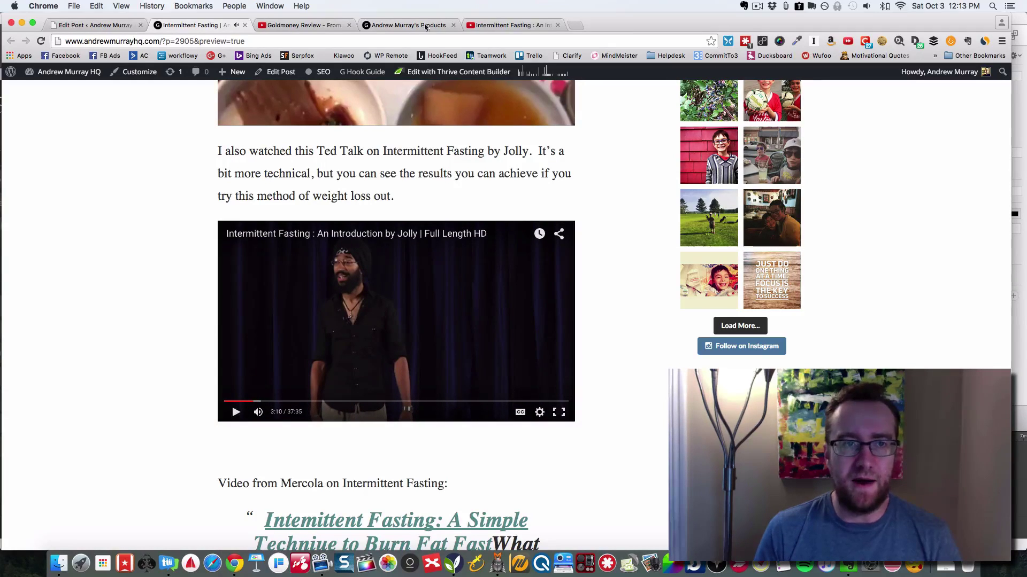
Step: Return to the post editor, deselect the General category and look through the remaining categories
click(107, 26)
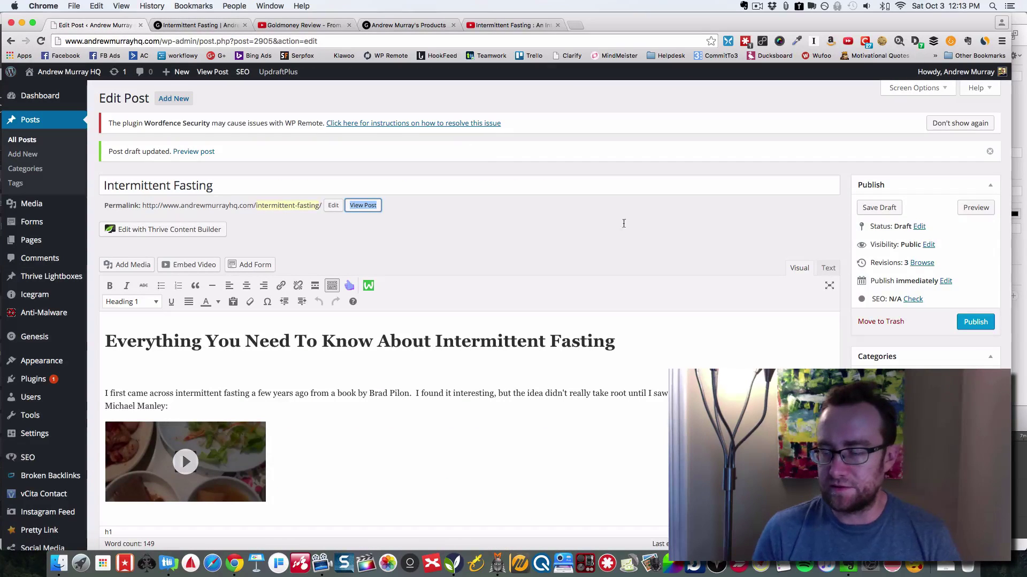
scroll(918, 369, down, 3)
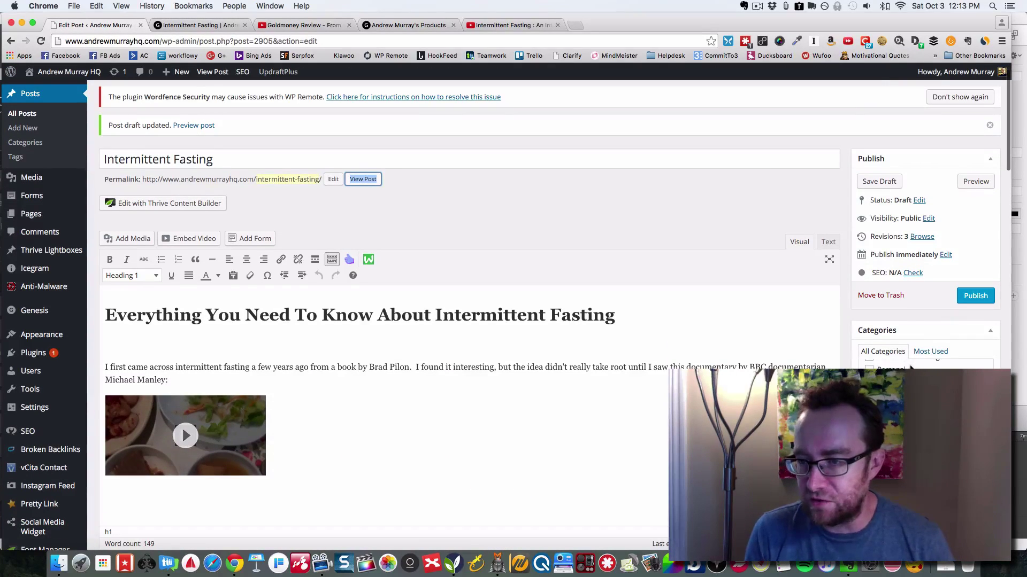
scroll(910, 353, up, 5)
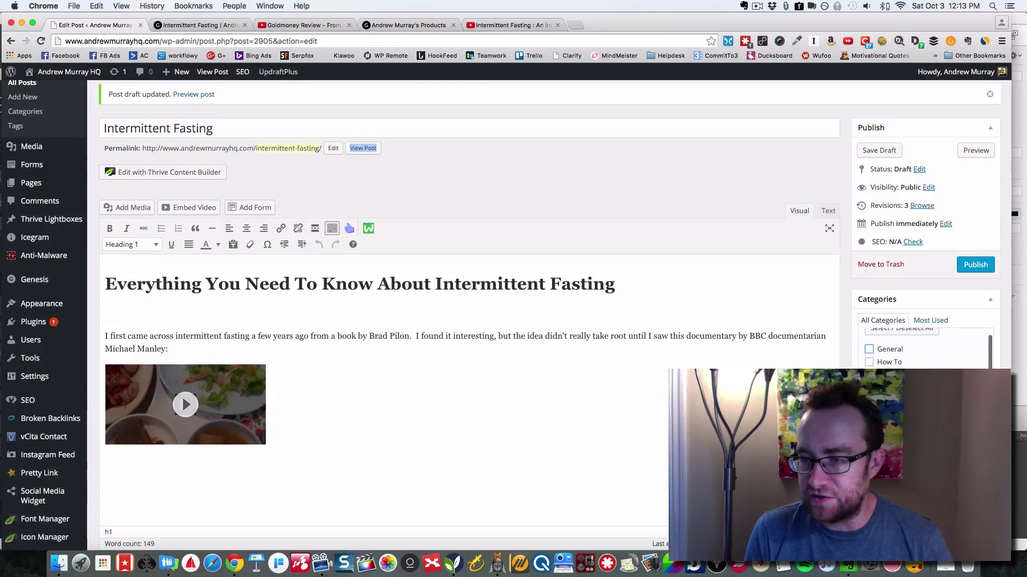
scroll(871, 359, down, 4)
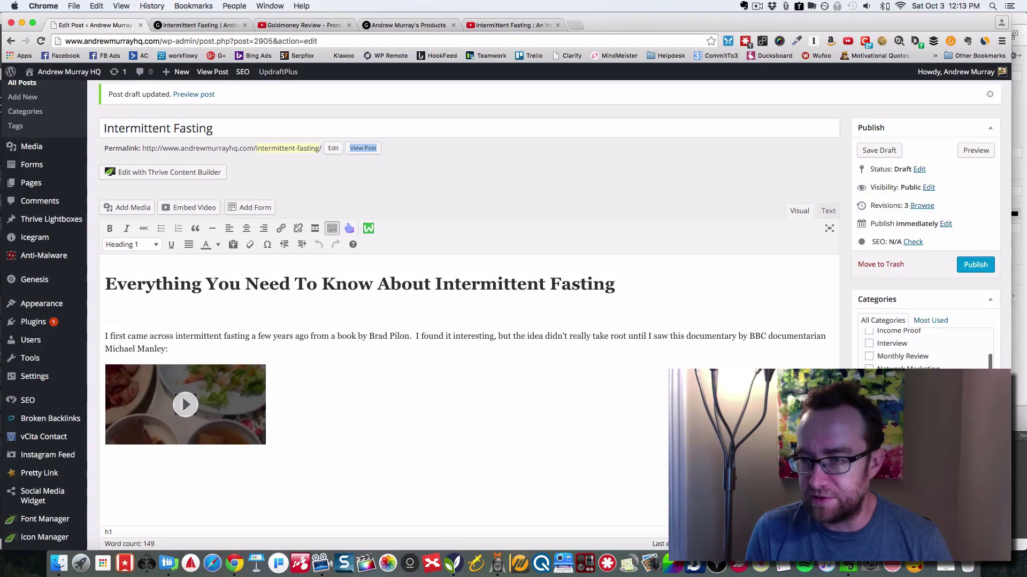
scroll(918, 350, down, 2)
scroll(886, 367, down, 5)
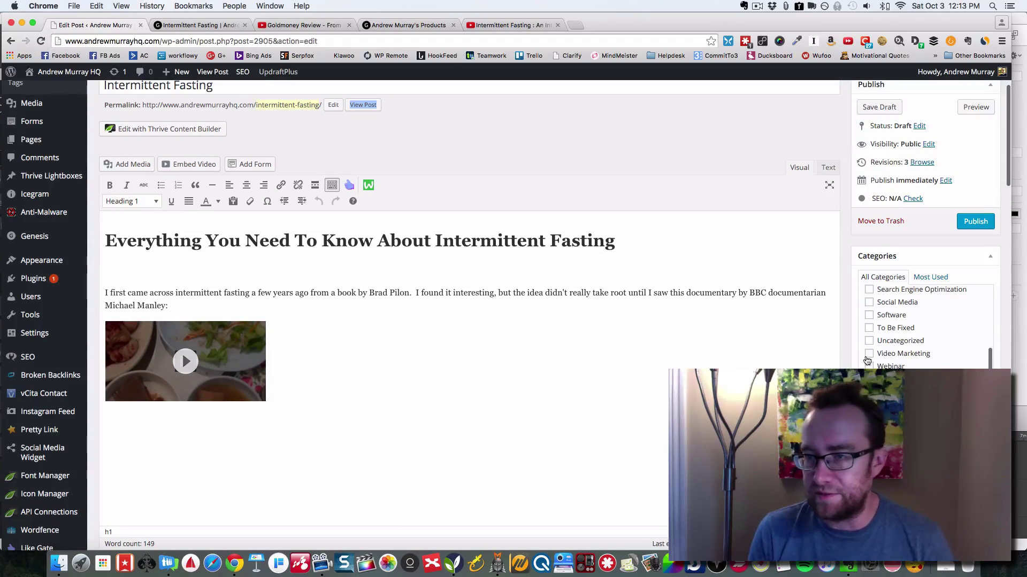
scroll(866, 356, down, 5)
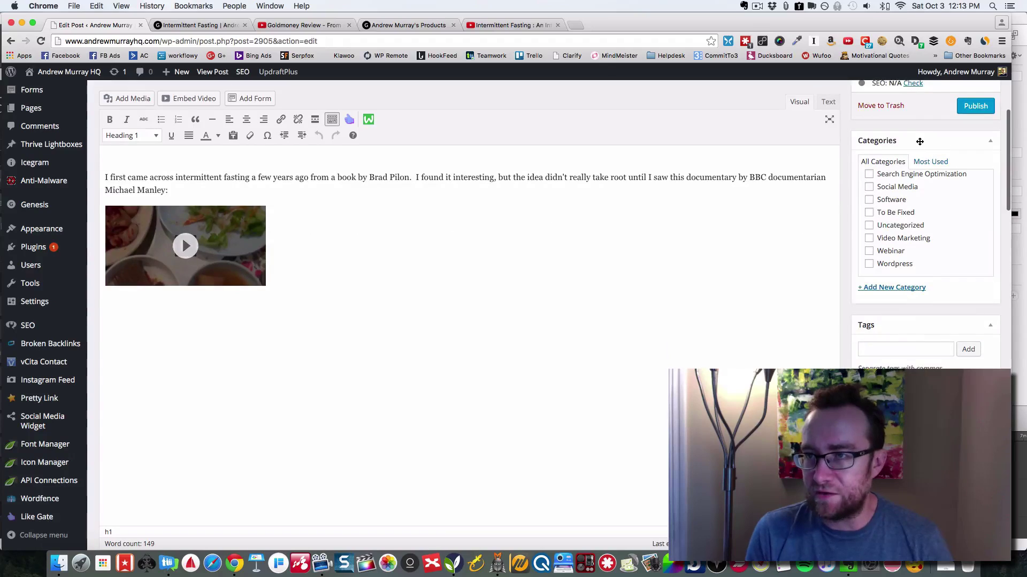
scroll(919, 141, up, 5)
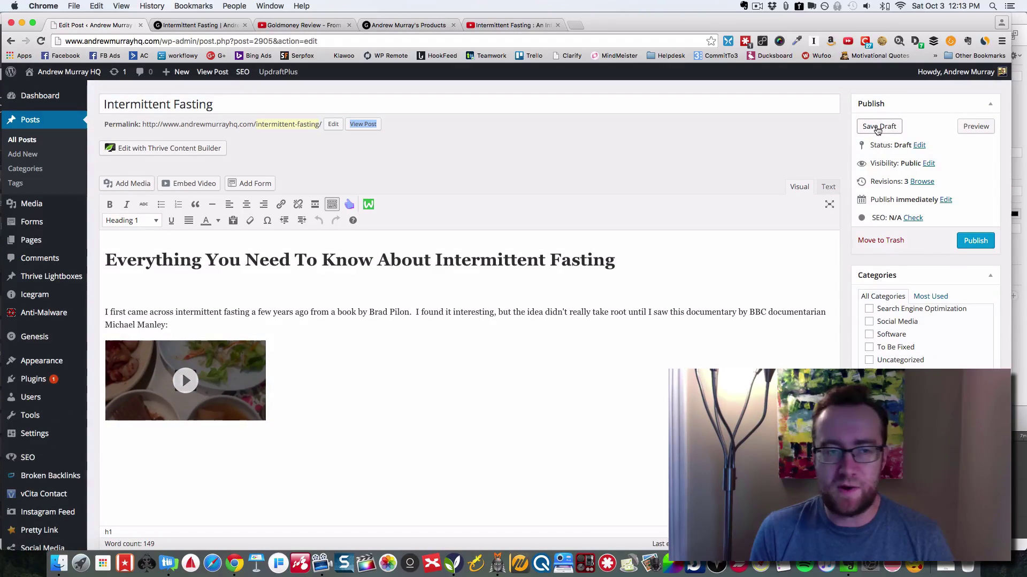
Step: Set the Yoast SEO focus keyword to "intermittent fasting" and check where the keyword is used in the post
scroll(490, 304, down, 3)
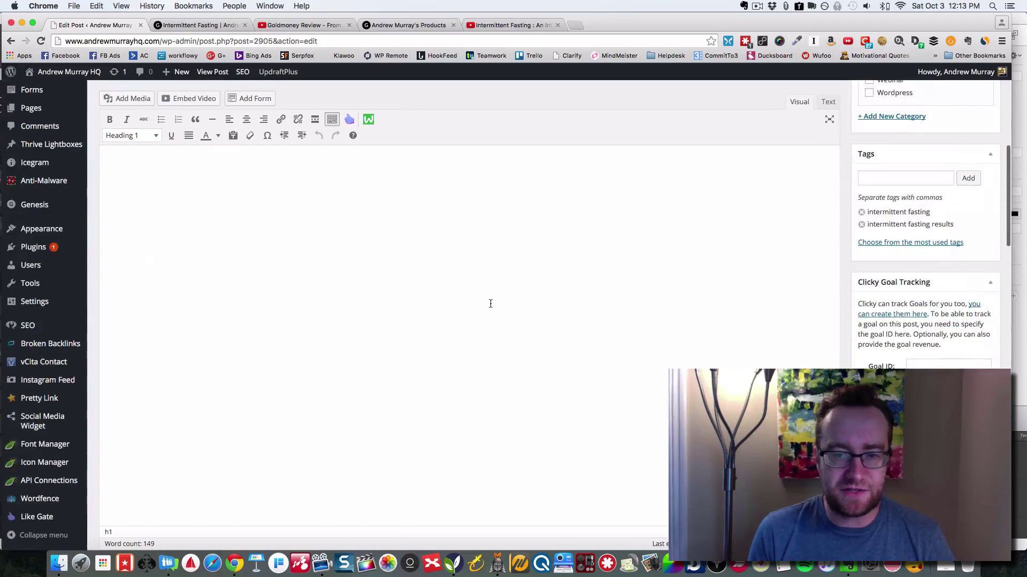
scroll(490, 304, down, 5)
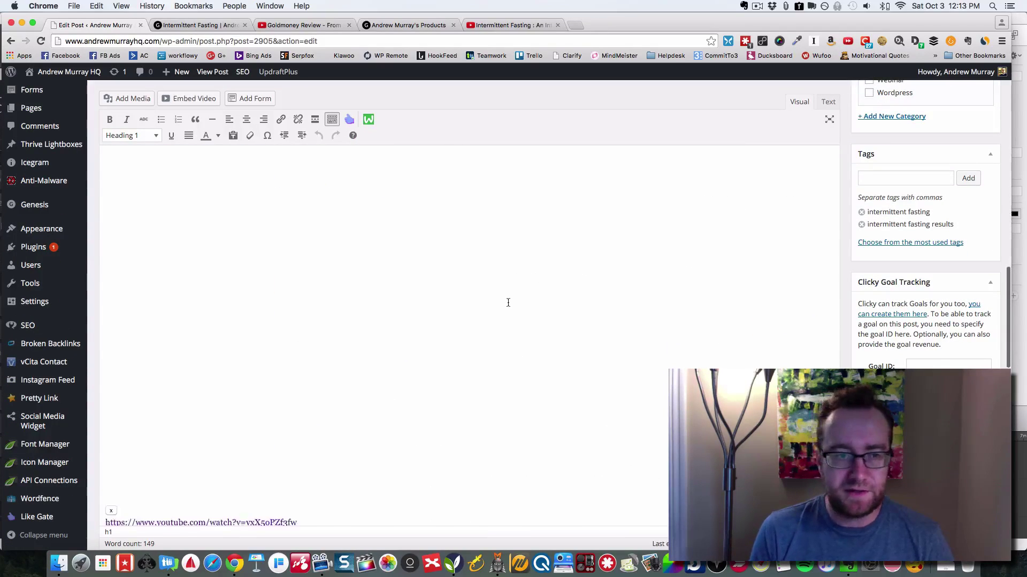
scroll(508, 303, down, 10)
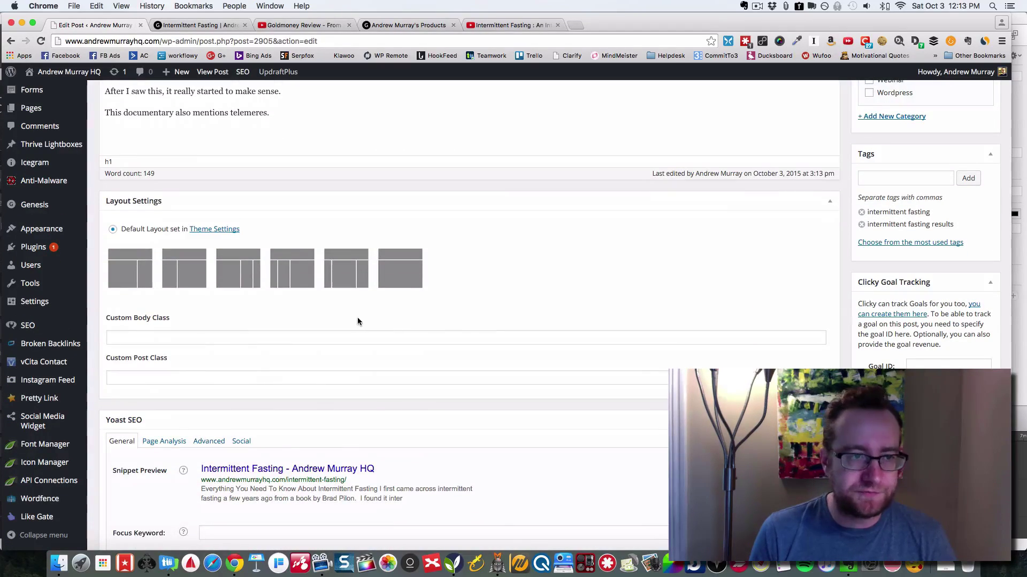
scroll(358, 321, down, 2)
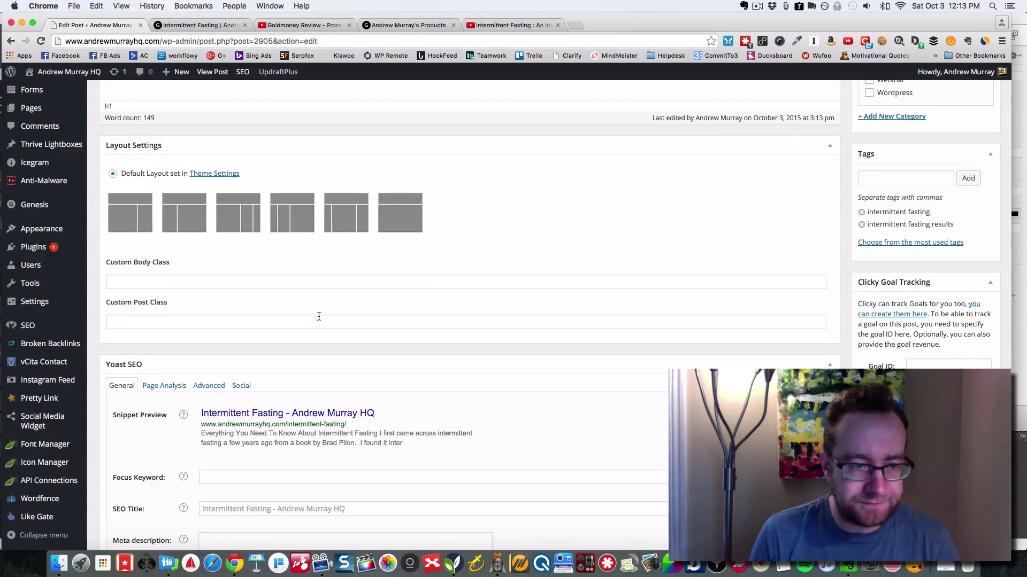
scroll(319, 317, down, 5)
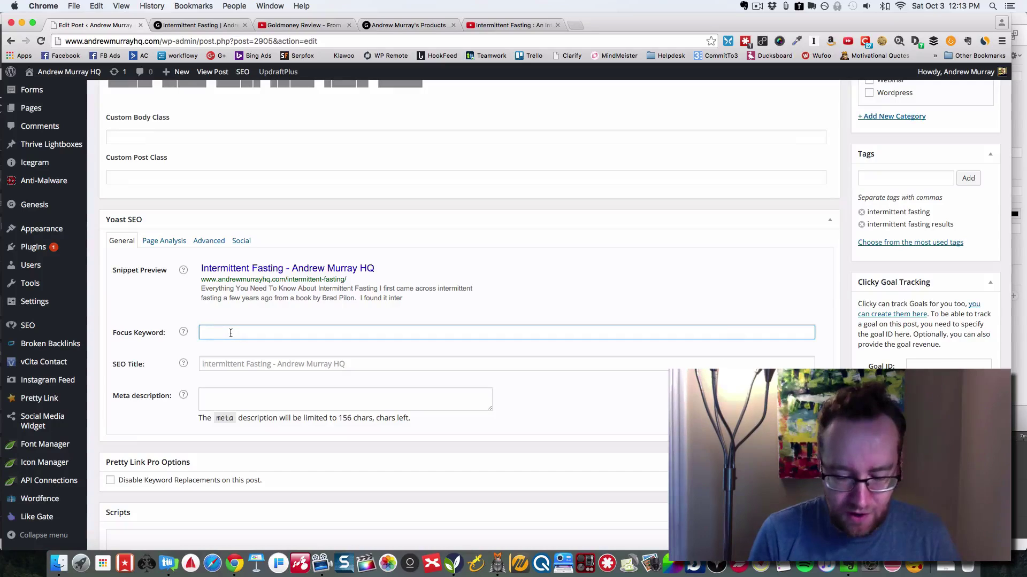
text(intermitten)
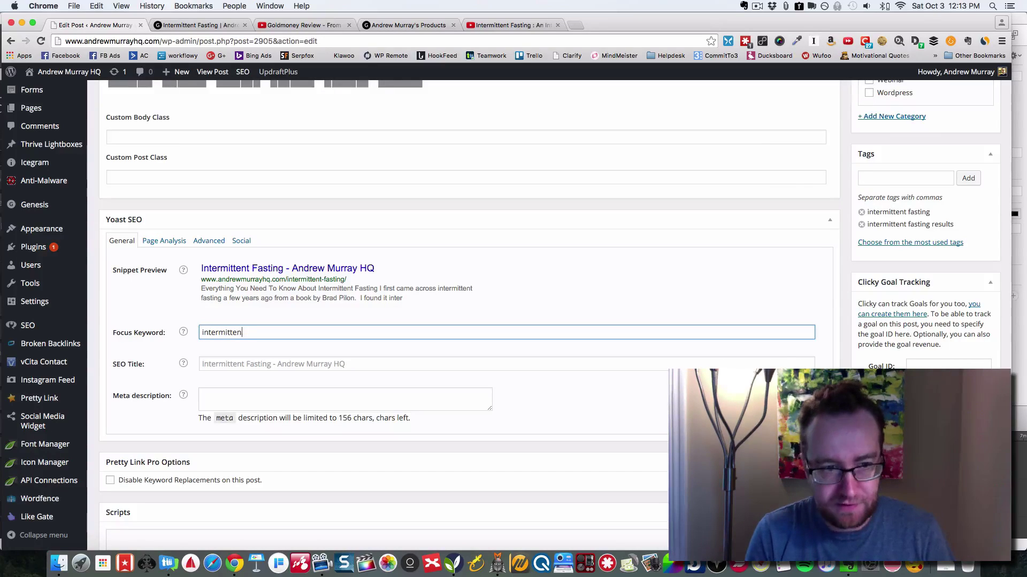
text(t fasting)
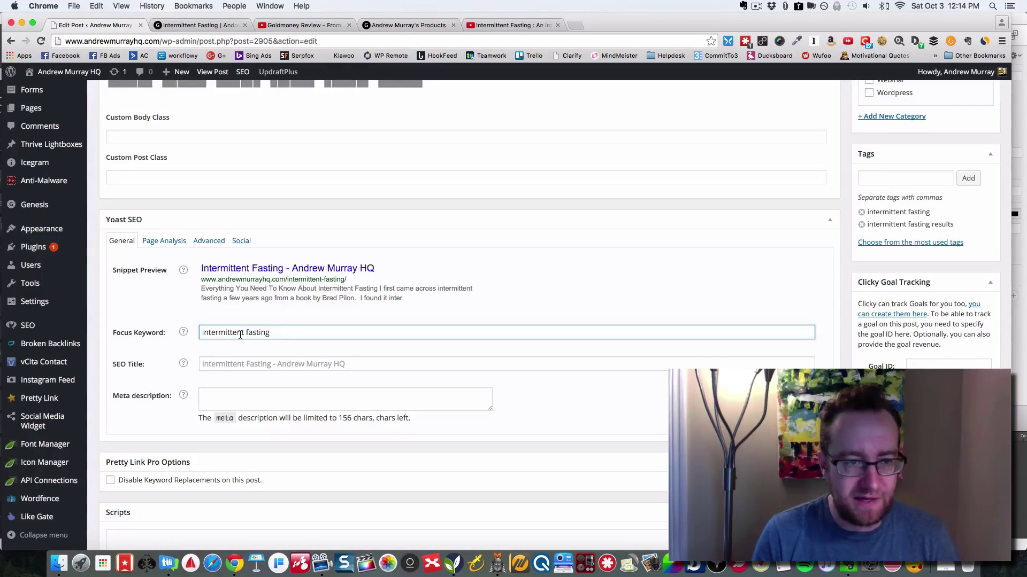
click(236, 363)
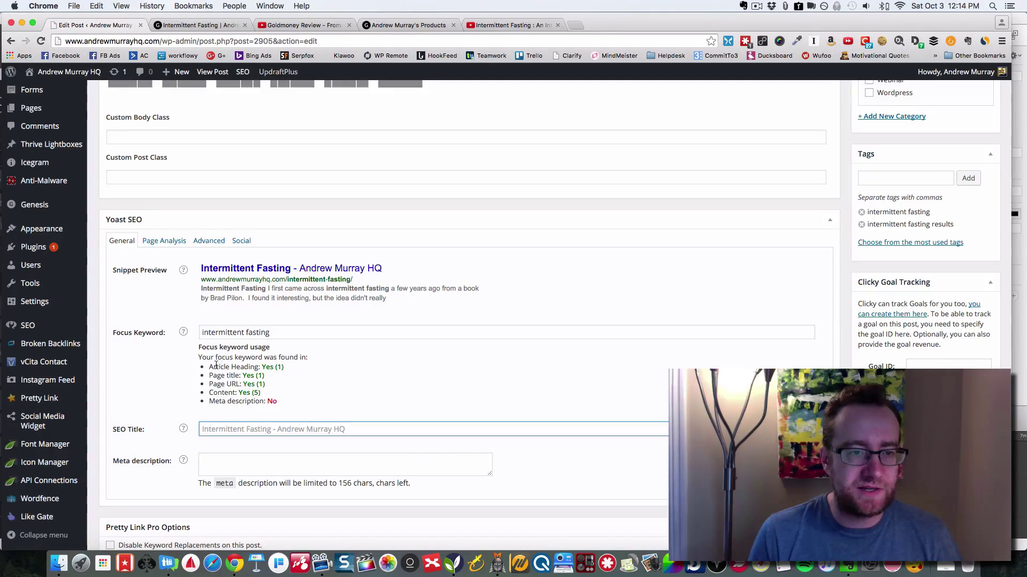
drag(209, 366, 293, 367)
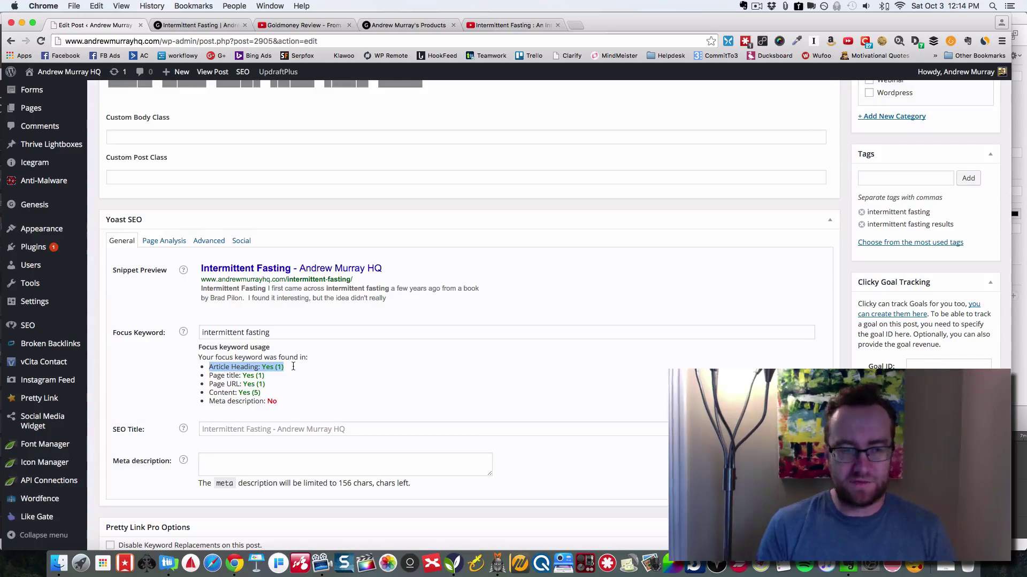
click(286, 366)
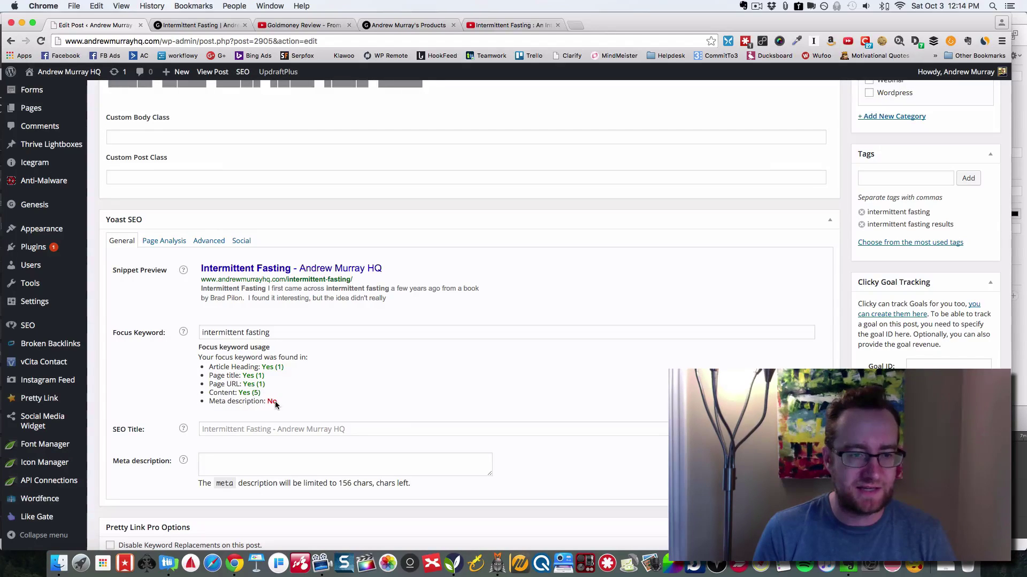
click(301, 428)
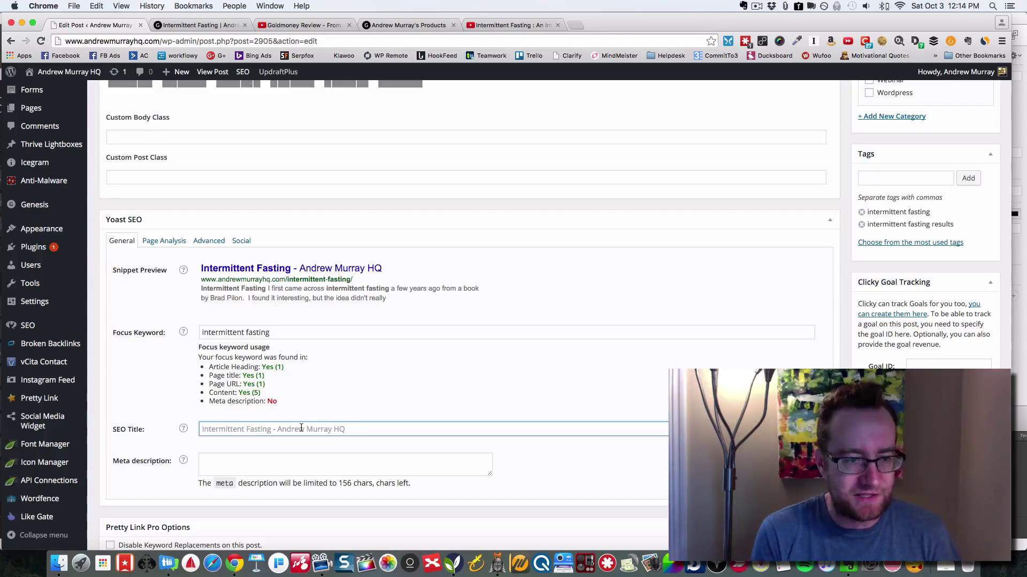
text(Inter)
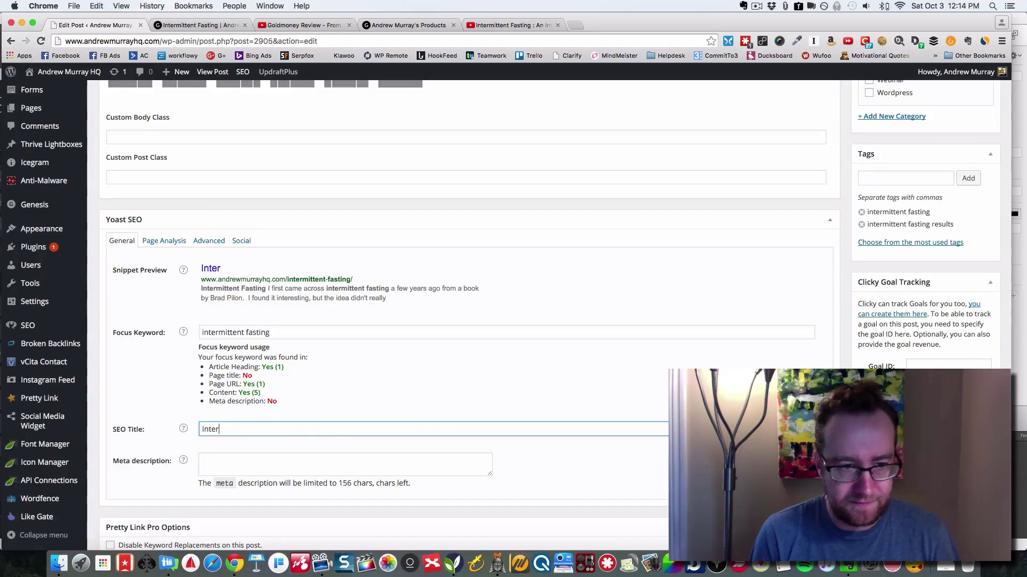
key(BackSpace)
key(BackSpace)
key(BackSpace)
key(BackSpace)
key(BackSpace)
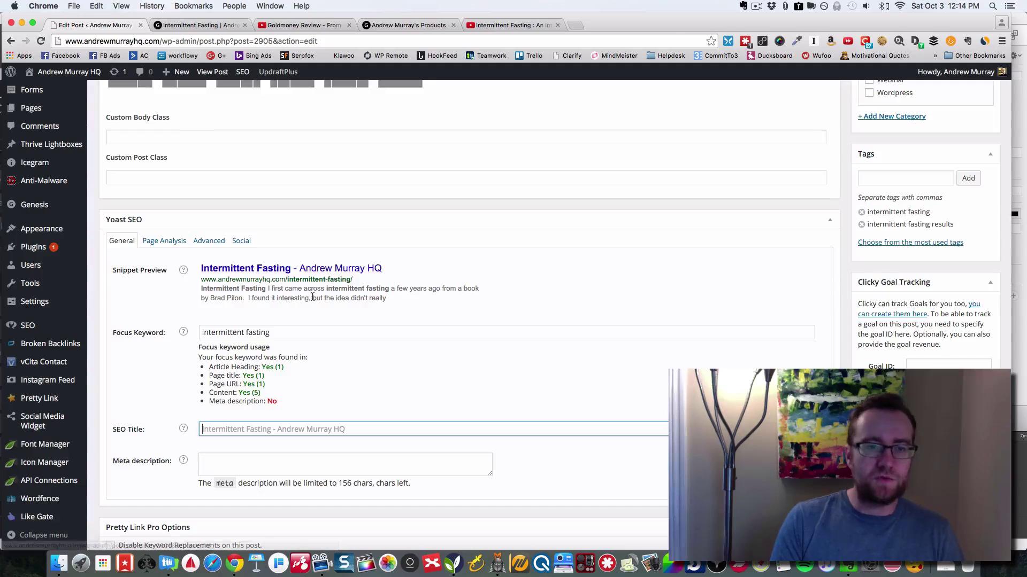
Step: Enter the SEO title "Intermittent Fasting: Links and Resources About Intermittent Fasting" for the post
text(Intermit)
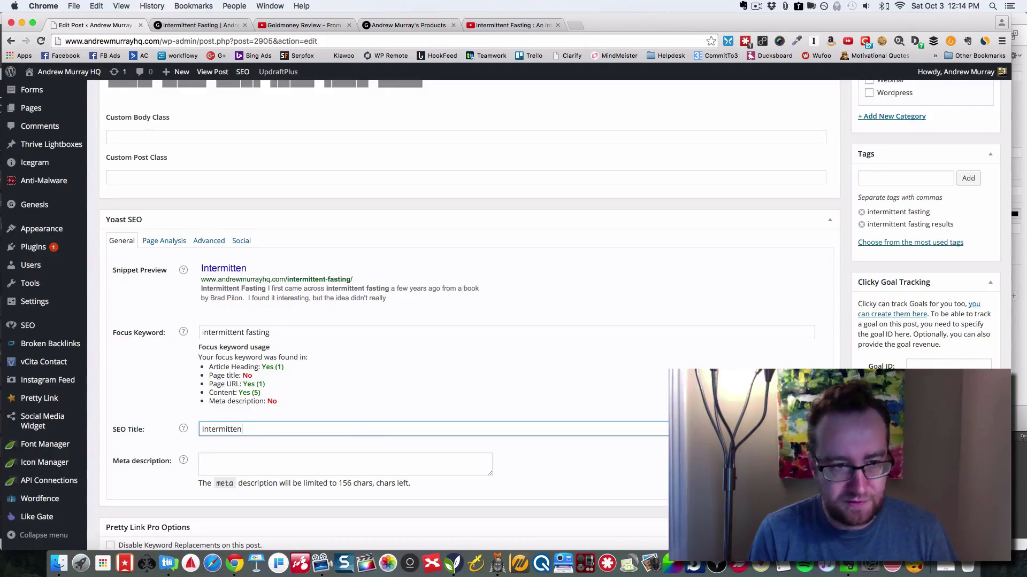
text(te)
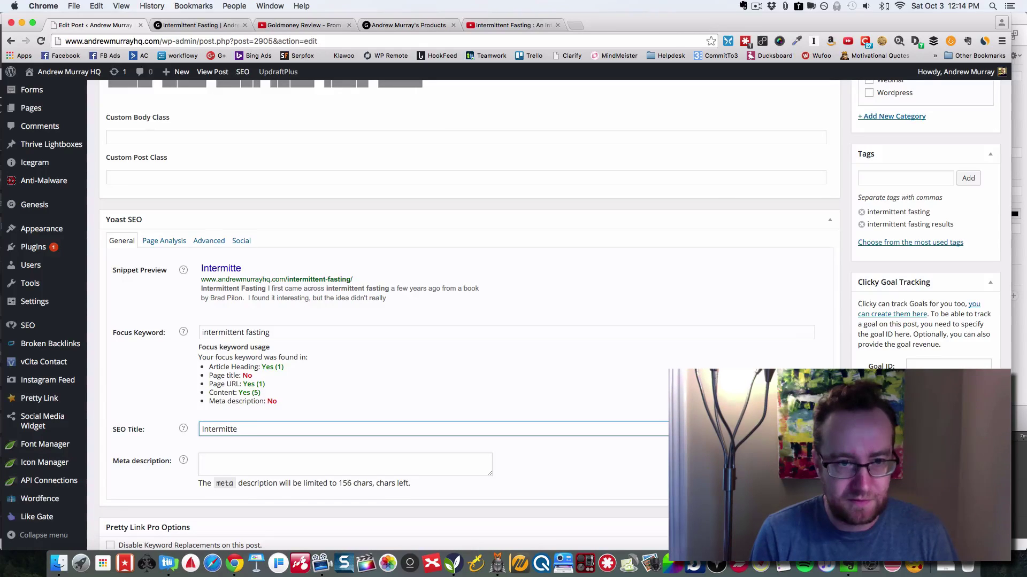
text(nt )
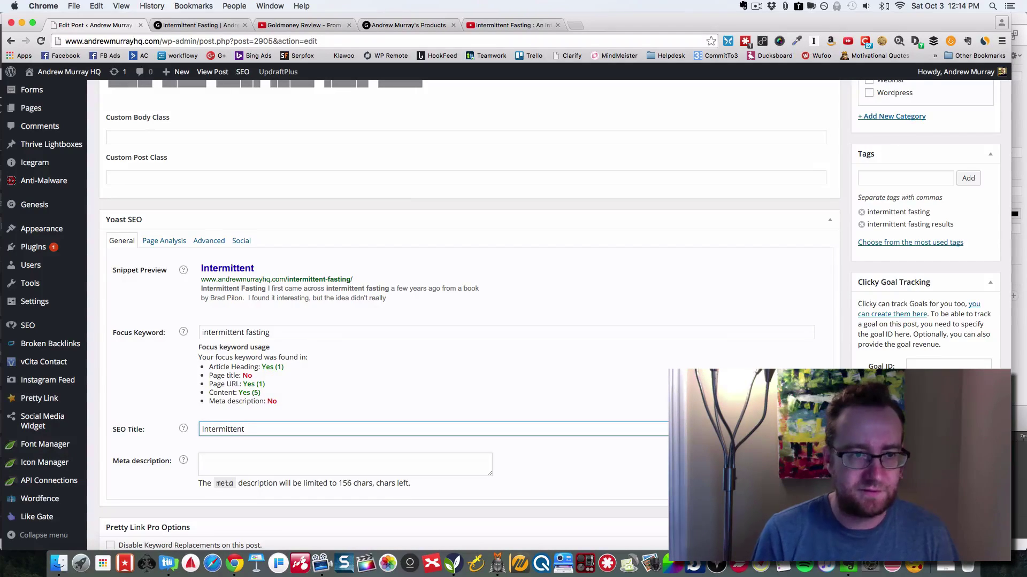
text(Fasting)
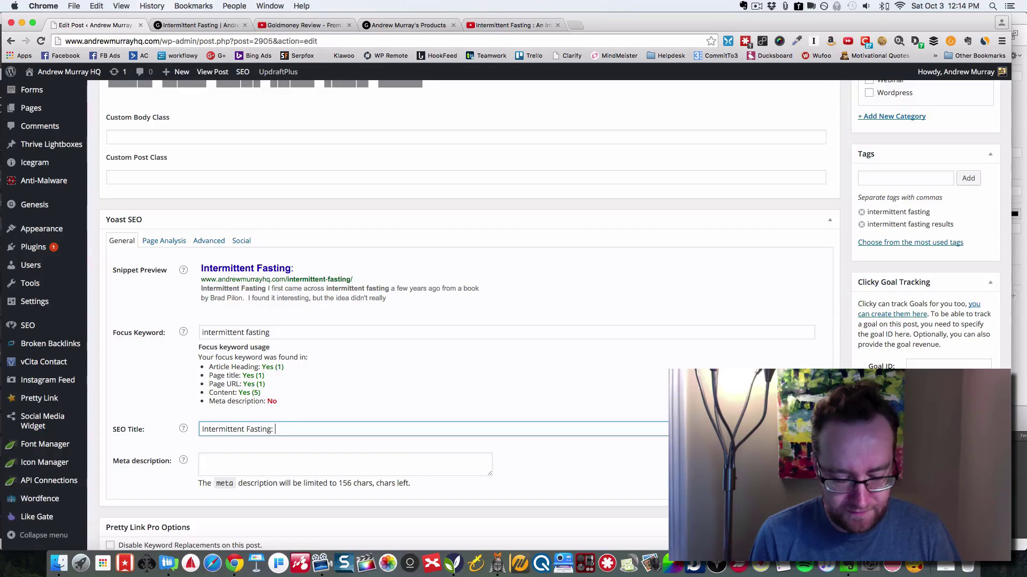
text(: Links a)
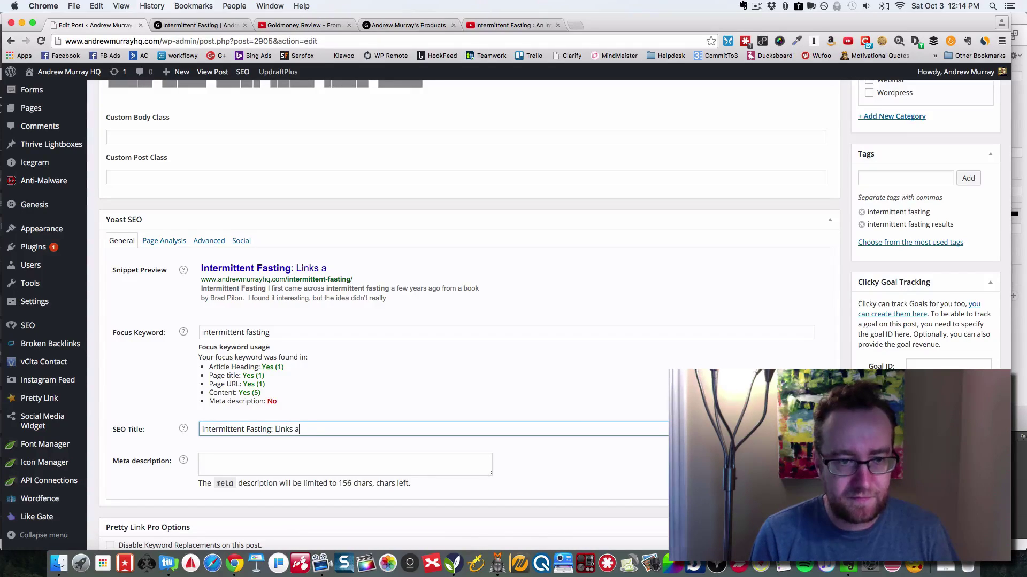
text(nd Resources )
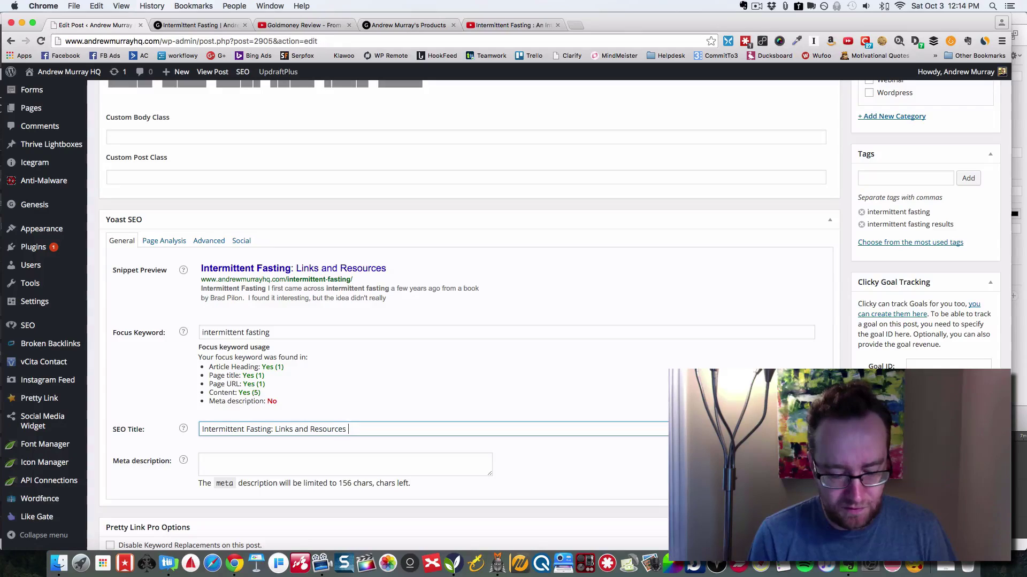
text(About Intermi)
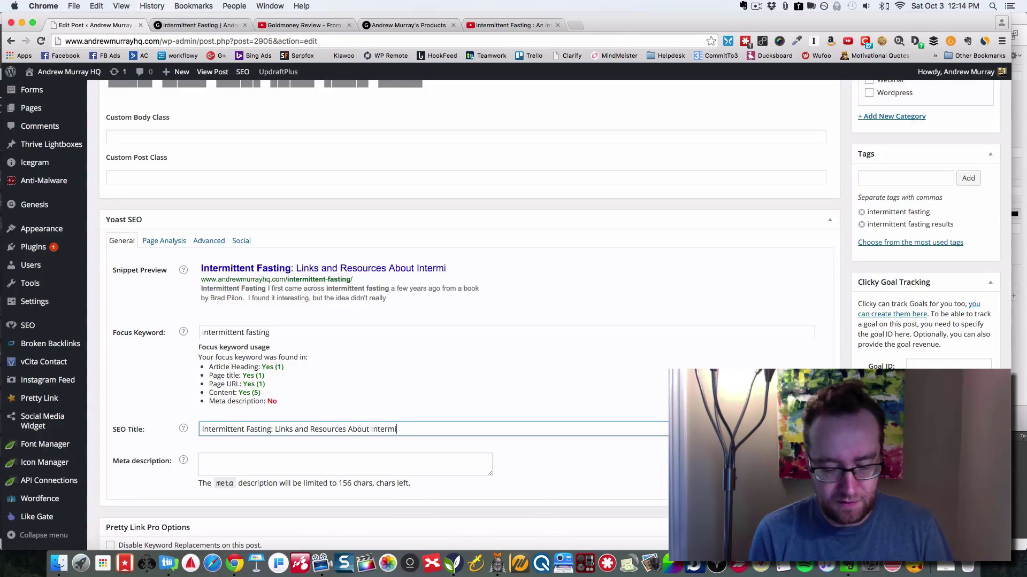
text(ttent Fasting)
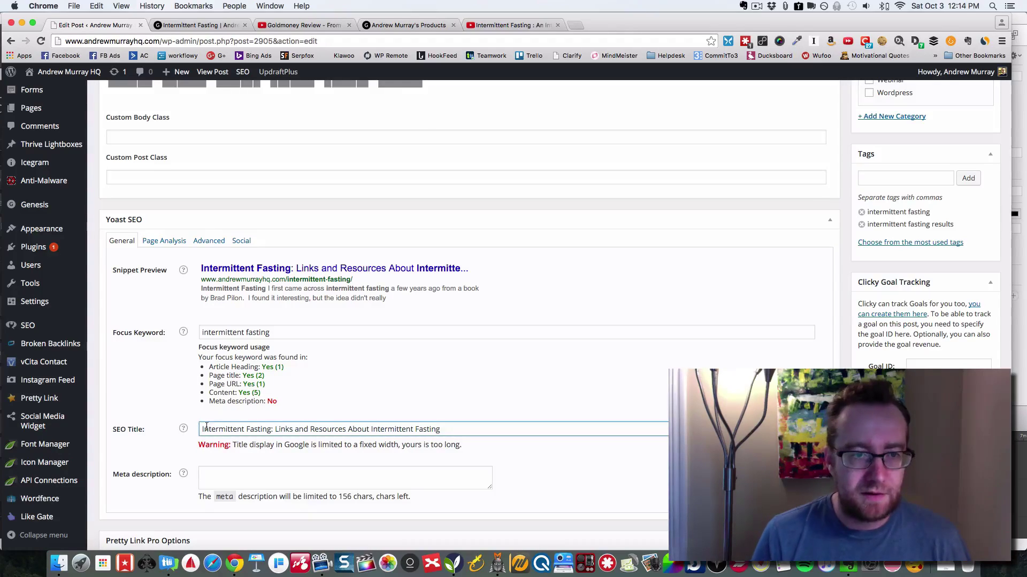
Step: Shorten the SEO title by removing "Links and", making it "Intermittent Fasting: Resources About Intermittent Fasting"
click(293, 402)
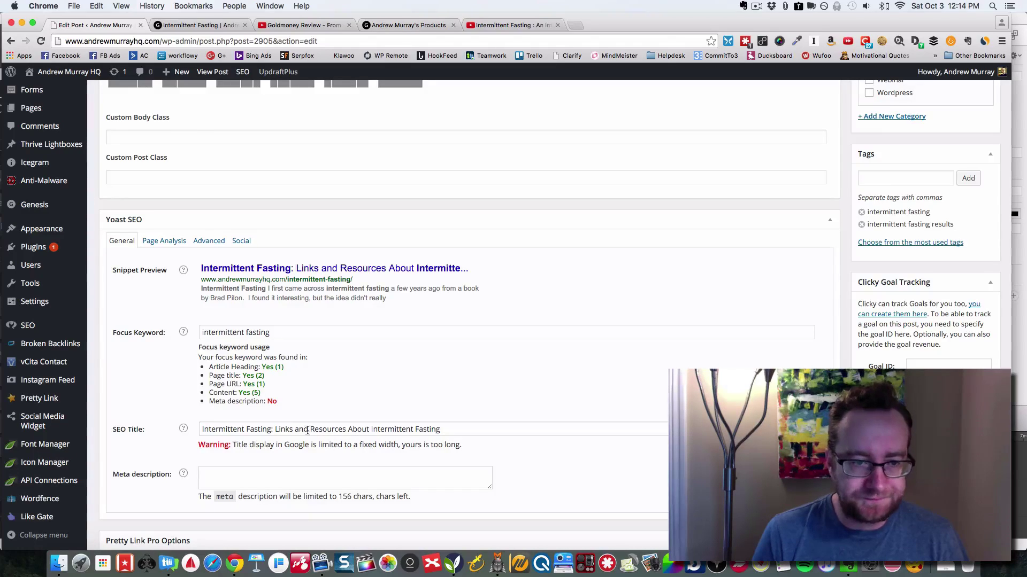
drag(308, 430, 274, 429)
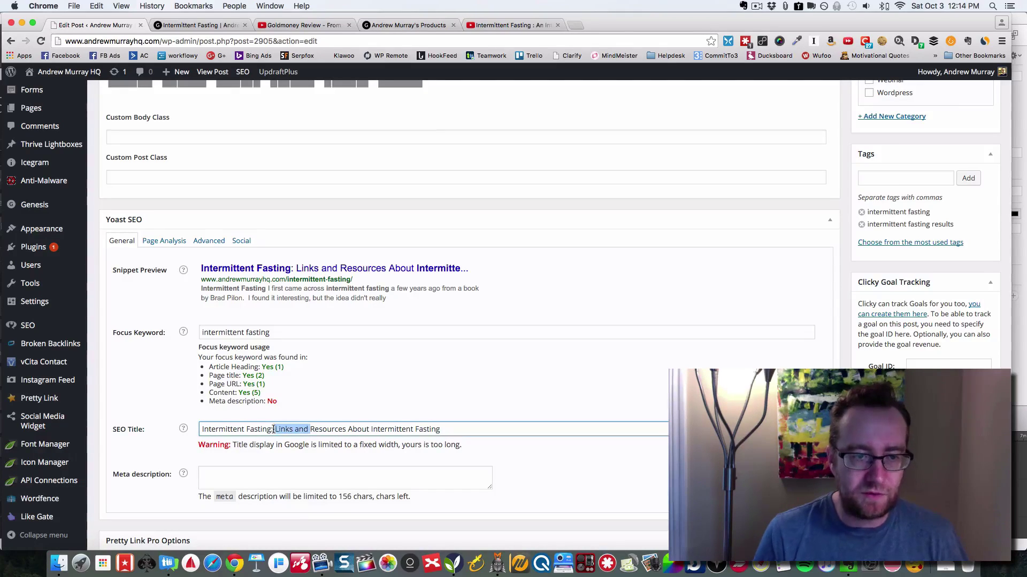
key(BackSpace)
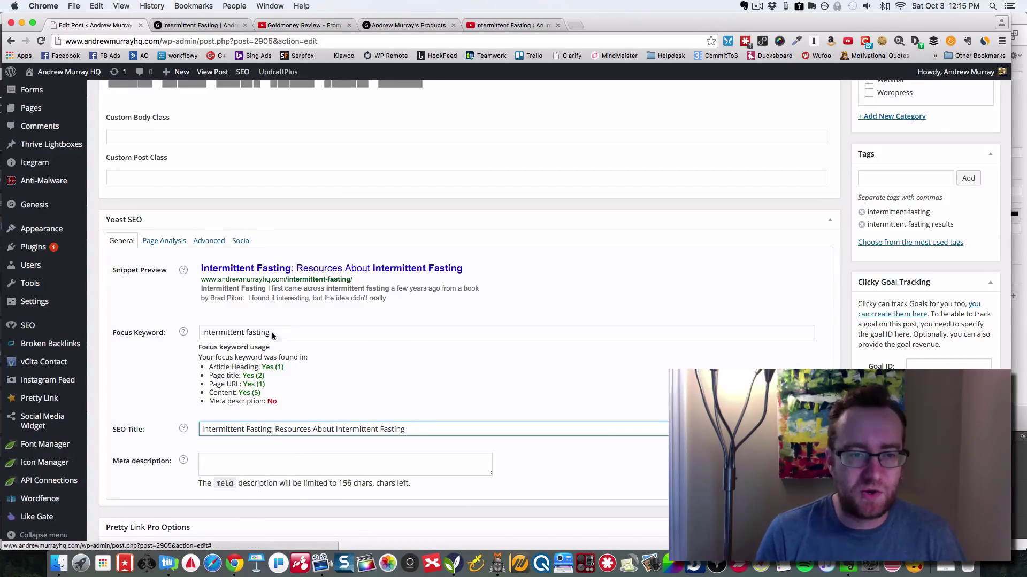
Step: Begin the Yoast meta description with the question "Does INTERMITTENT FASTING really work?"
click(238, 462)
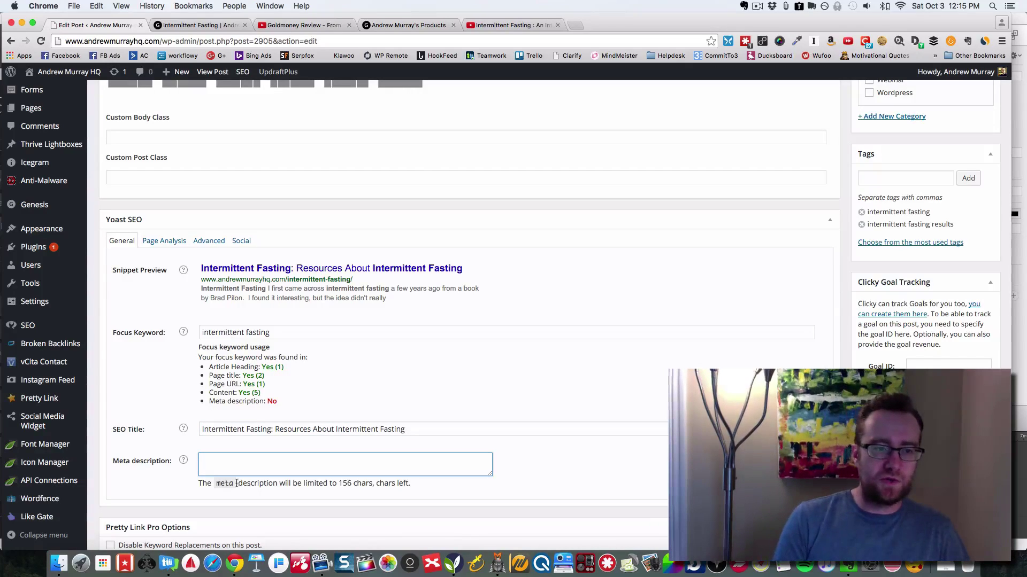
drag(203, 290, 410, 298)
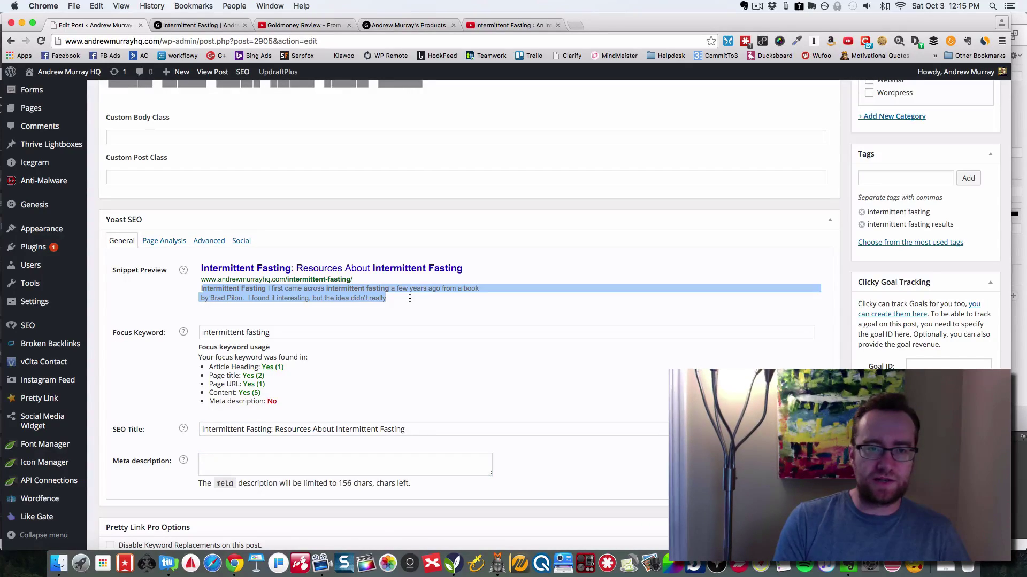
click(286, 305)
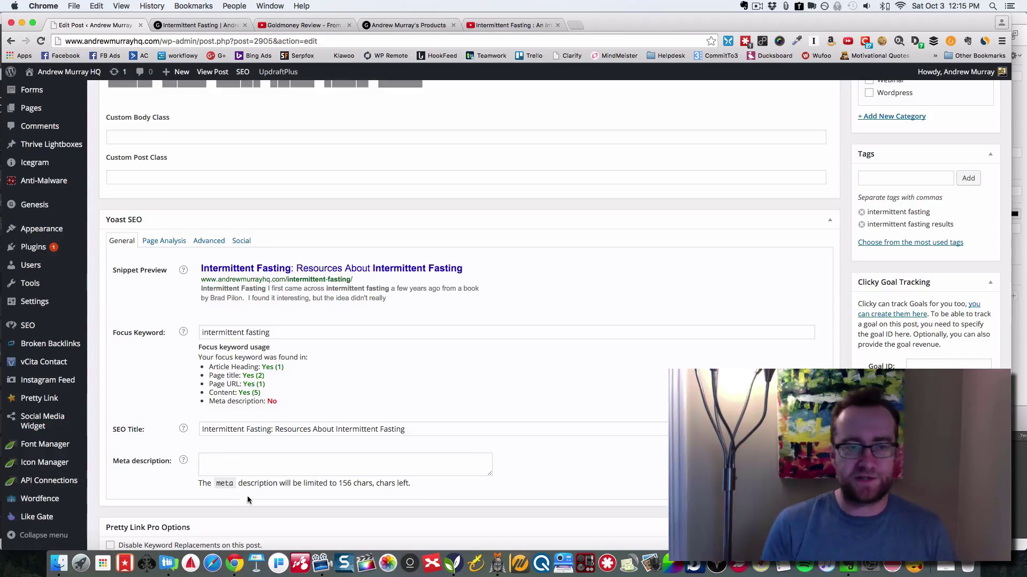
click(230, 462)
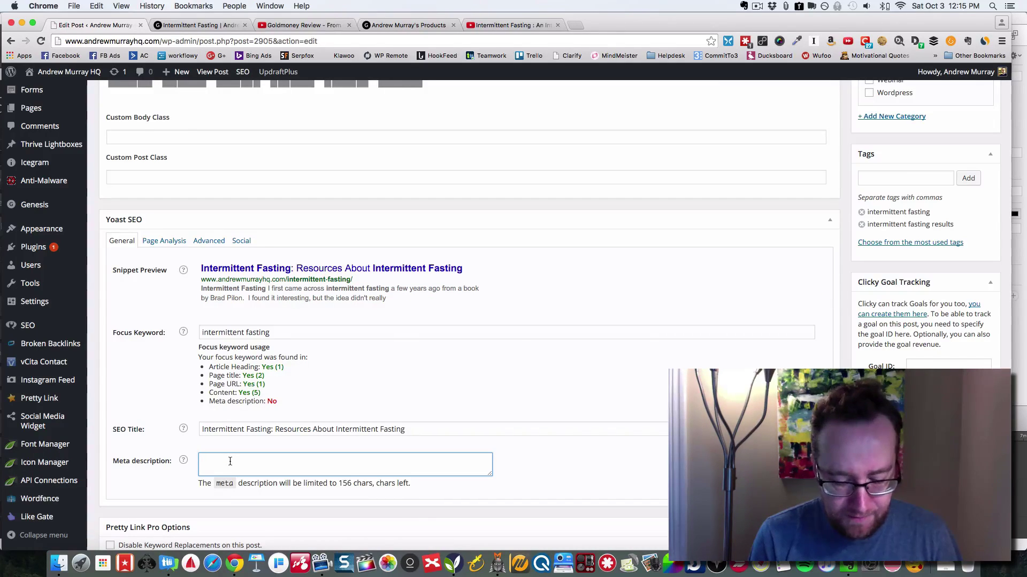
text(Does)
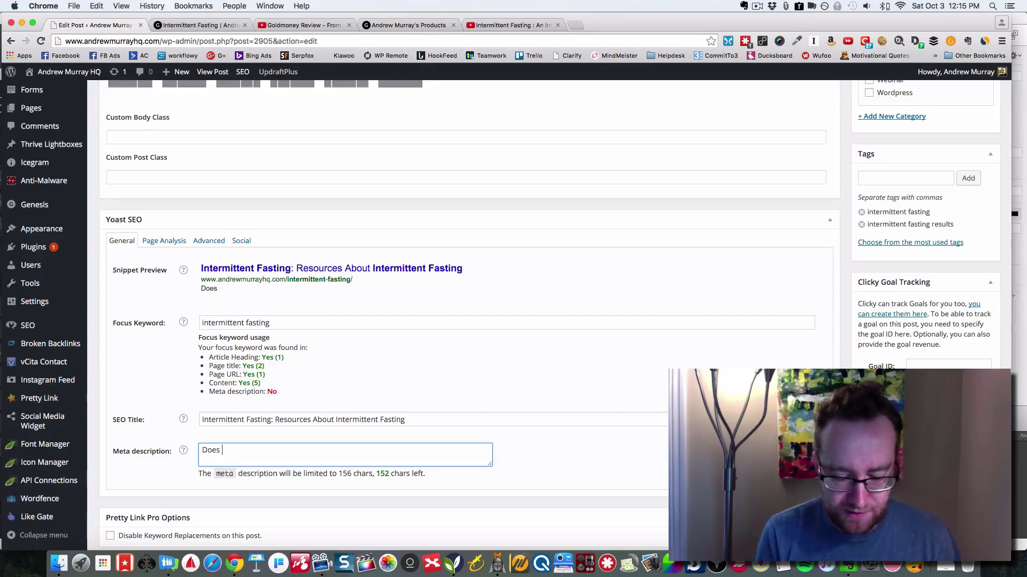
text( Interm)
key(BackSpace)
key(BackSpace)
key(BackSpace)
key(BackSpace)
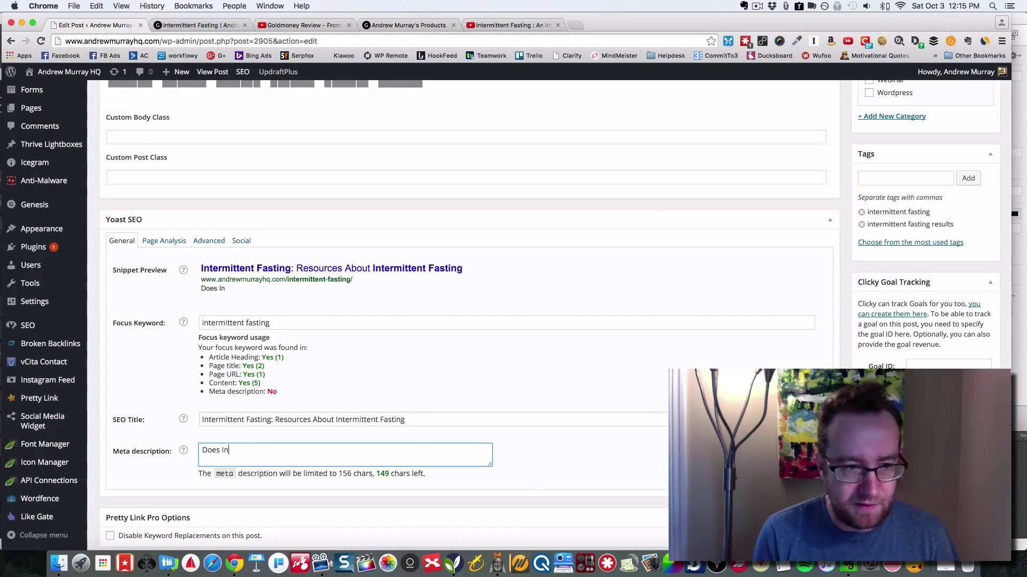
key(BackSpace)
text(NTERMIT)
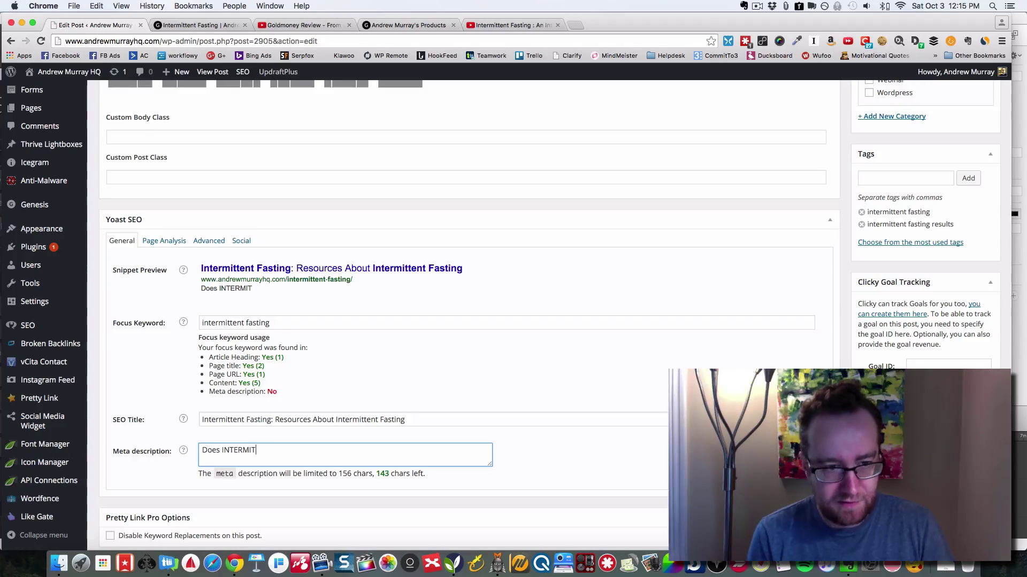
text(TE)
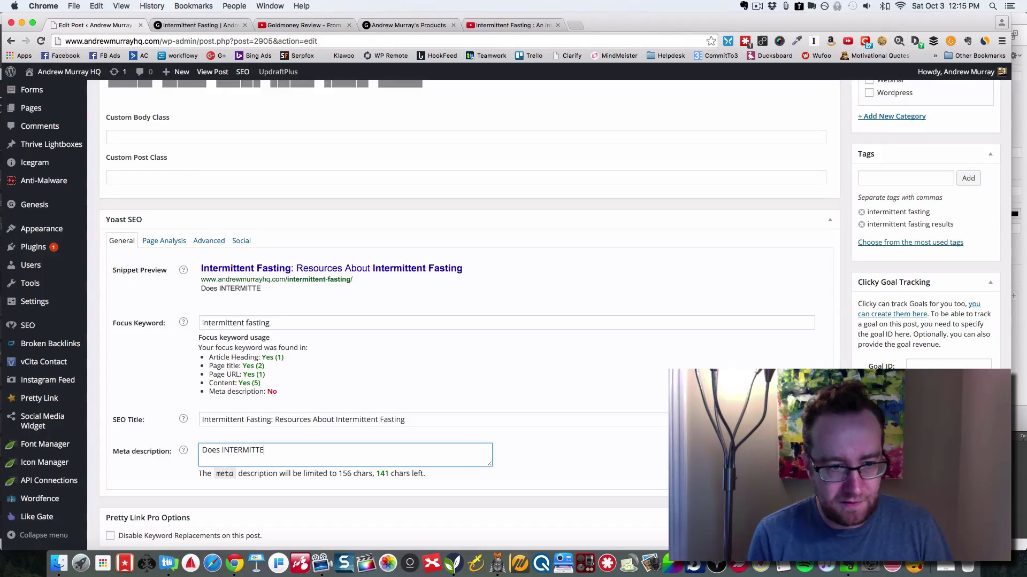
text(NT FASTING)
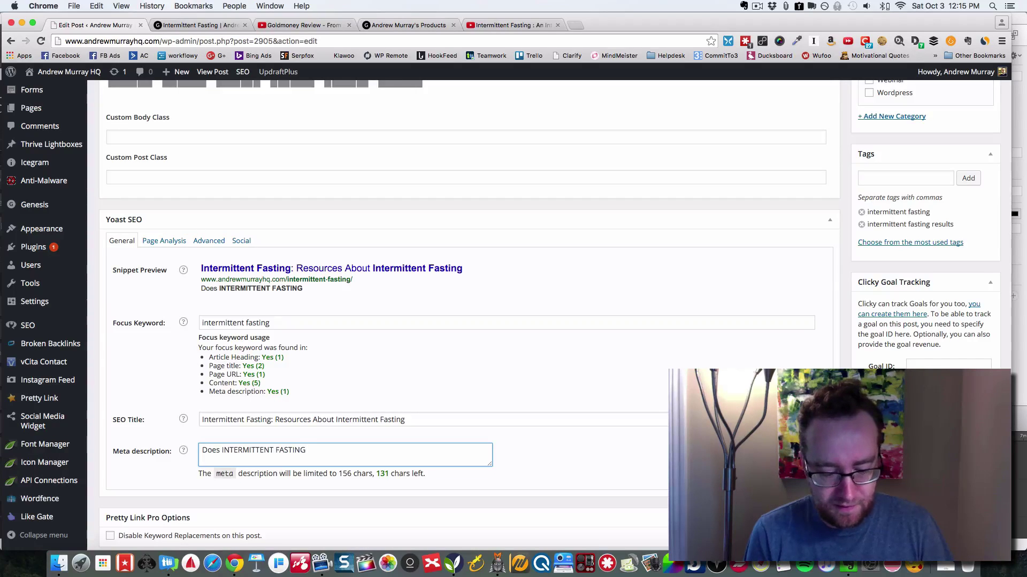
text( really work?)
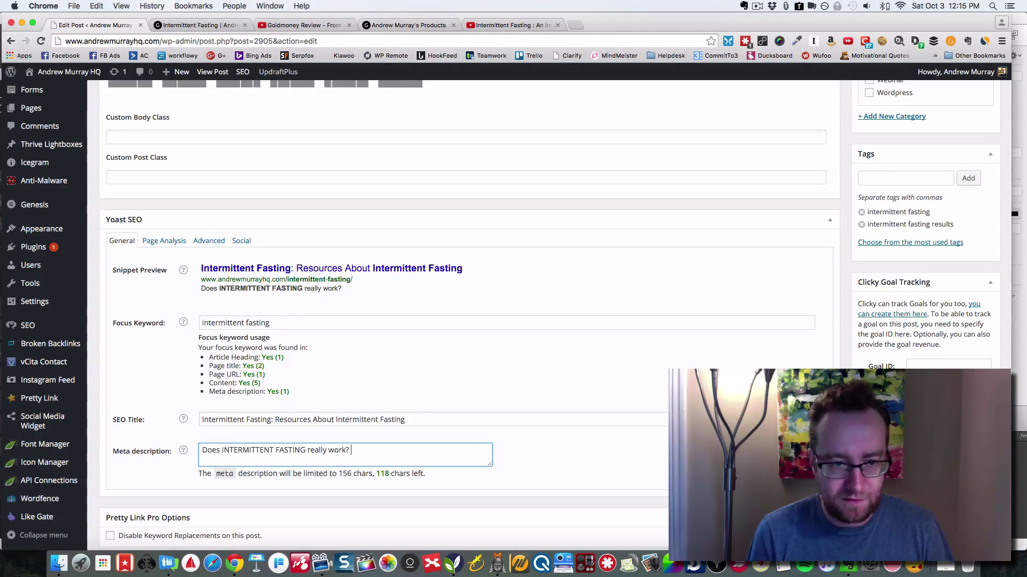
Step: Continue the meta description with "I have to admit, I've been impressed with the results of Intermittent Fasting and"
text( I)
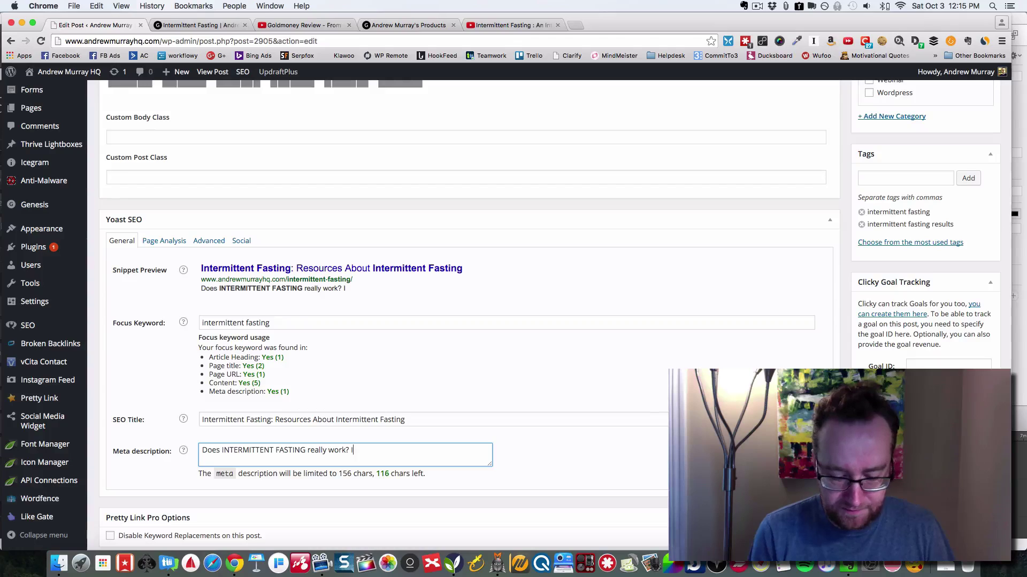
text('v)
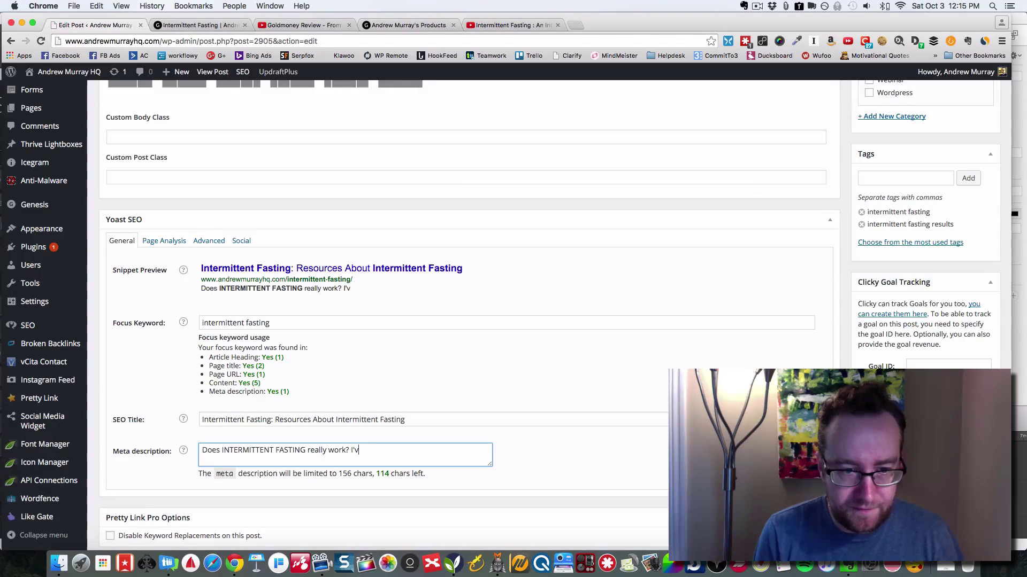
text(e)
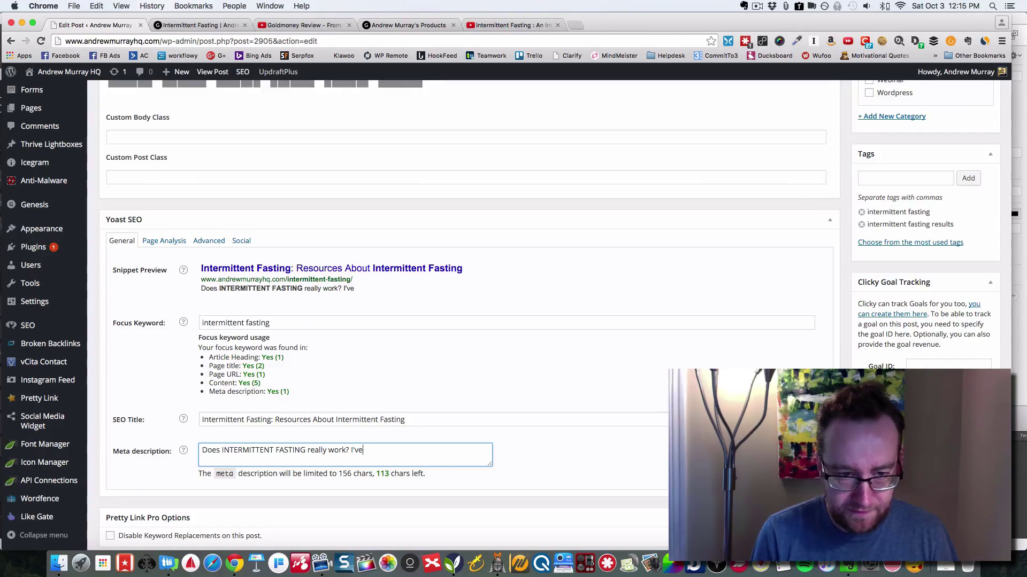
text(v)
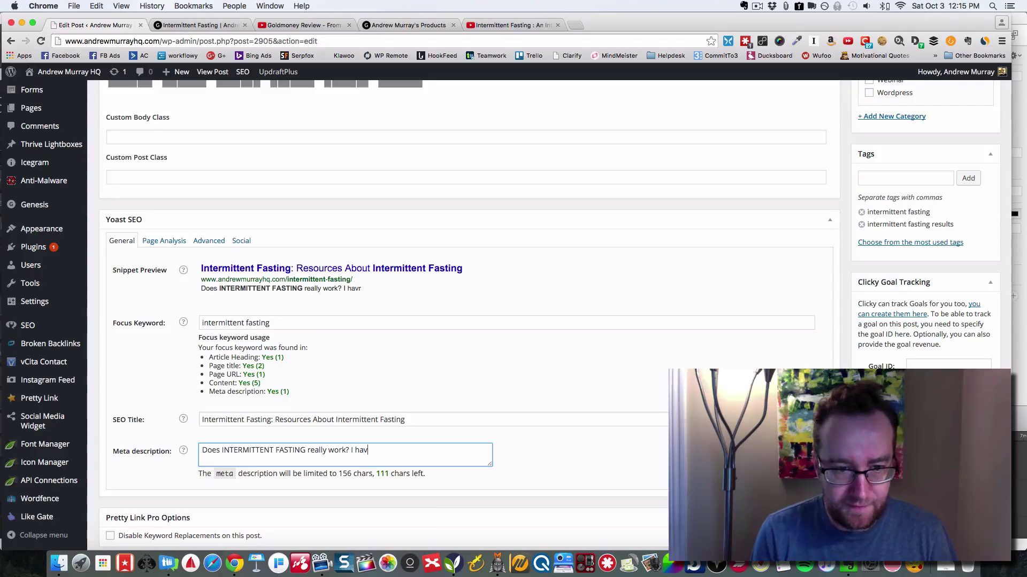
text(r e to admit, I')
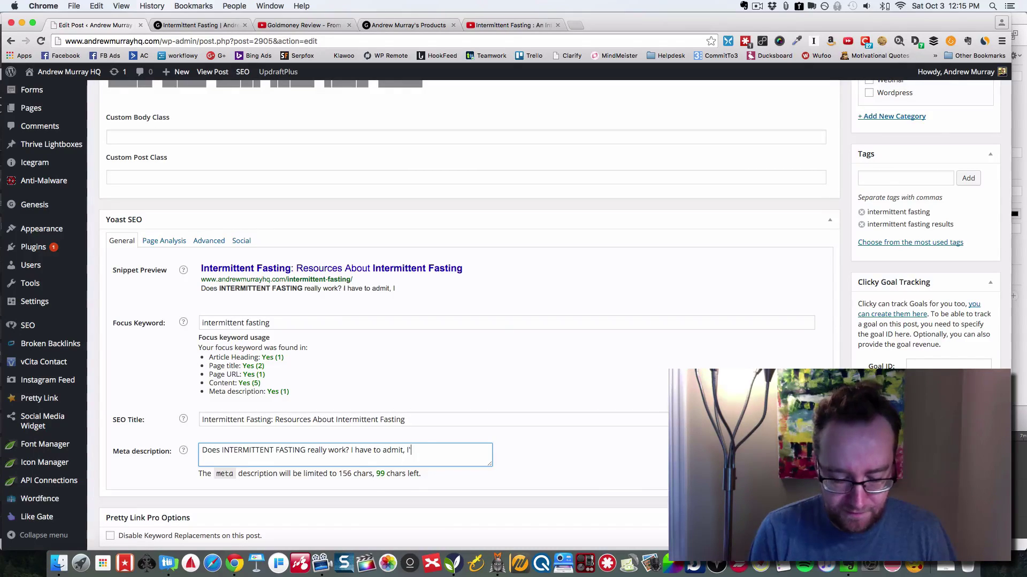
text(ve been impresse)
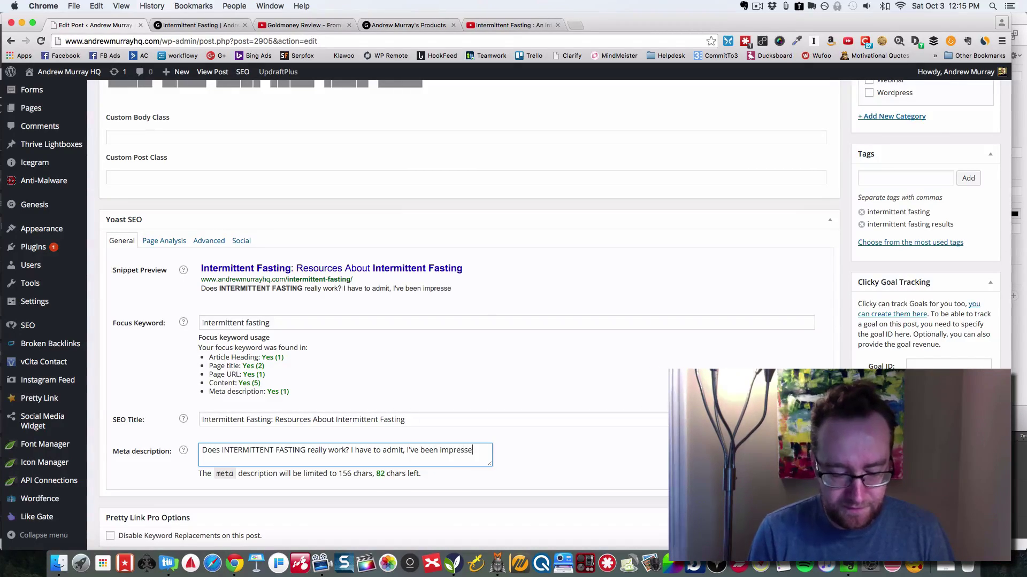
text(d with the r)
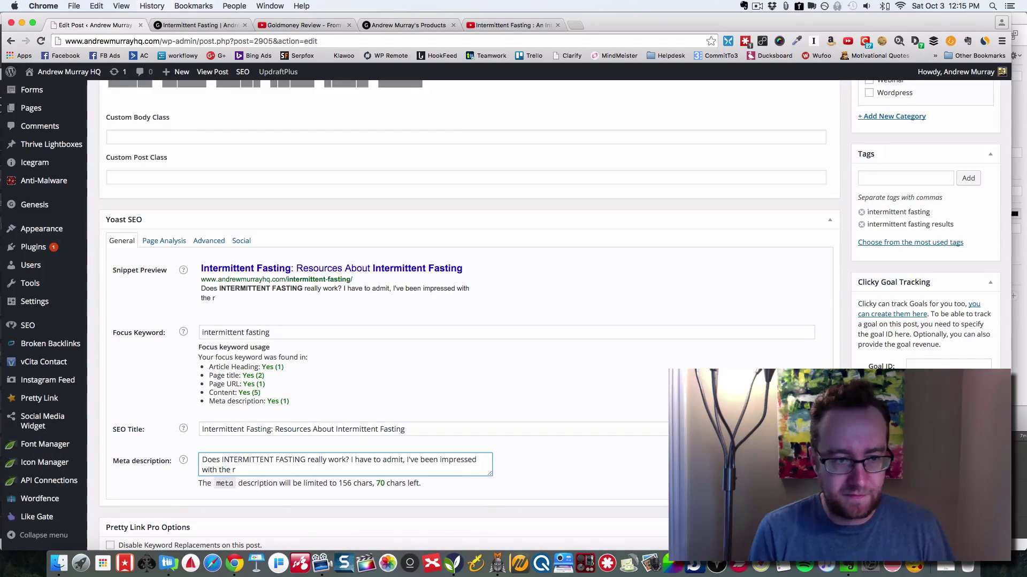
text(sults of )
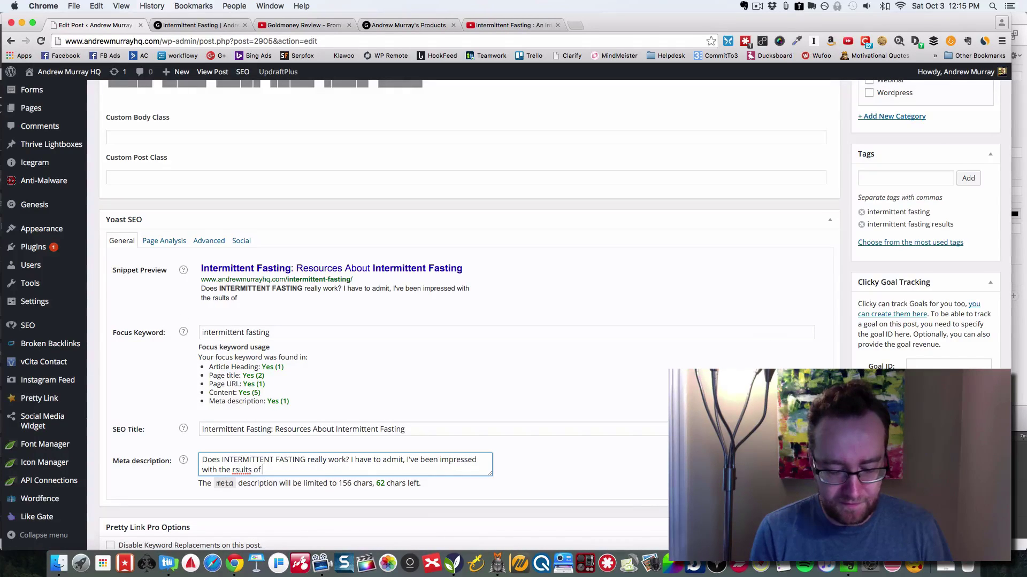
text(Intermittent )
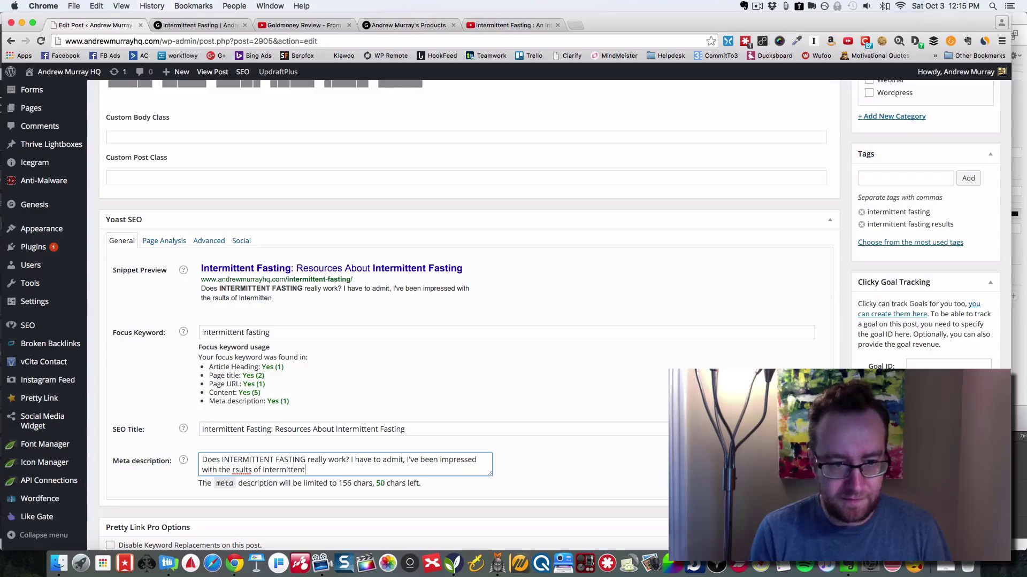
text(Fasting and)
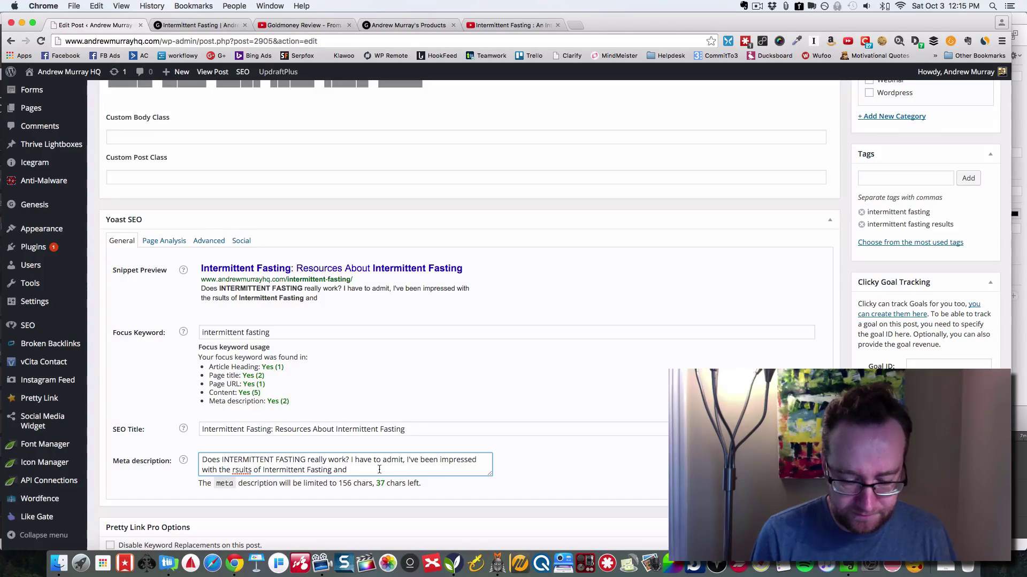
Step: Extend the end of the meta description with "I have compiled some resources for you"
text( I have)
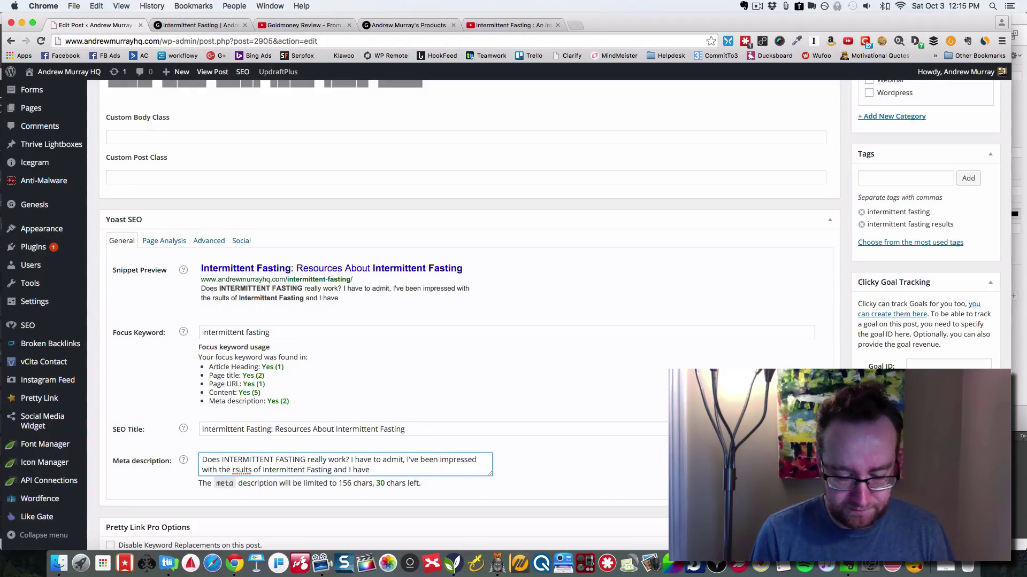
text( compiled seom)
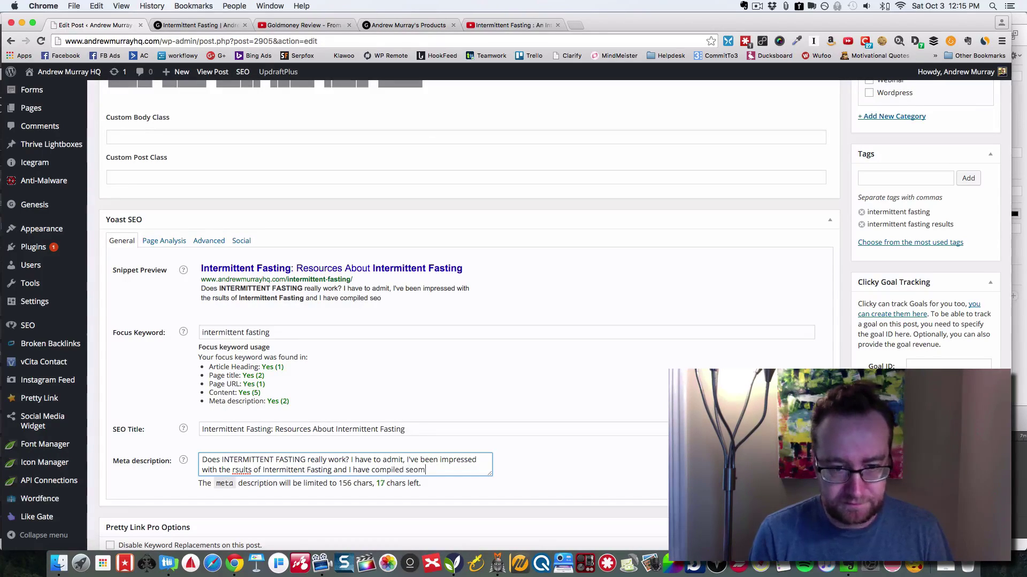
key(BackSpace)
key(BackSpace)
key(BackSpace)
text(om)
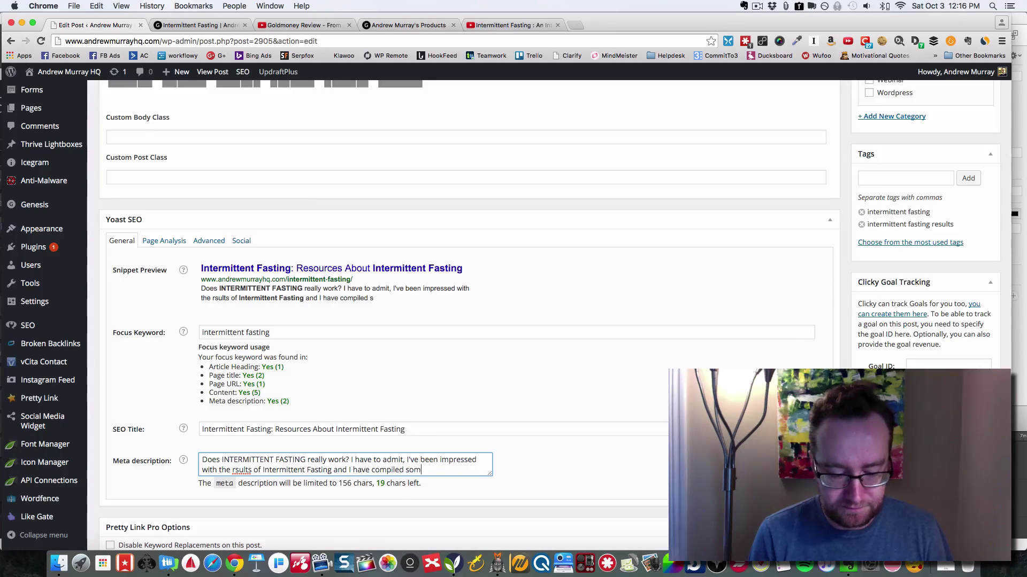
text(e resources)
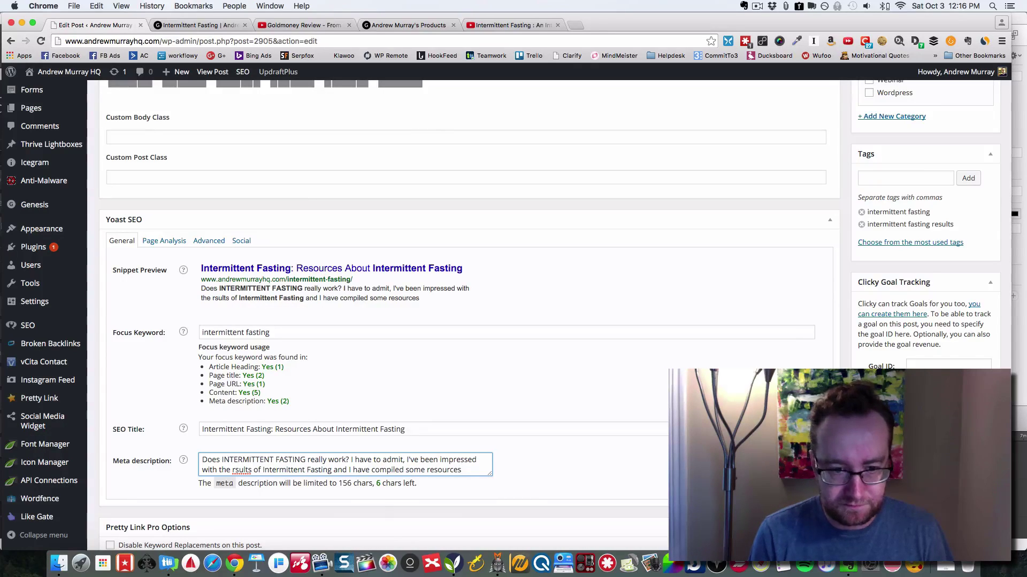
text( for you)
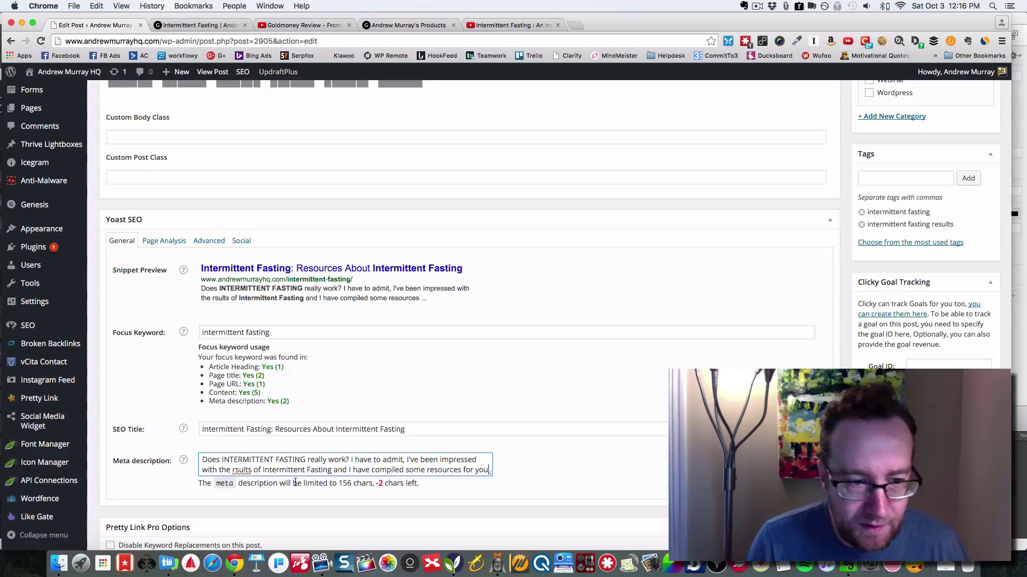
Step: Correct the spelling of "results" and remove the meta description's text after "Intermittent Fasting", ending the sentence there with a period
click(235, 471)
text(e)
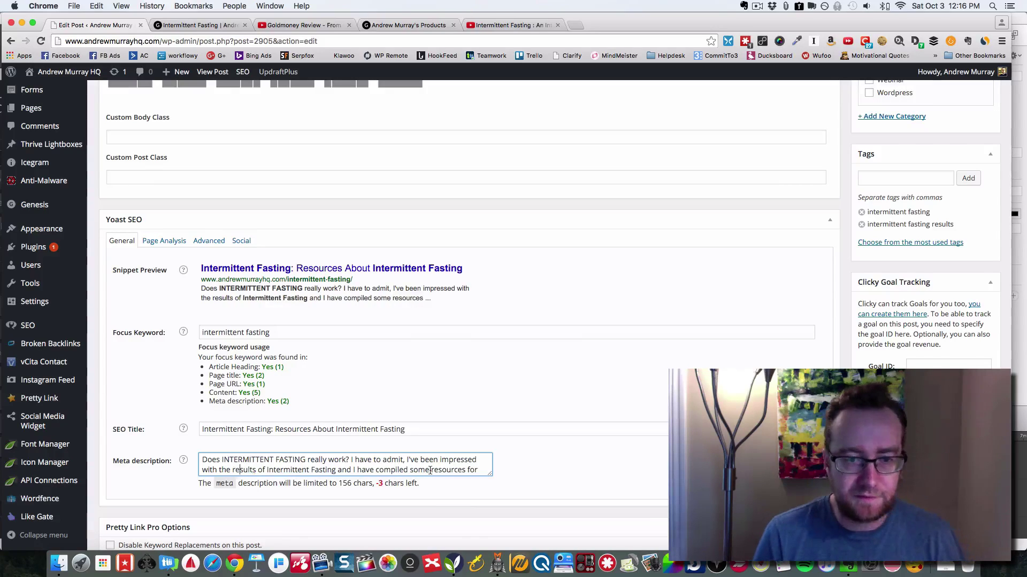
drag(488, 475, 319, 470)
click(480, 470)
key(BackSpace)
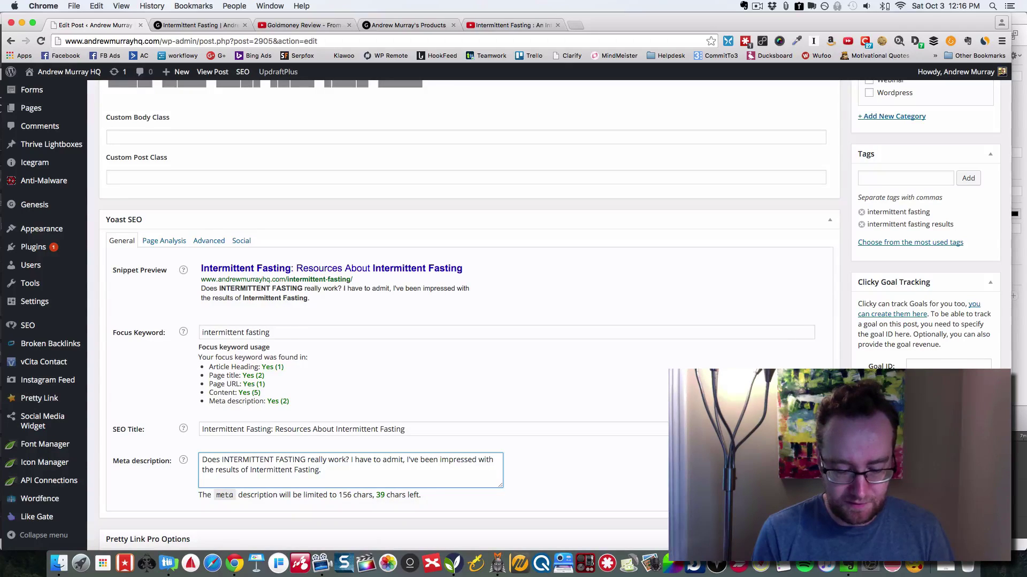
Step: Finish the meta description with the sentence "Grab these IntermittentFasting Videos." and check it in the snippet preview
text(Grab thes)
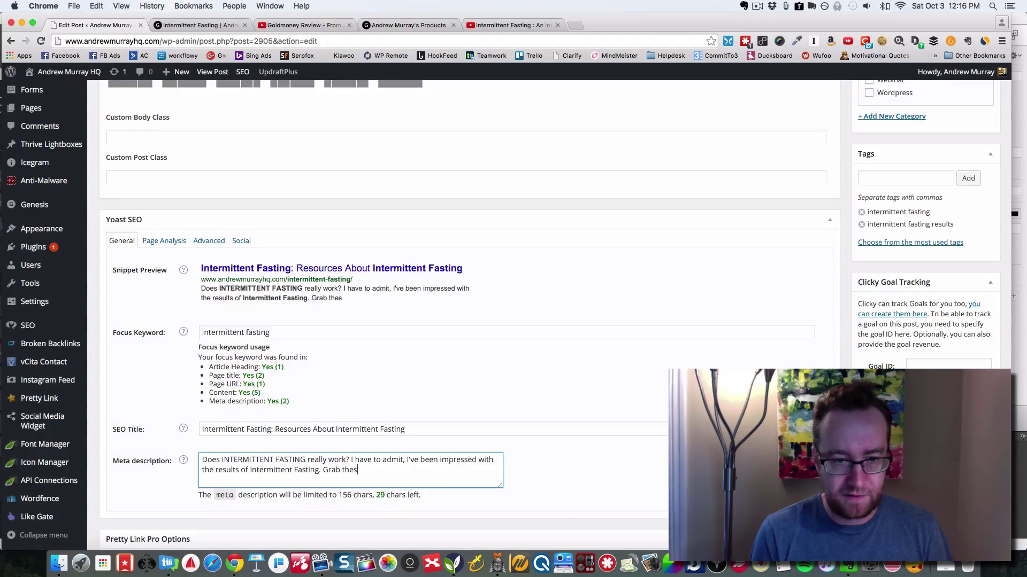
text(e I)
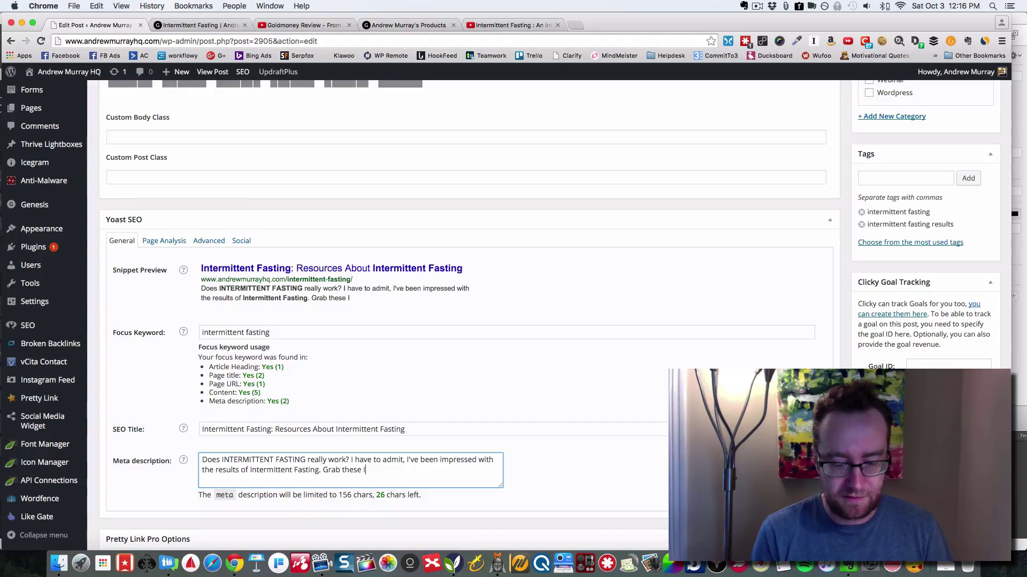
text(ntermittent)
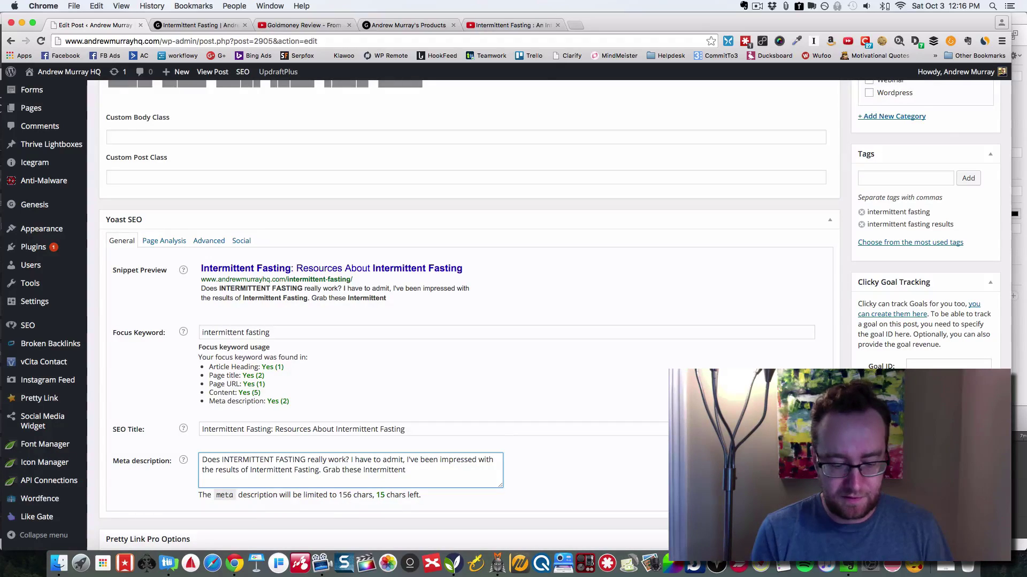
text(Fasting)
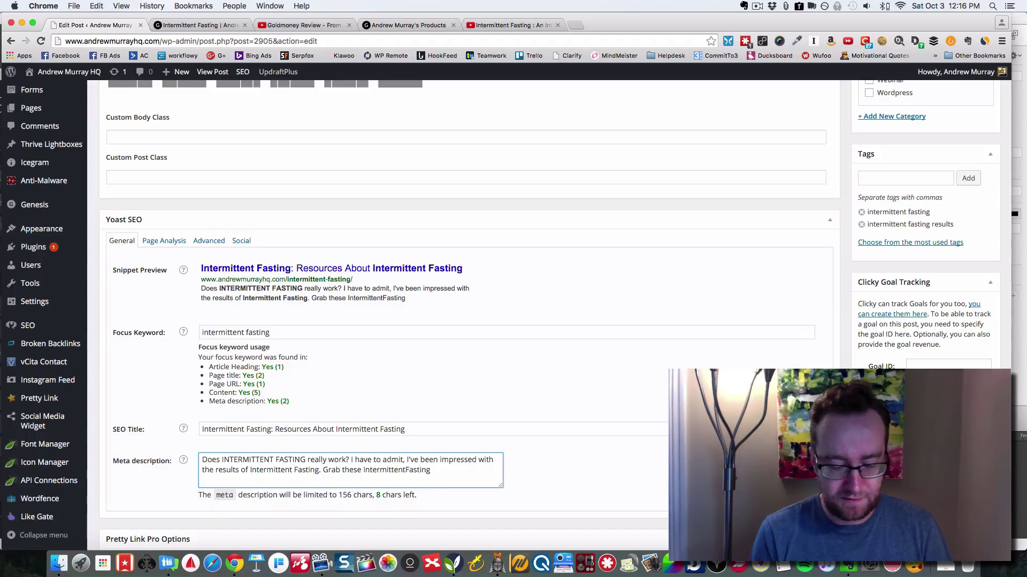
text( Videos.)
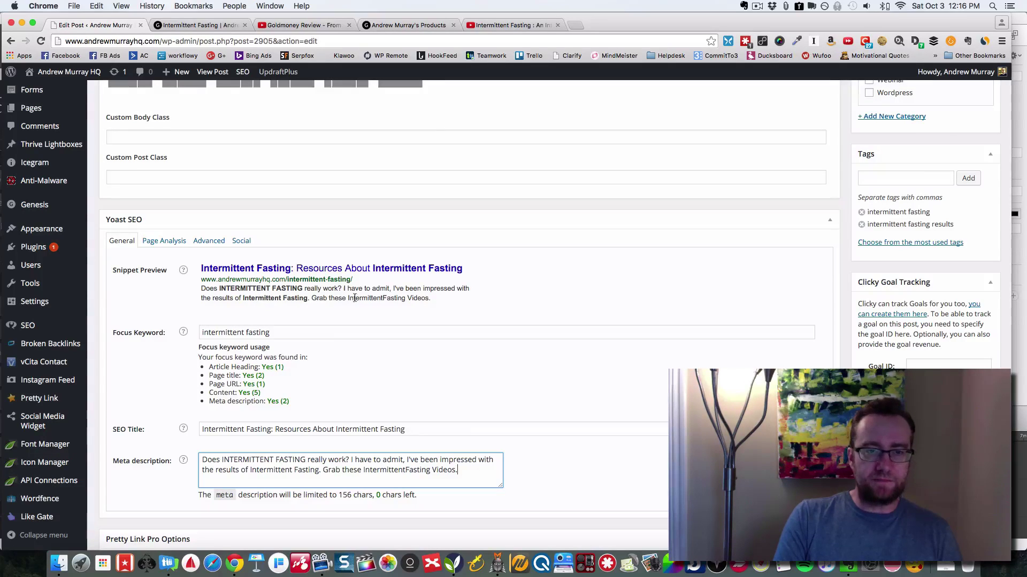
click(380, 299)
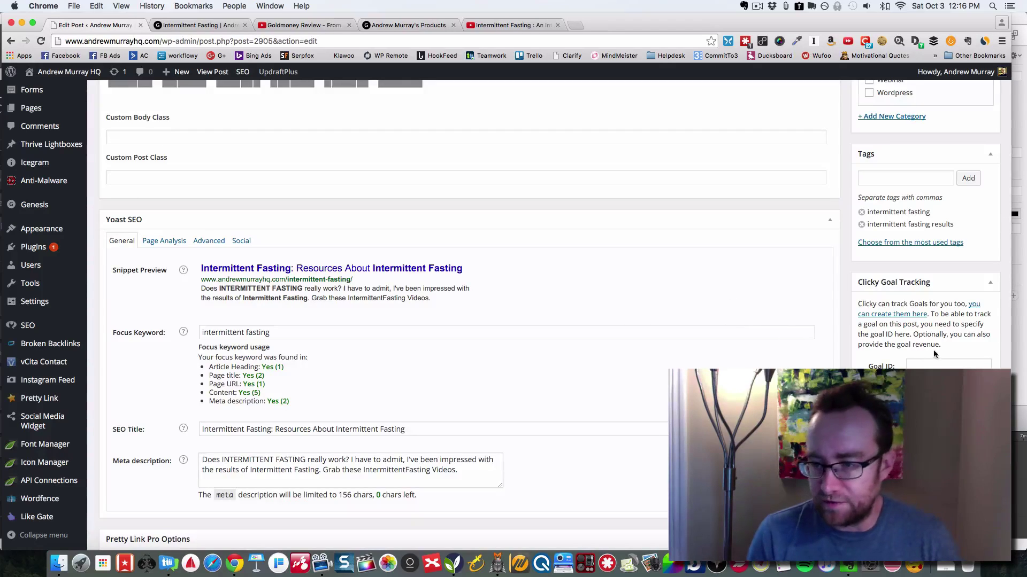
Step: Save the post as a draft with its SEO settings
scroll(933, 351, down, 4)
scroll(934, 352, up, 6)
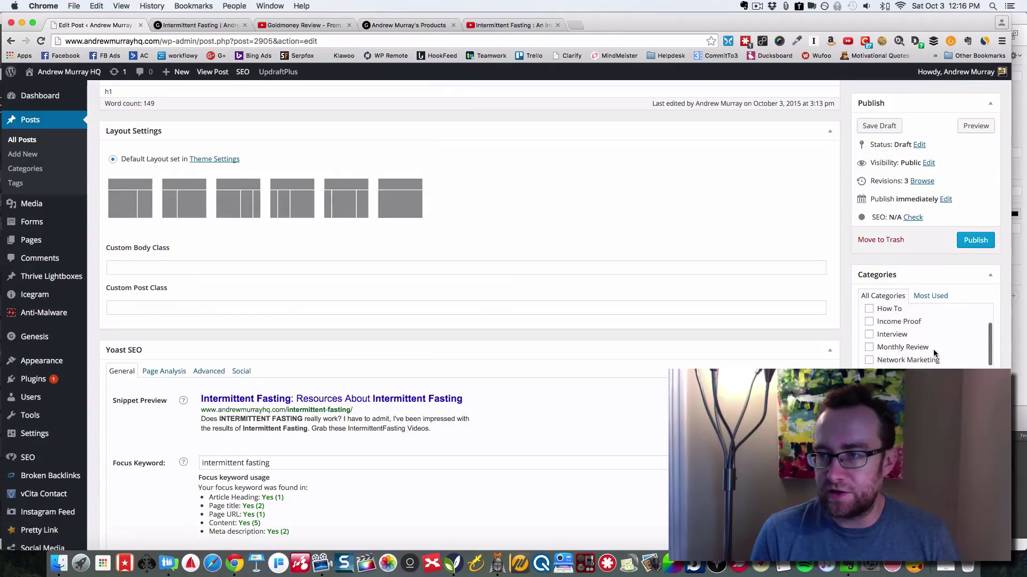
click(867, 126)
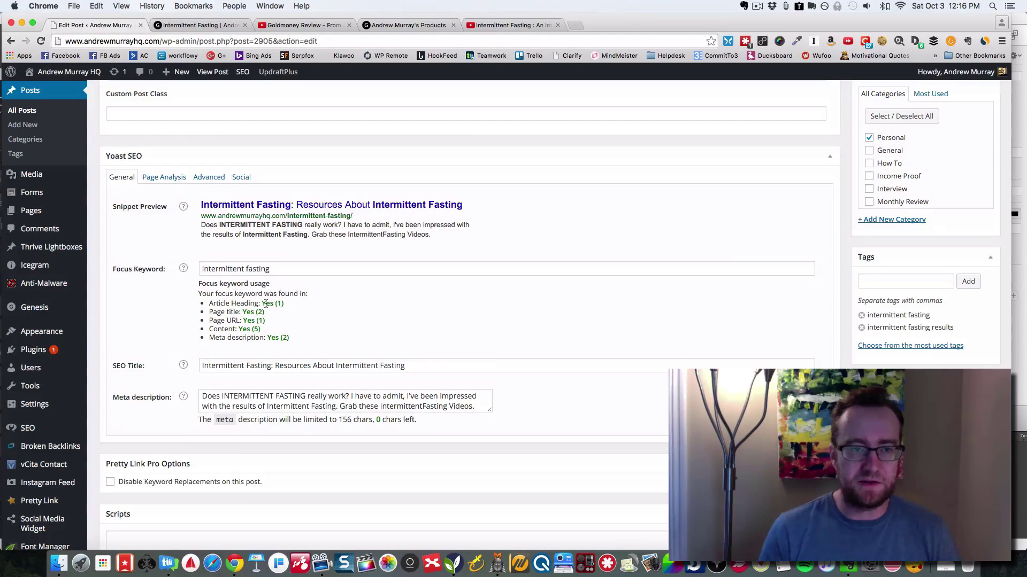
Step: Review the post's Yoast page analysis, focusing on the items about word count, images and readability
click(170, 178)
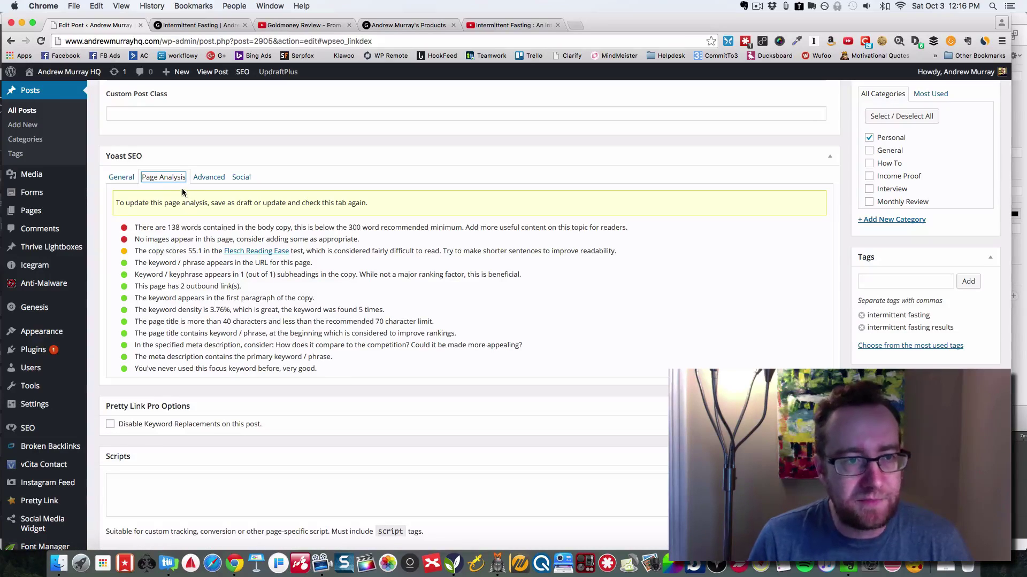
drag(167, 228, 391, 228)
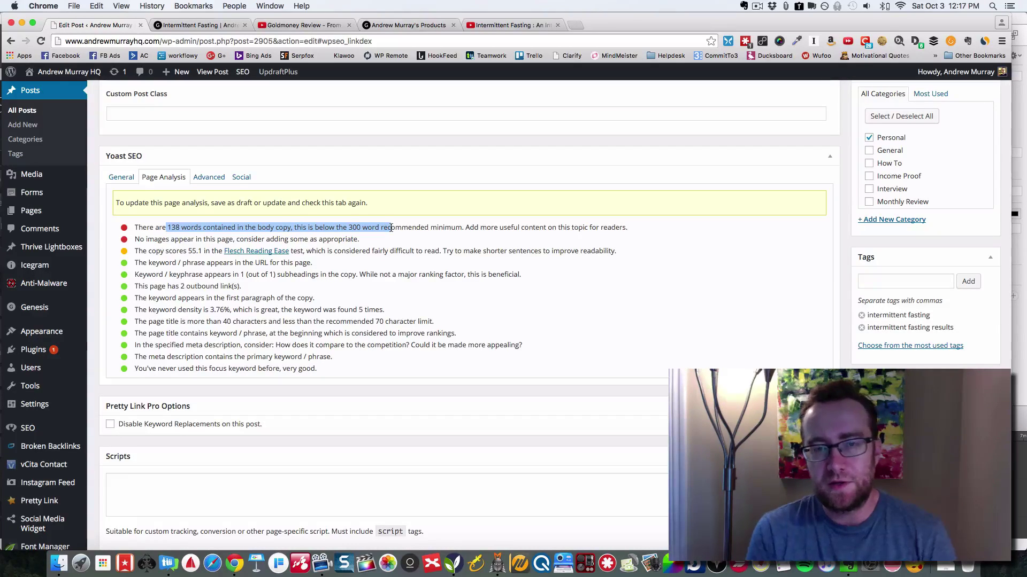
click(231, 226)
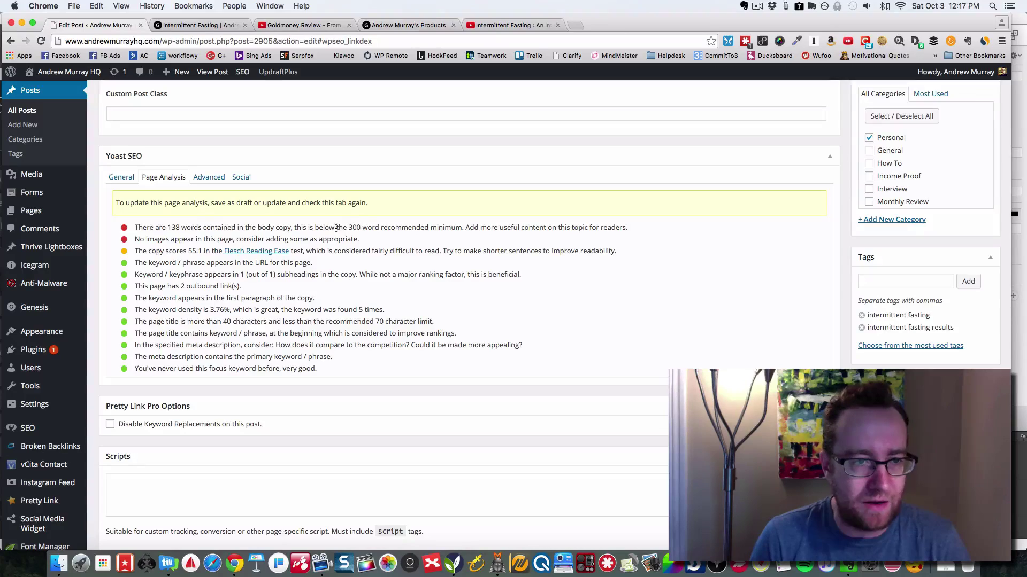
drag(150, 251, 192, 251)
click(190, 250)
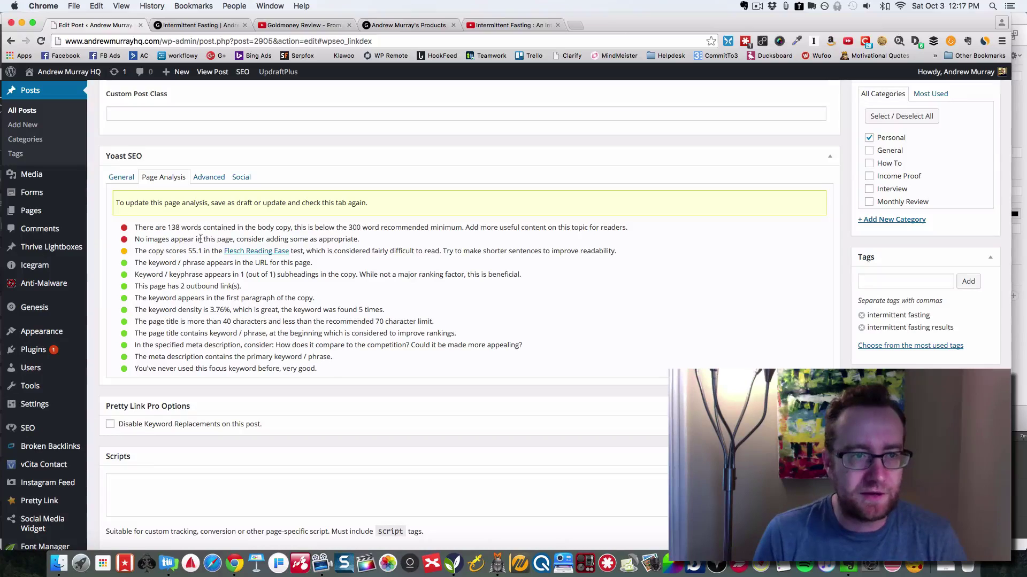
Step: Look over the post's advanced robots settings and its Facebook and Twitter sharing fields, returning to the Yoast page analysis
click(216, 178)
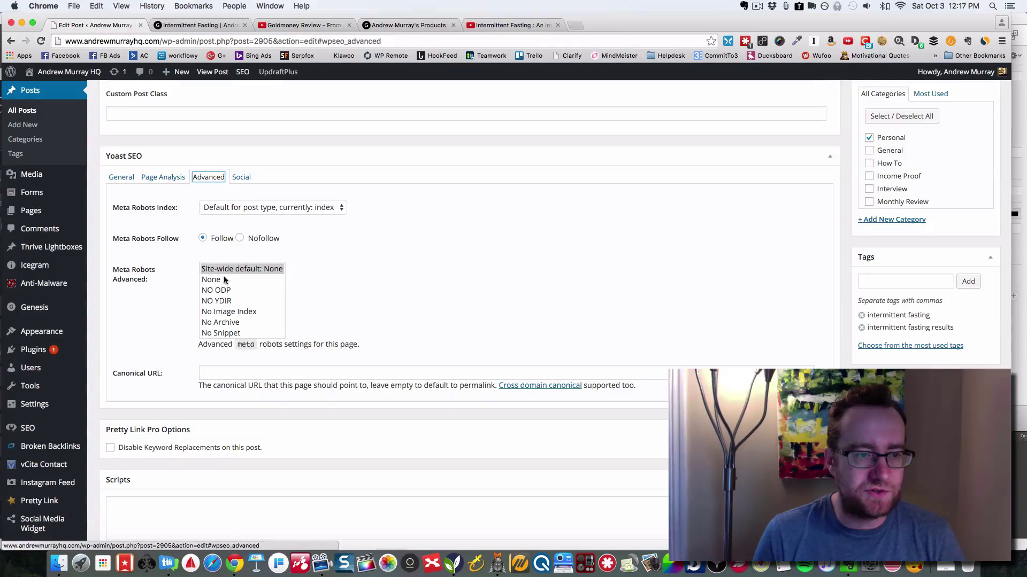
scroll(228, 257, down, 1)
click(241, 170)
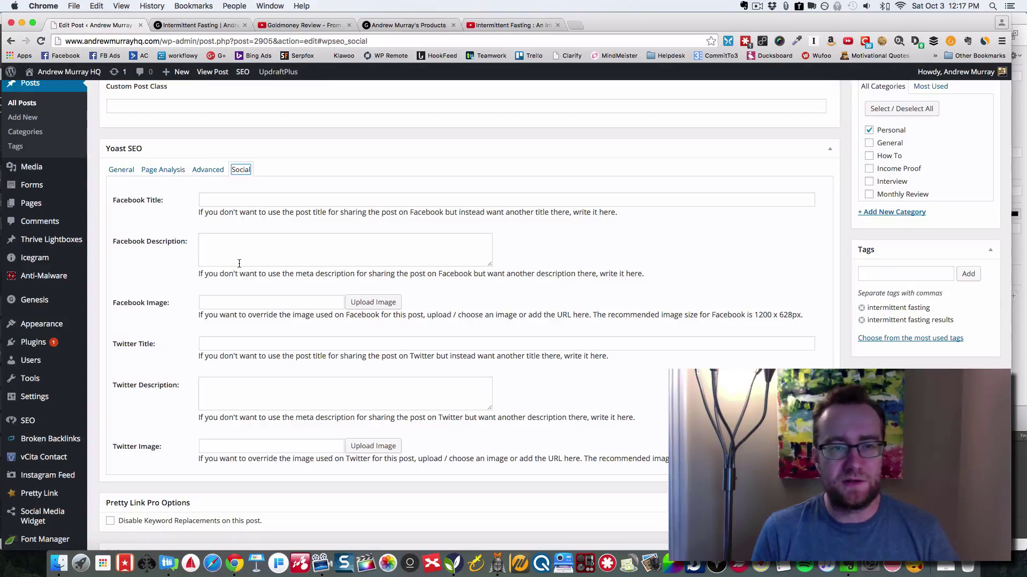
scroll(239, 263, down, 1)
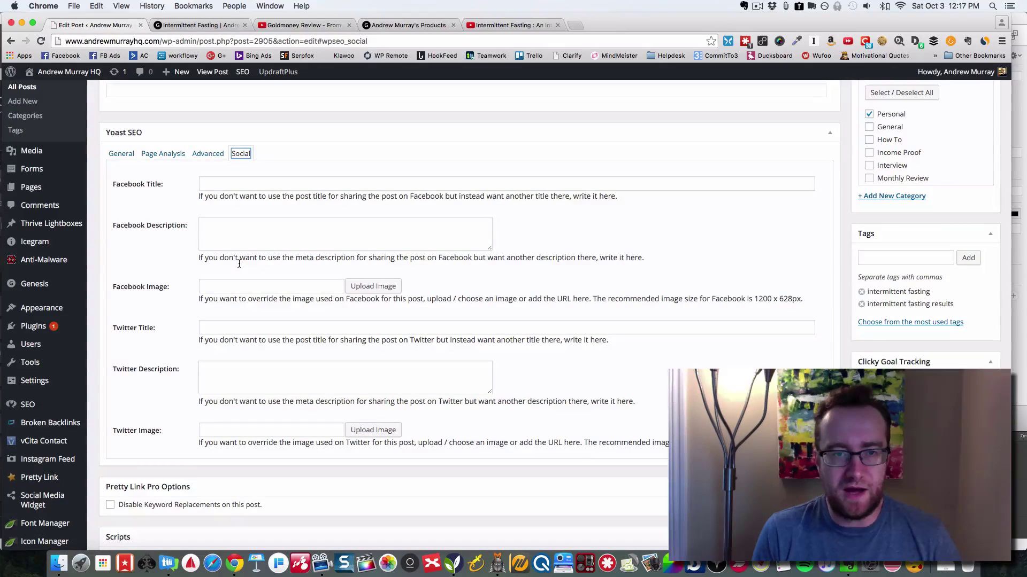
scroll(239, 263, down, 3)
scroll(239, 263, up, 6)
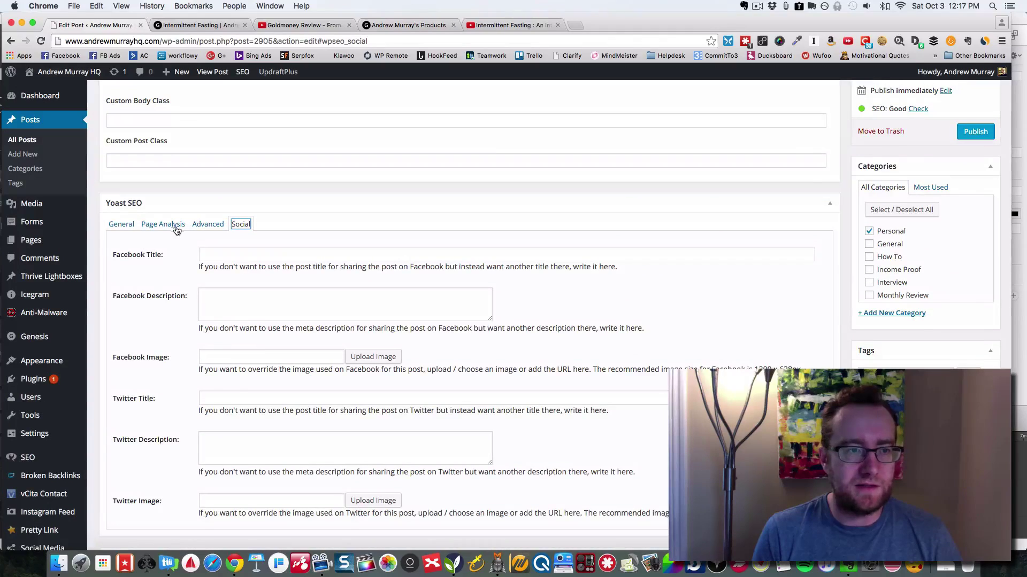
click(173, 226)
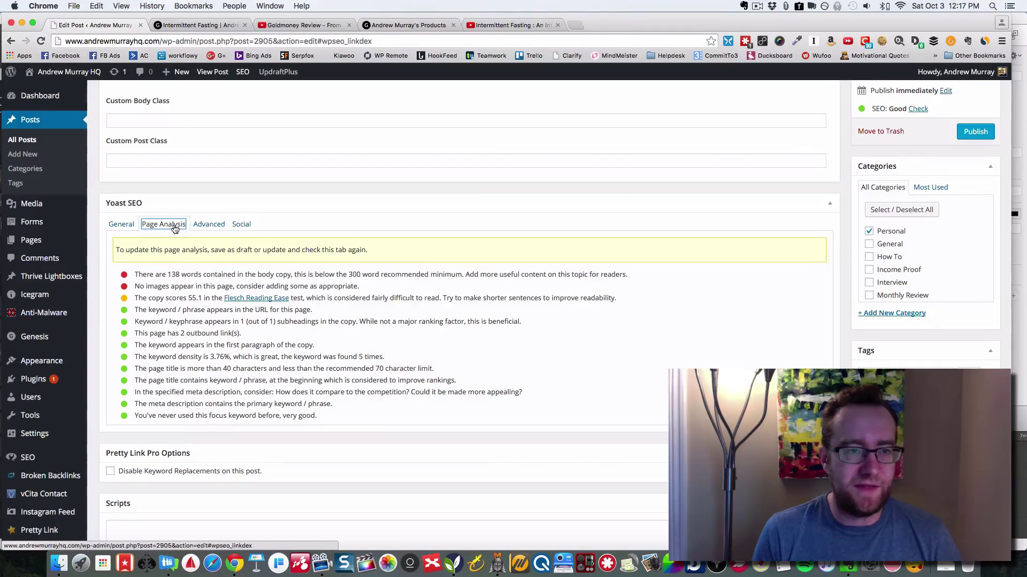
Step: Search Google Images for "intermittent fasting" in a new browser tab and browse for a before-and-after results picture
click(578, 23)
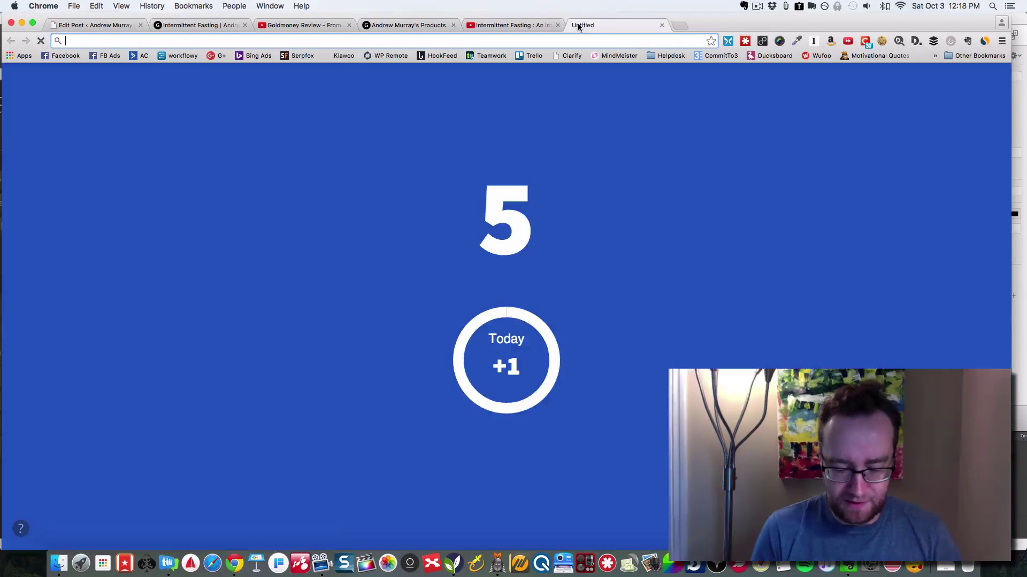
text(intermittent fasti)
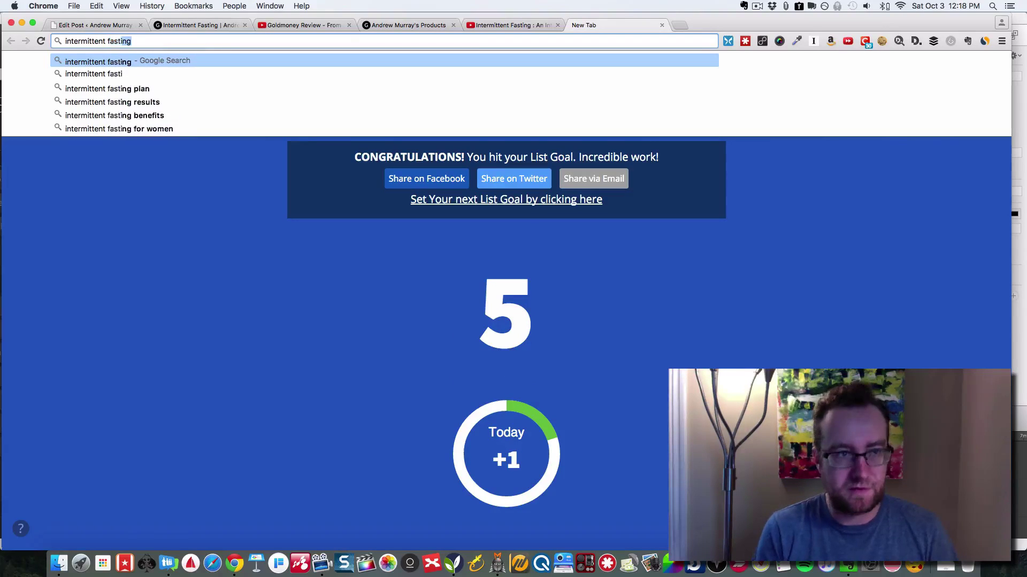
key(Return)
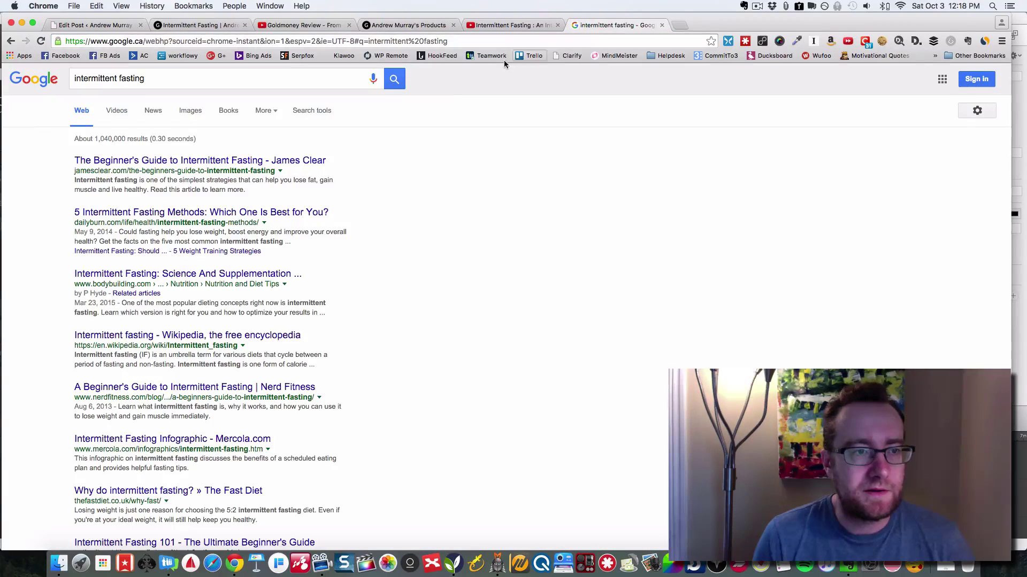
click(185, 110)
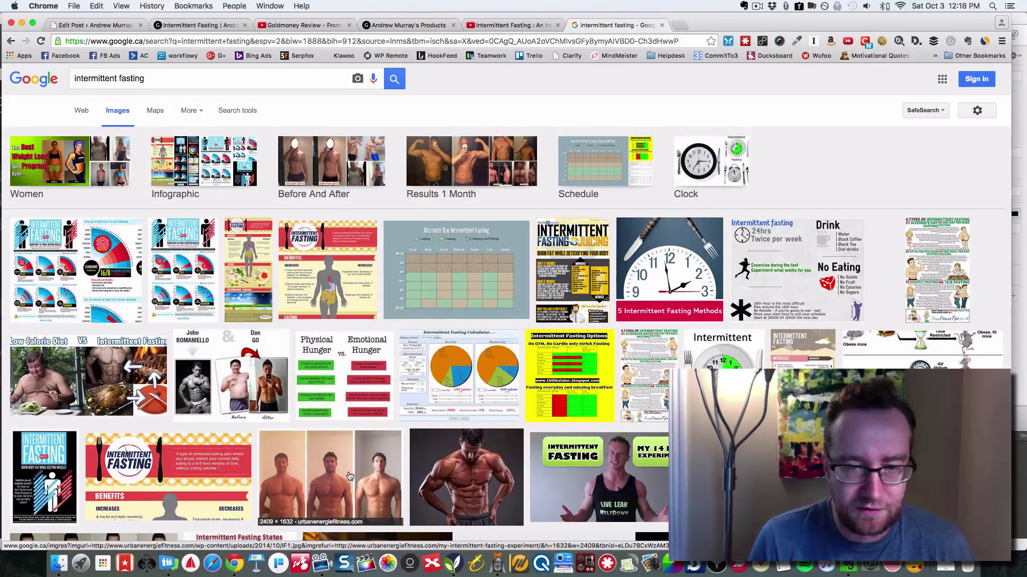
scroll(351, 476, down, 10)
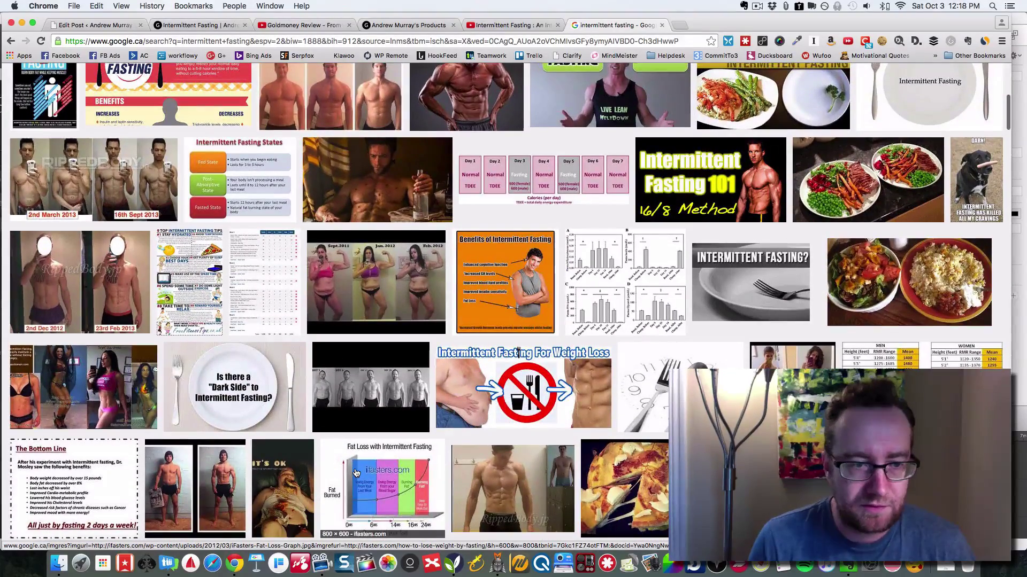
Step: Open the bodybuilding before-and-after photo at full size and save it to the Desktop as fd812c.jpg
click(196, 504)
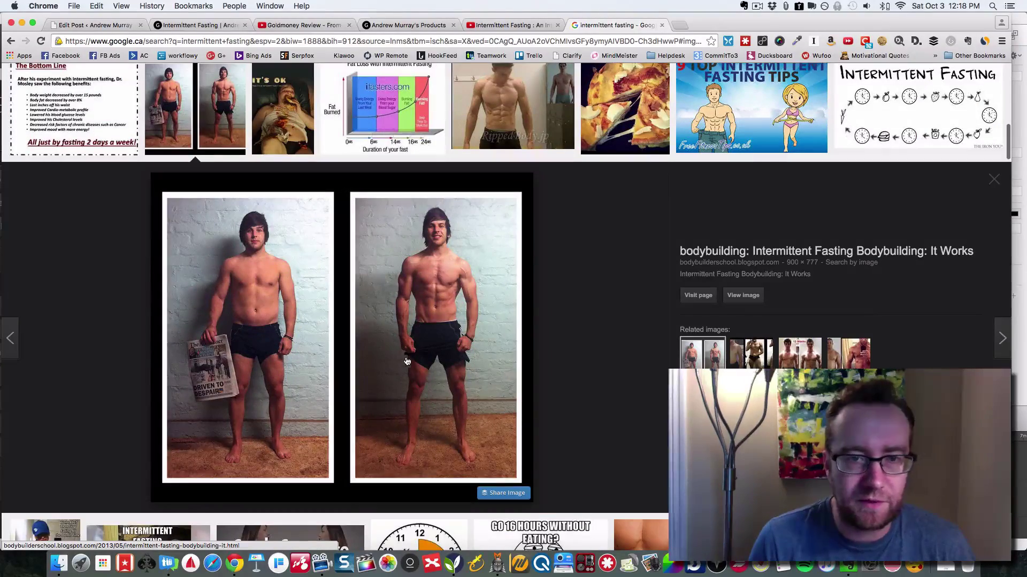
click(743, 296)
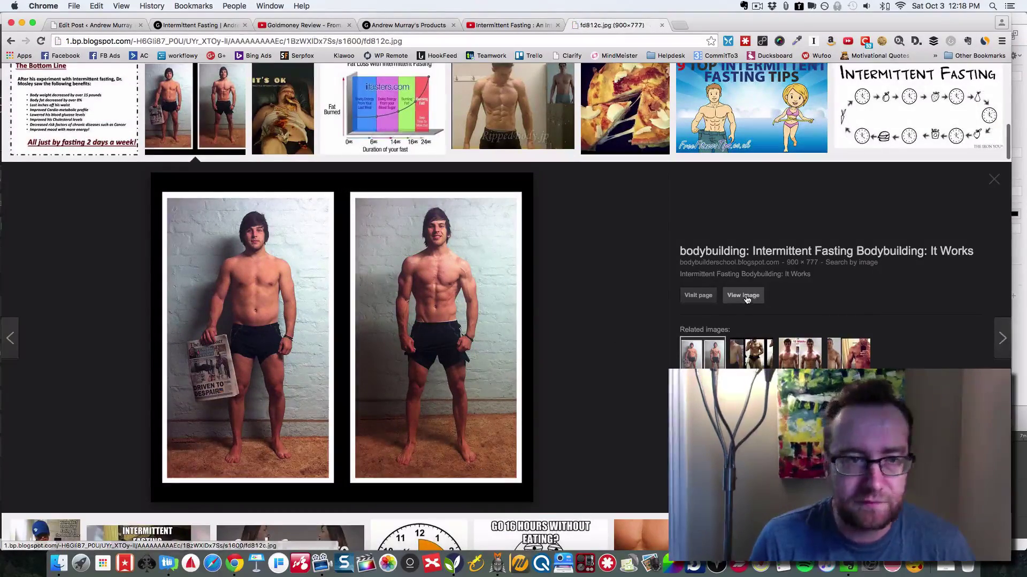
right_click(333, 287)
click(345, 295)
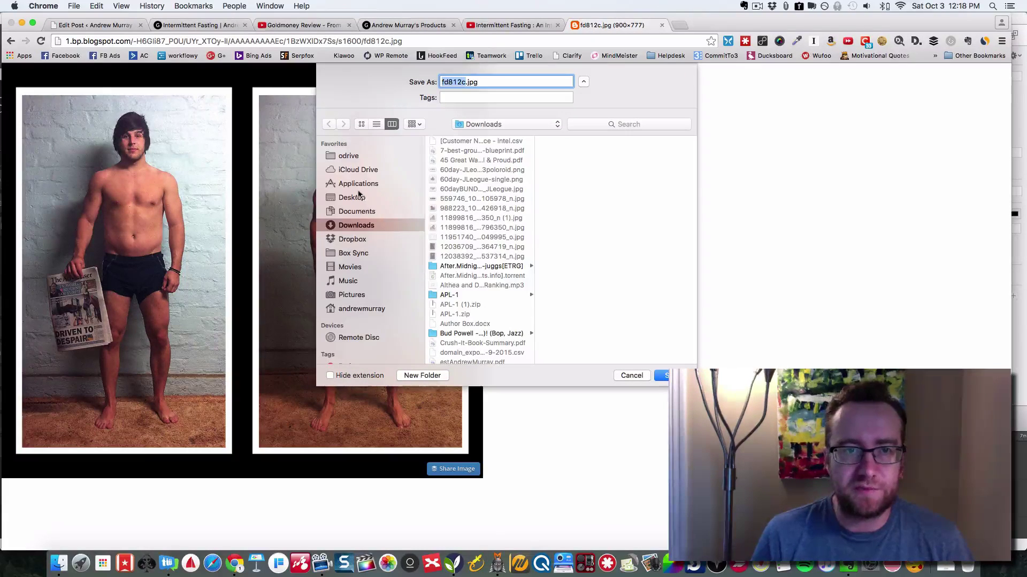
click(355, 197)
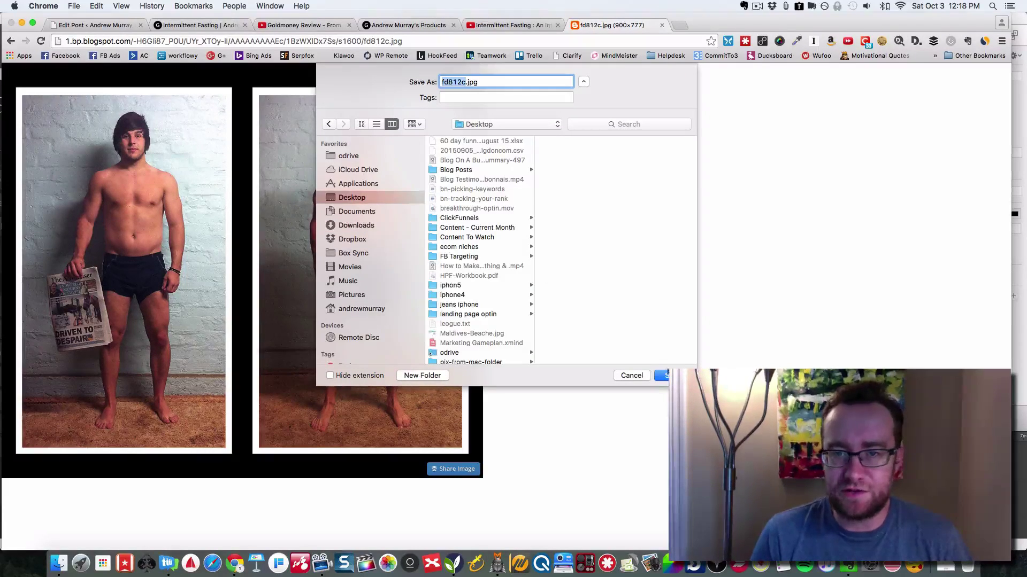
click(662, 375)
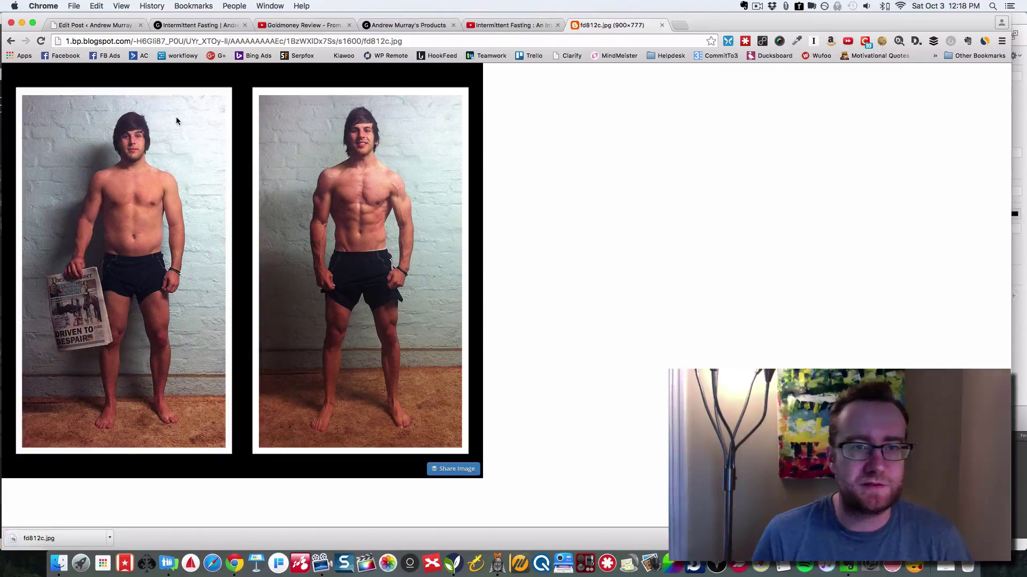
Step: Return to the Intermittent Fasting post's editing page and go to the gap between the Ted Talk video and the Mercola text
click(379, 29)
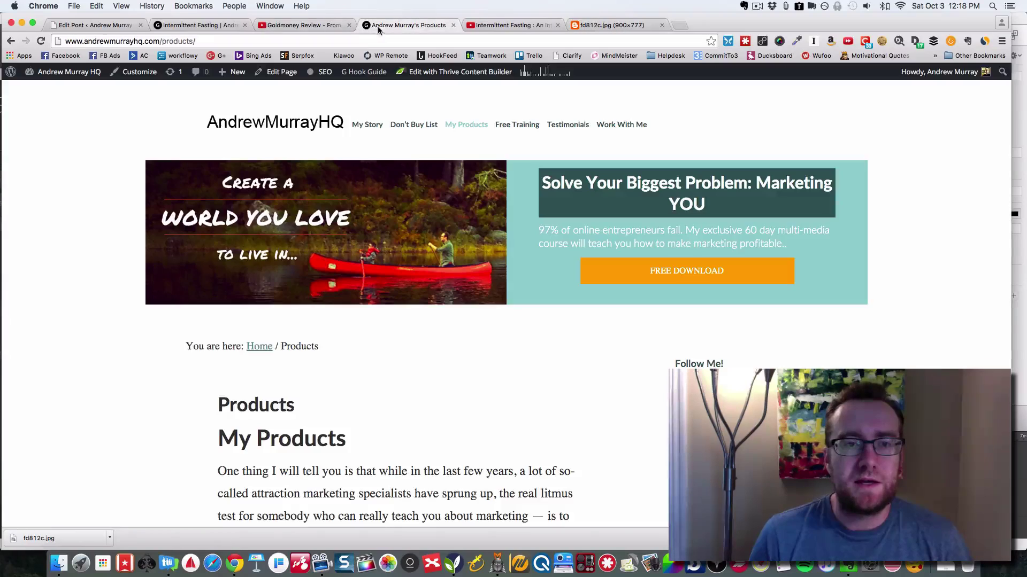
click(223, 26)
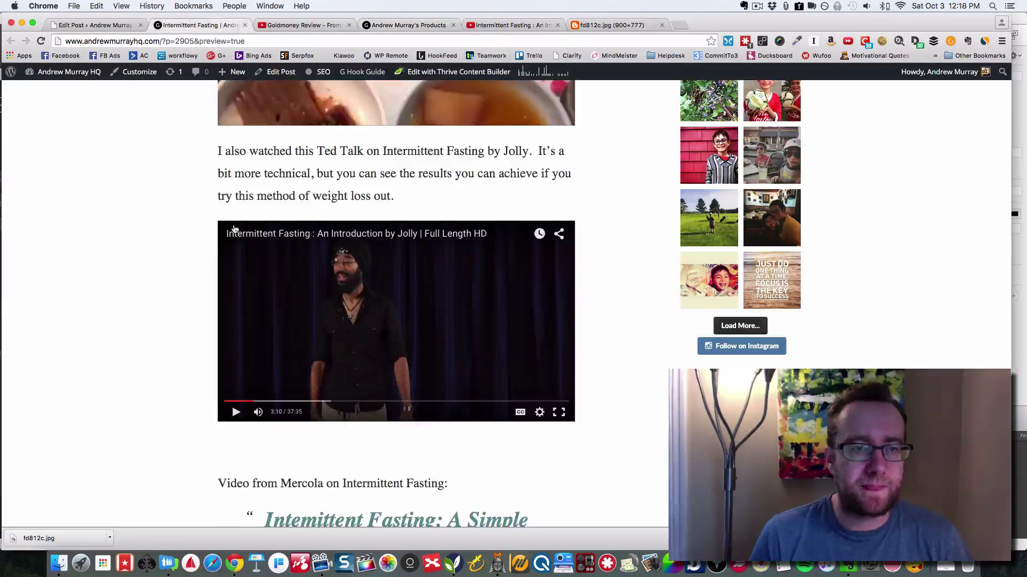
click(93, 24)
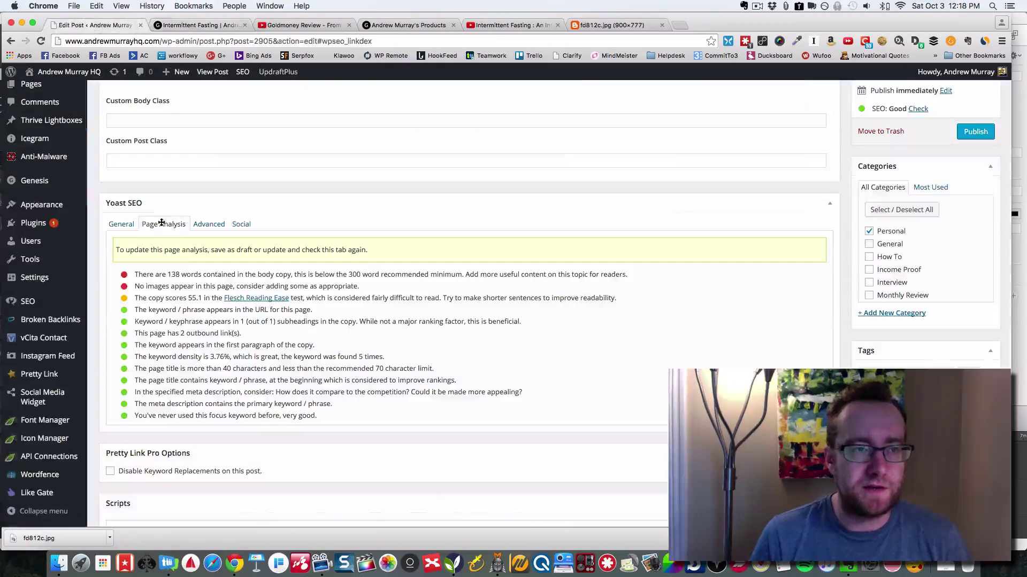
scroll(145, 214, up, 15)
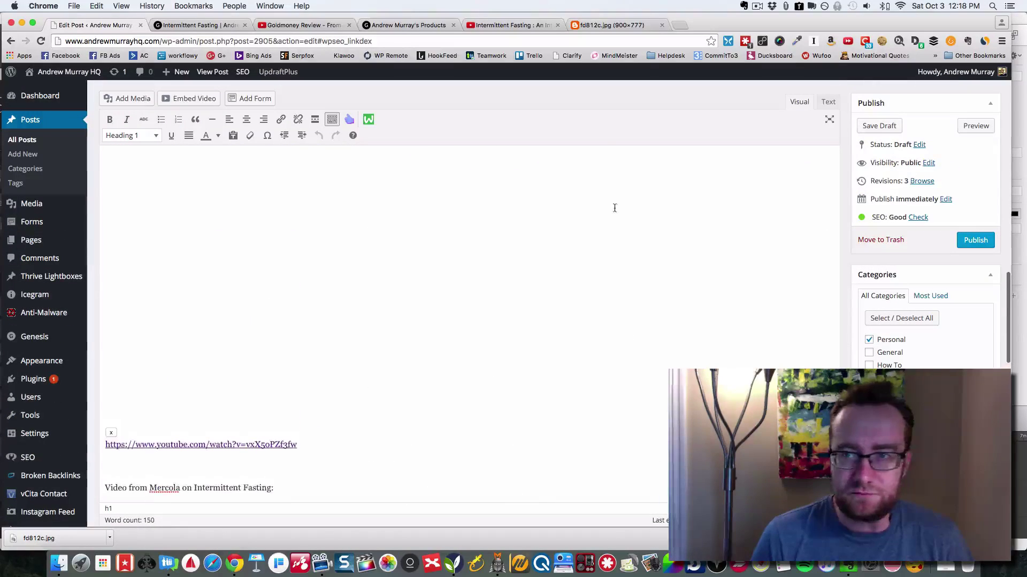
scroll(592, 209, up, 10)
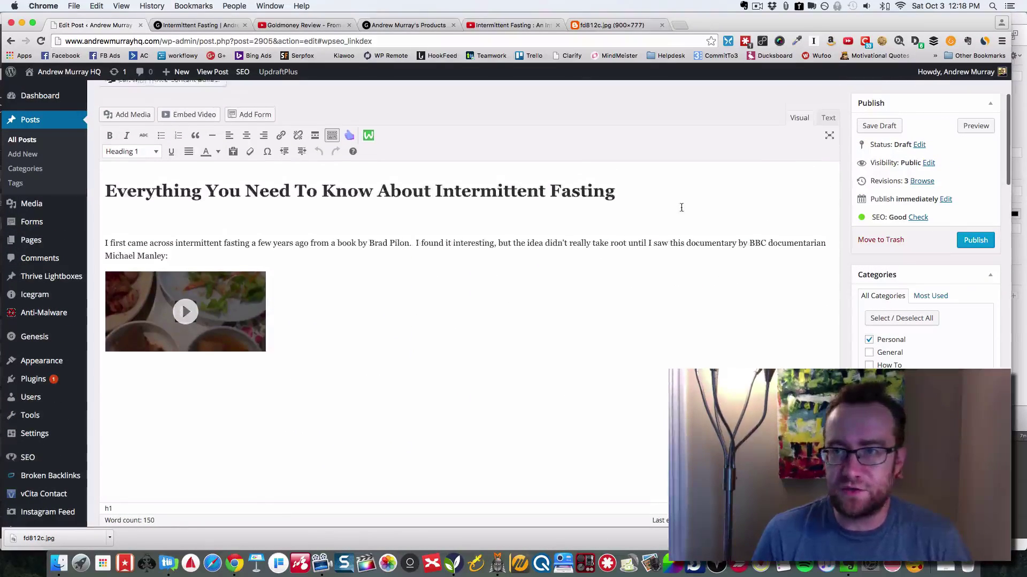
scroll(276, 254, down, 10)
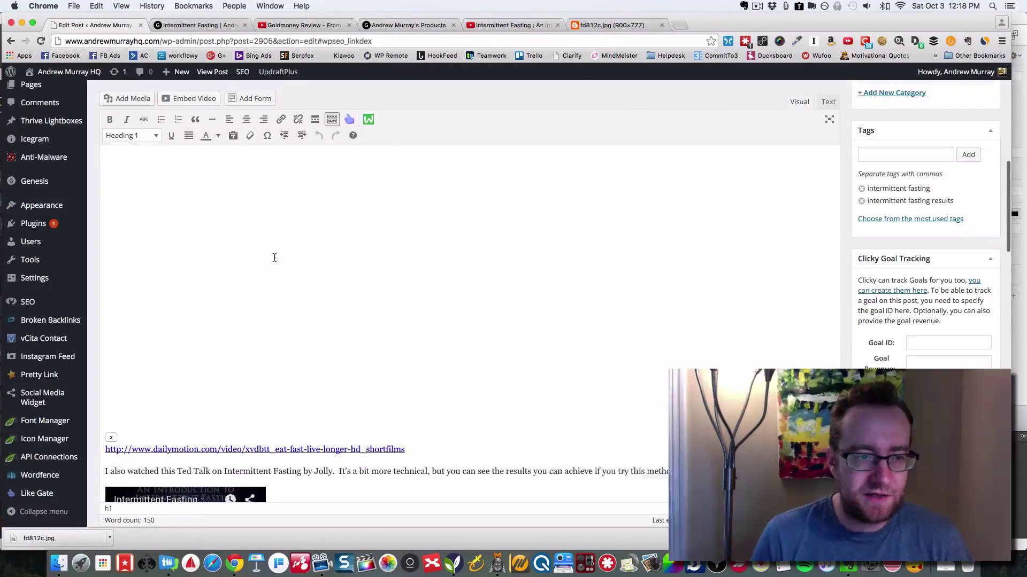
scroll(179, 401, down, 8)
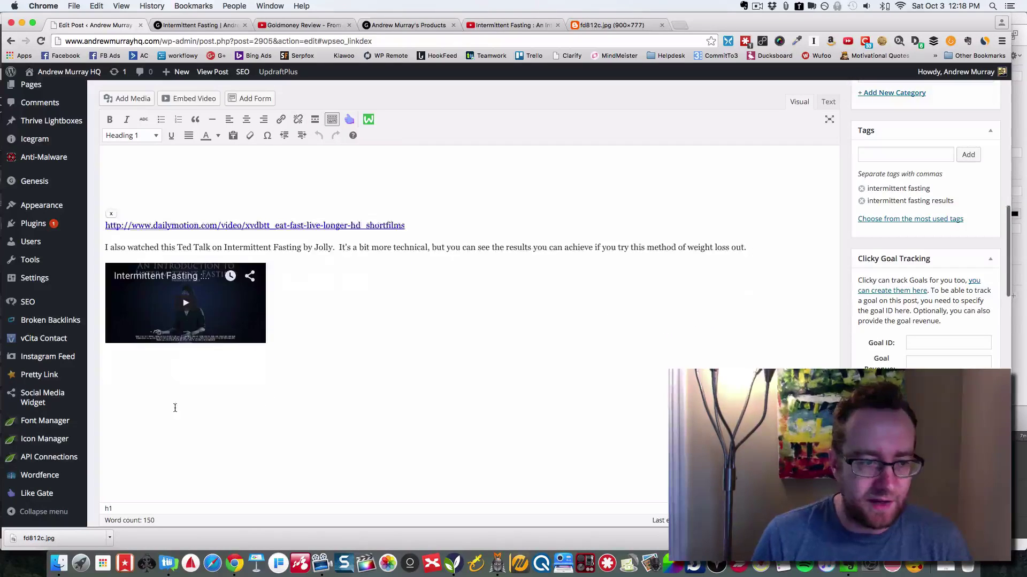
scroll(133, 416, down, 3)
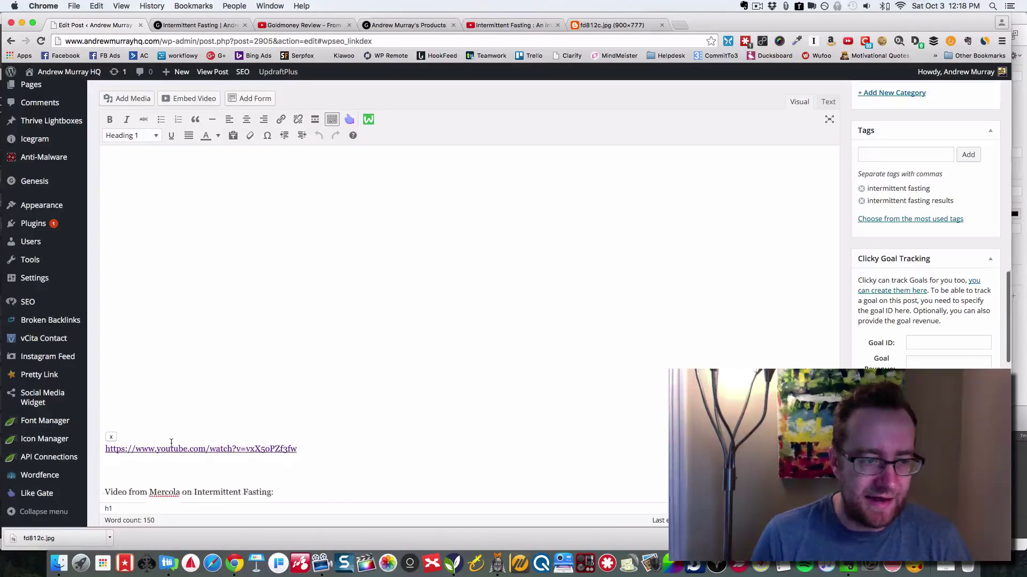
Step: Below the Ted Talk video, write "Here is an image of some of the results you can get if you try intermittent fasting. I found this online."
click(120, 419)
text(Here is an image)
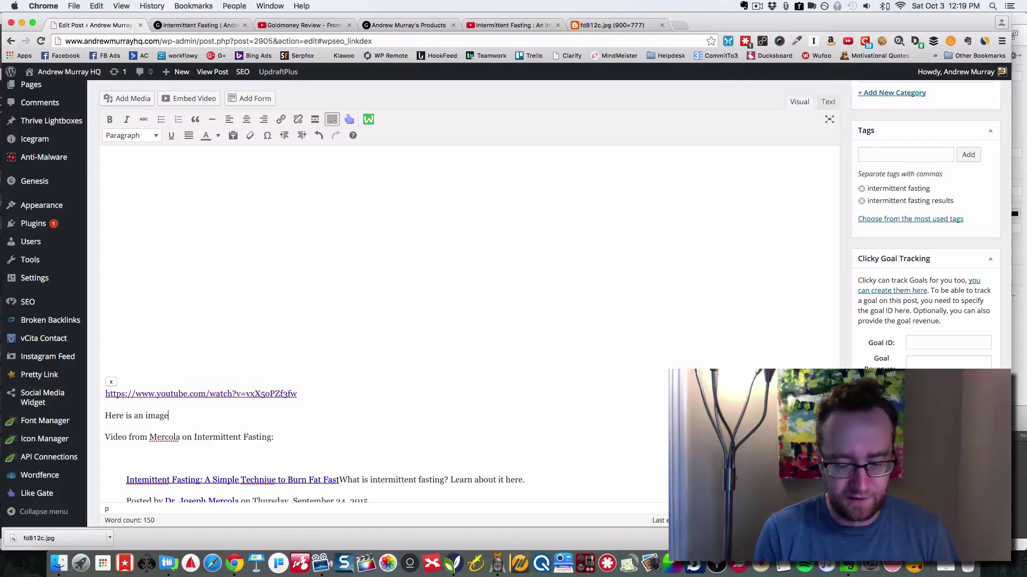
text( of some )
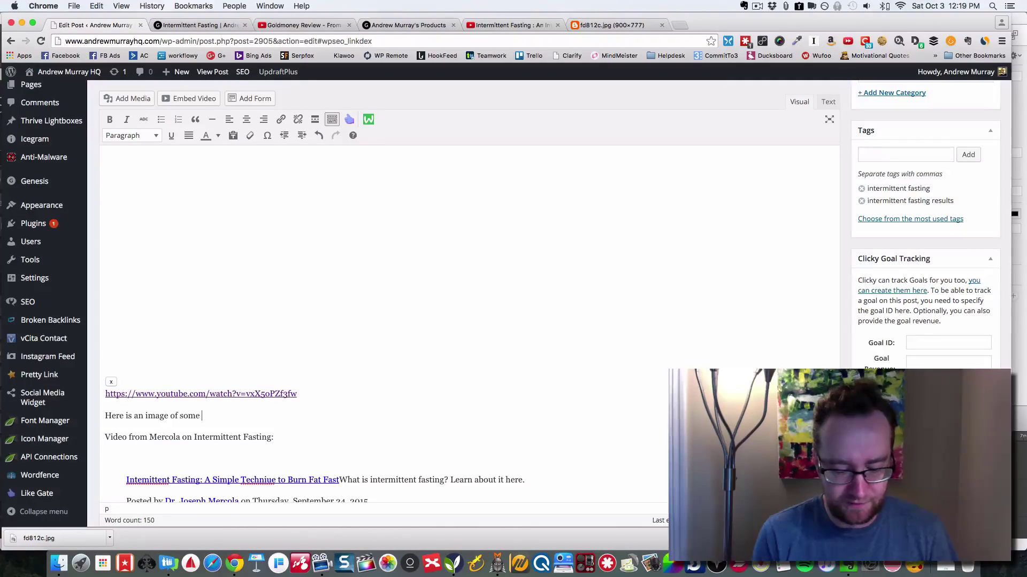
text(of the result)
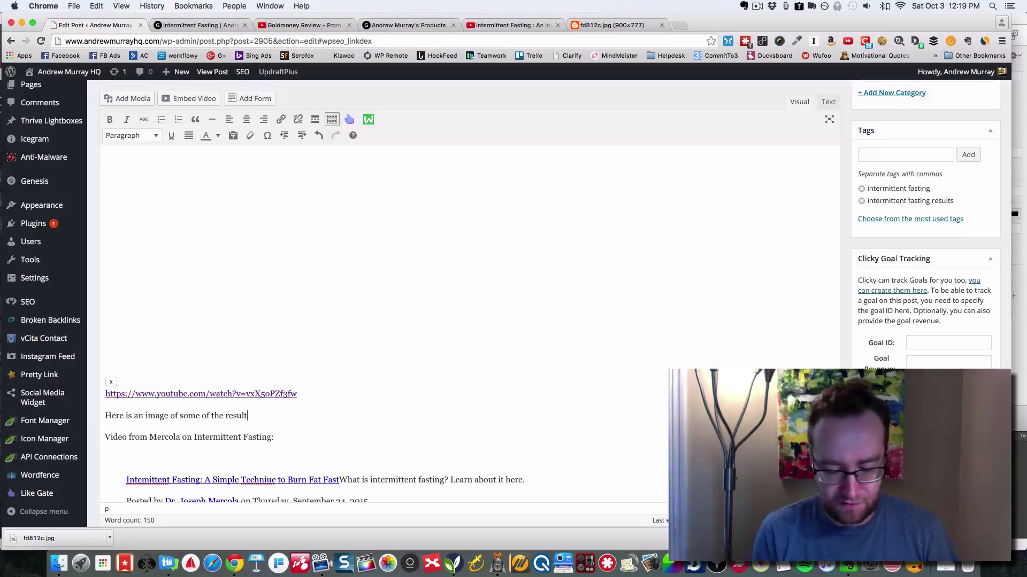
text(s you can get if you )
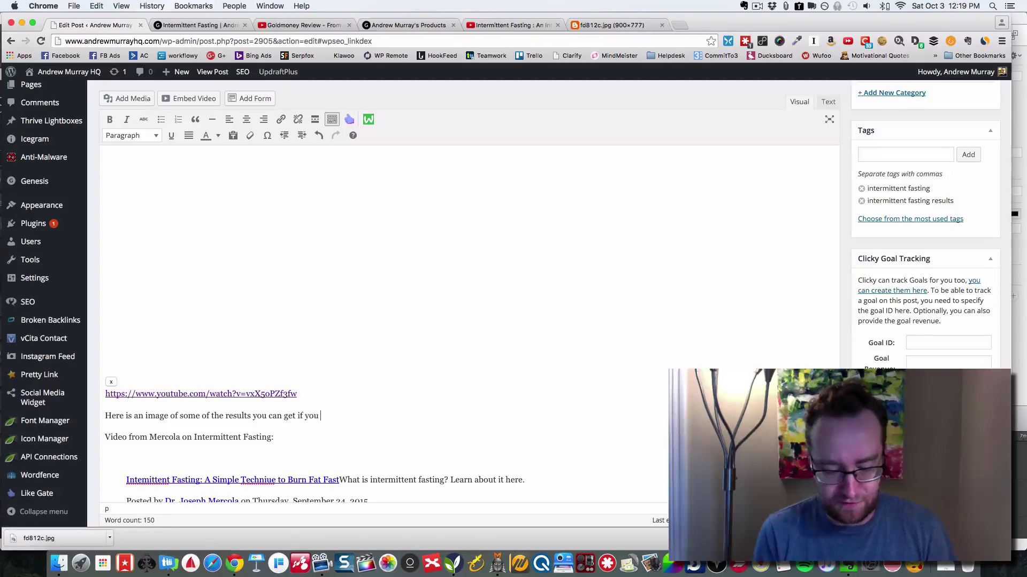
text(try)
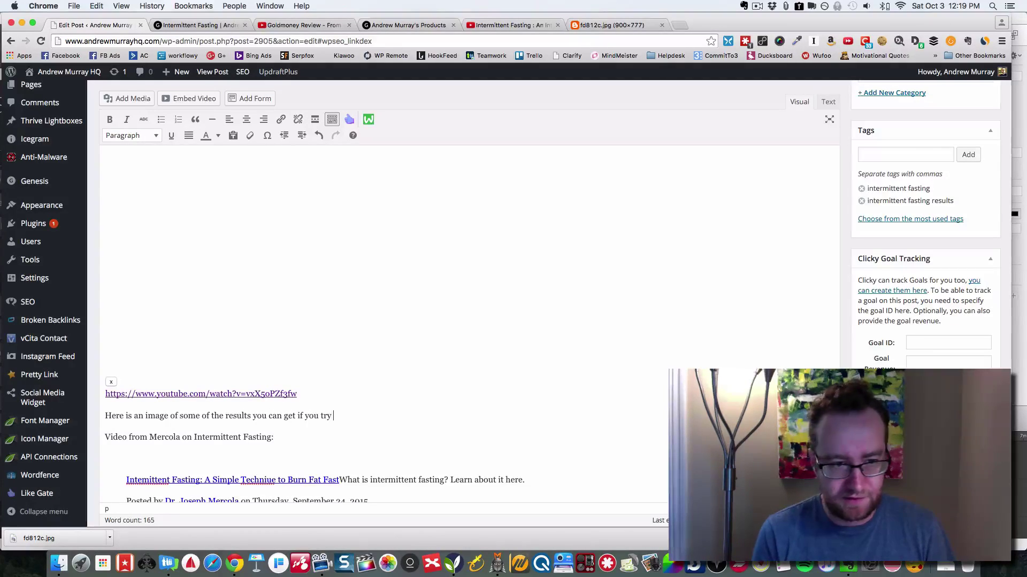
text( interm)
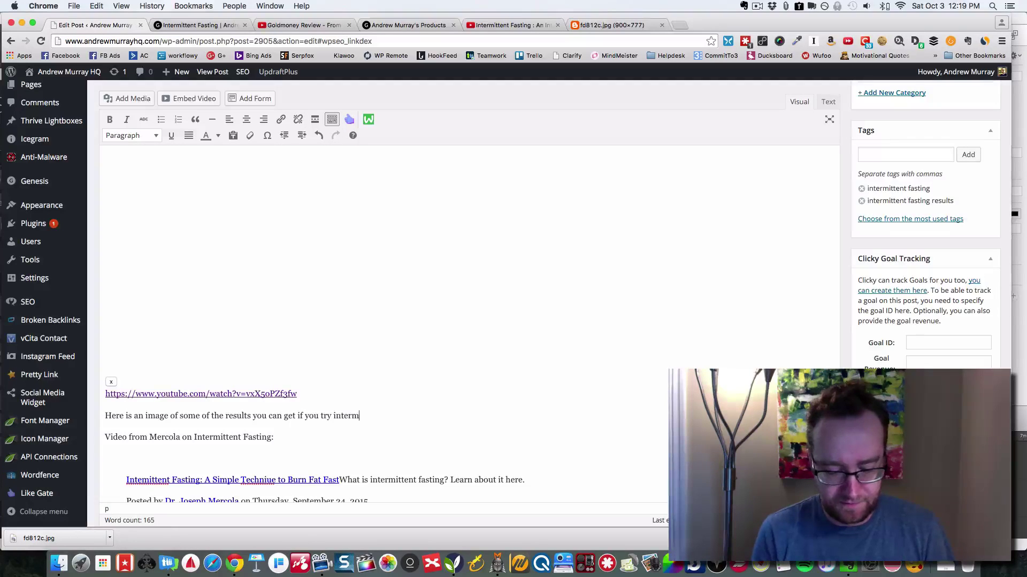
text(ittent fas)
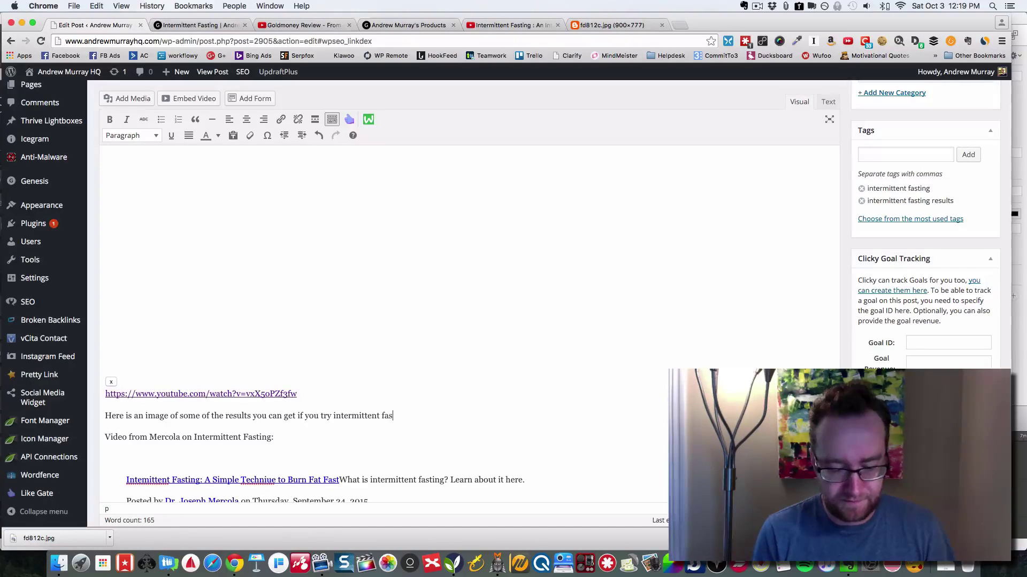
key(BackSpace)
key(BackSpace)
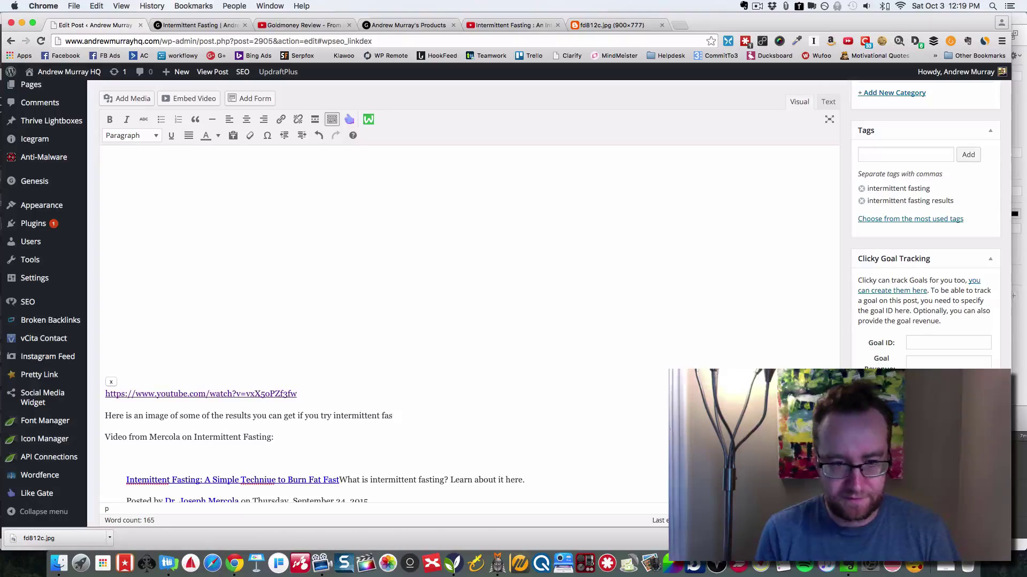
text(ng.  I)
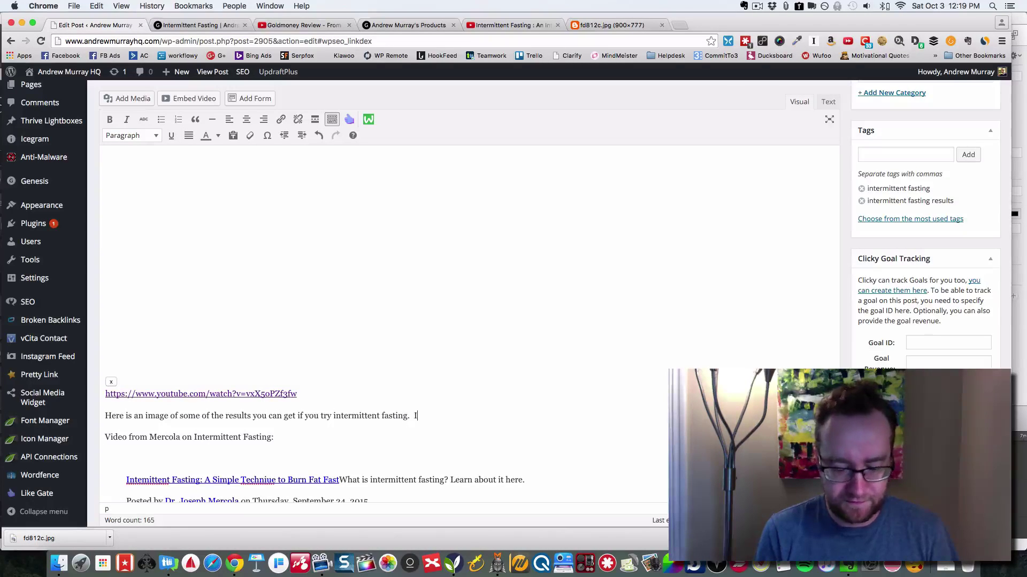
text( found)
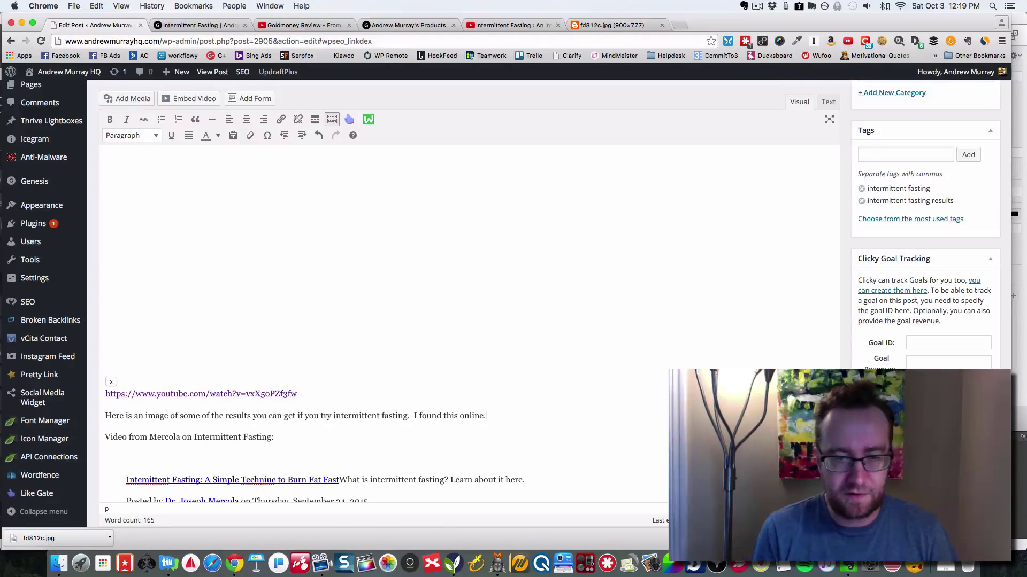
text( this online.)
key(Return)
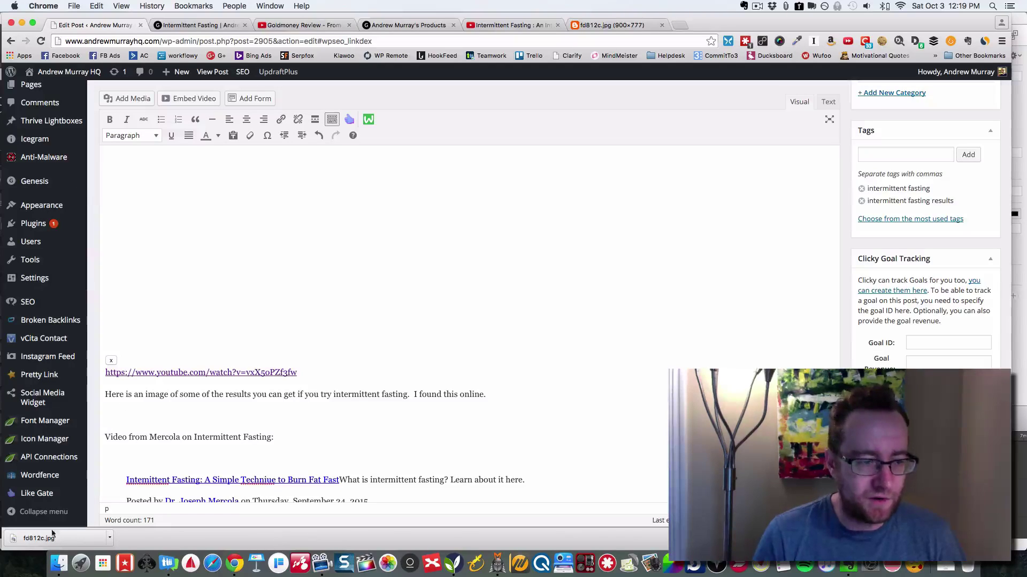
Step: Show the downloaded fd812c.jpg in Finder and rename the file to intermittent-fasting-proof-results.jpg
click(109, 538)
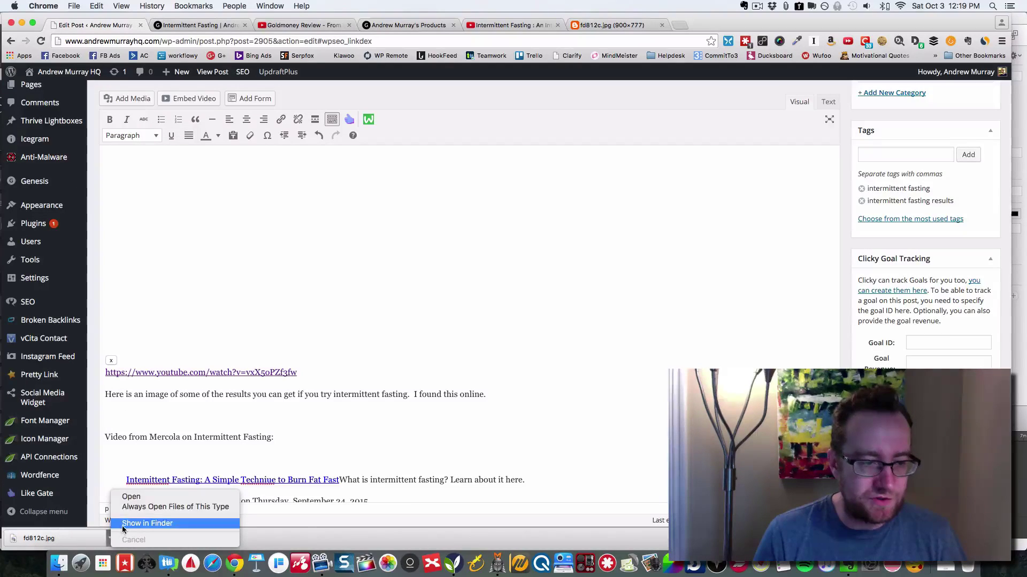
click(122, 524)
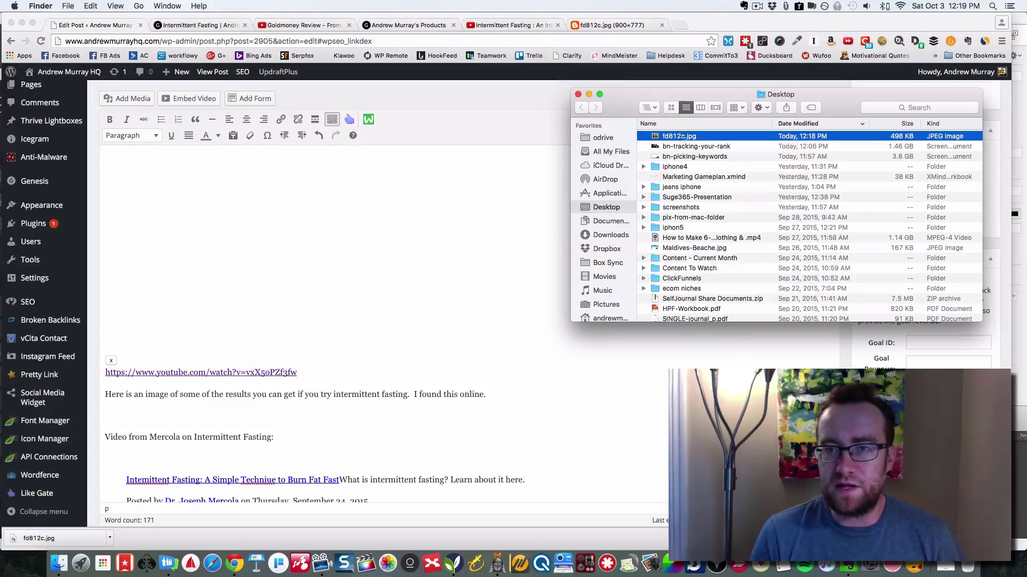
click(682, 136)
text(intermitt)
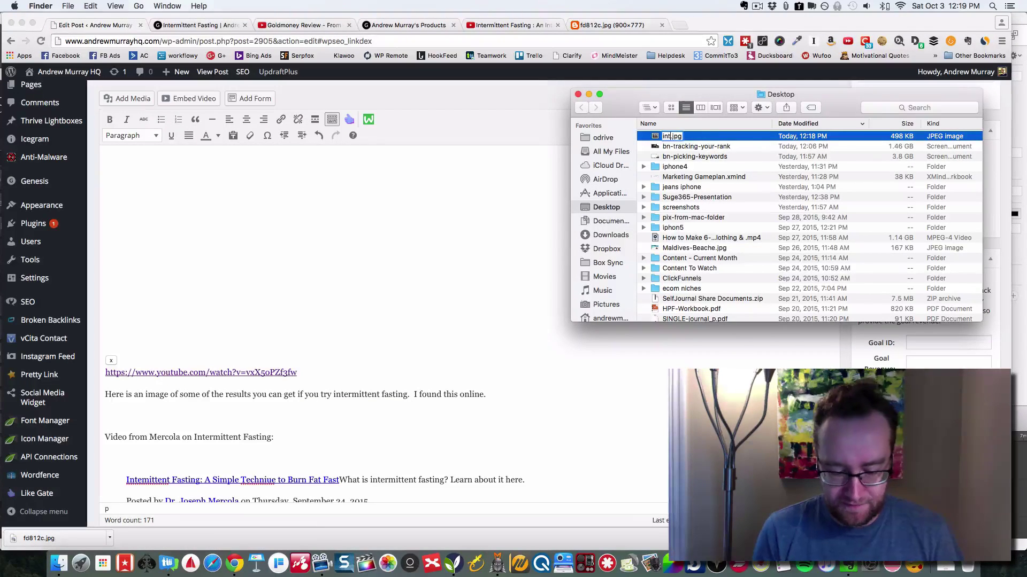
text(ent-fasting-)
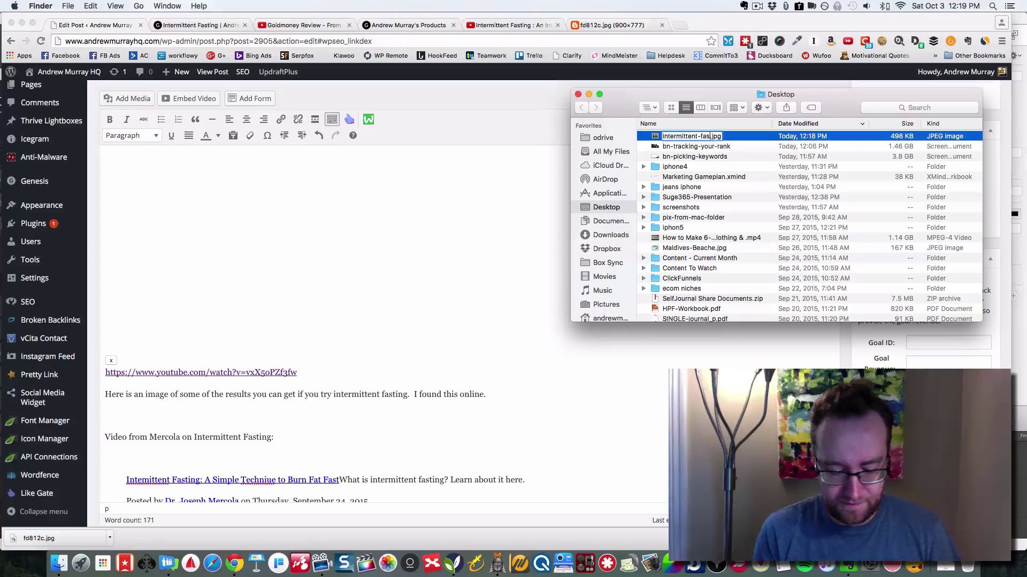
text(rpoof)
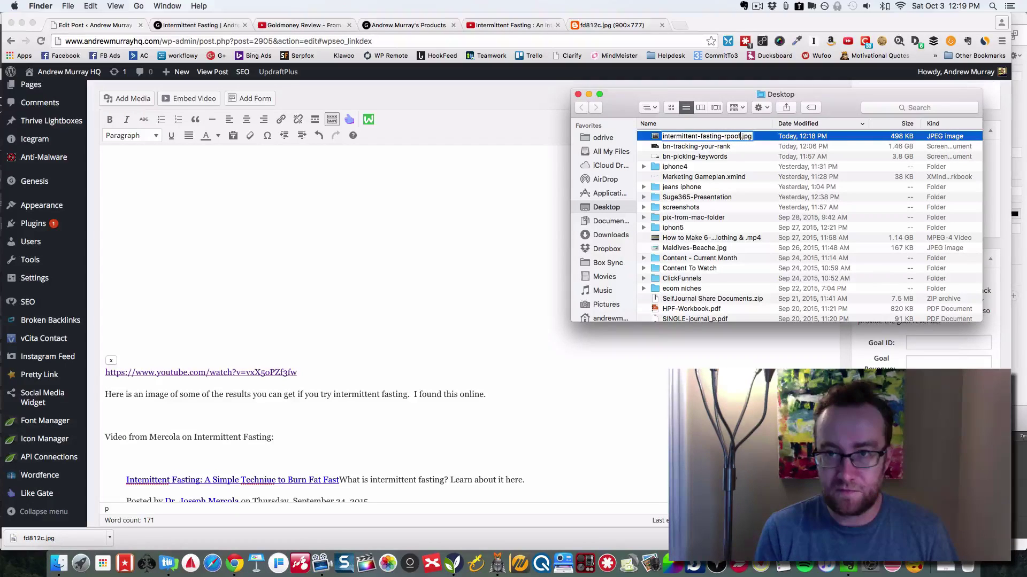
key(BackSpace)
key(BackSpace)
key(BackSpace)
key(BackSpace)
key(BackSpace)
text(proof-)
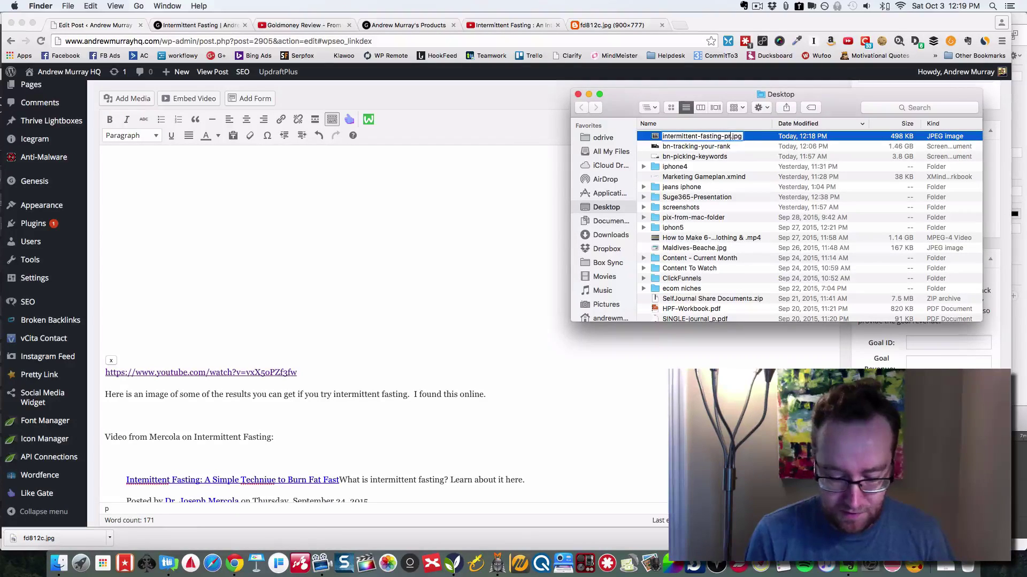
text(results)
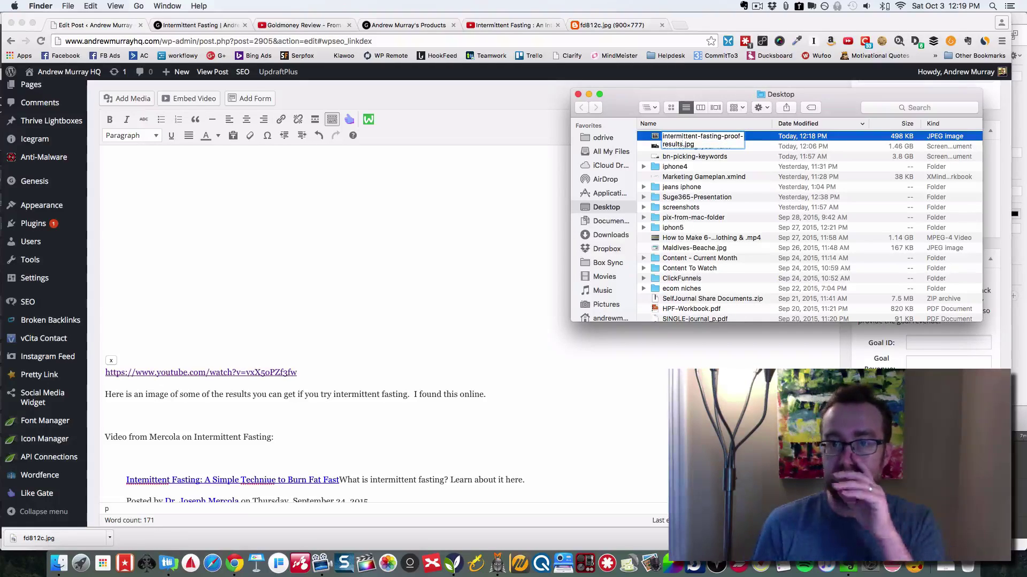
key(Return)
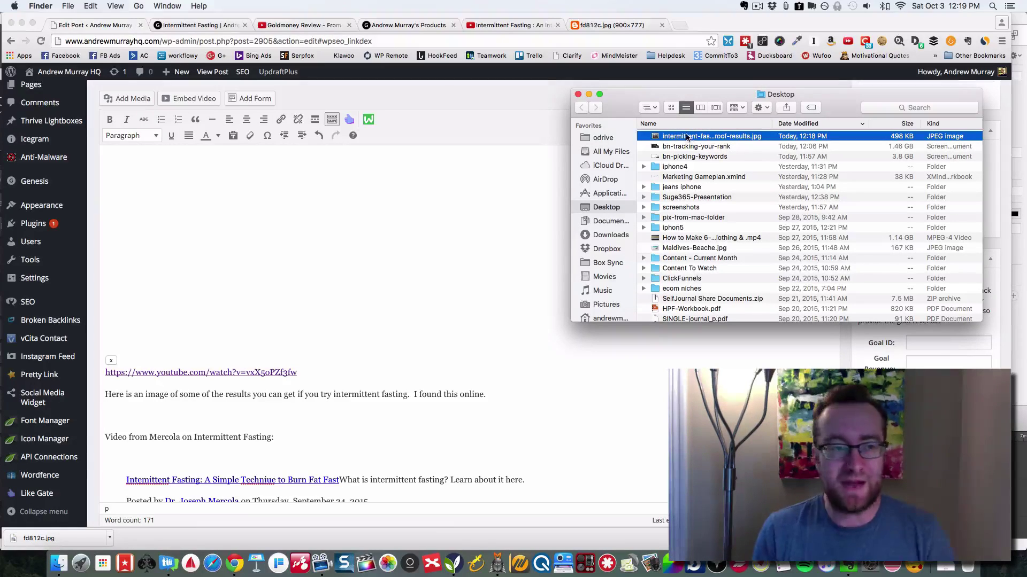
Step: Upload intermittent-fasting-proof-results.jpg from the Desktop as media for the empty line under the new sentence
click(140, 418)
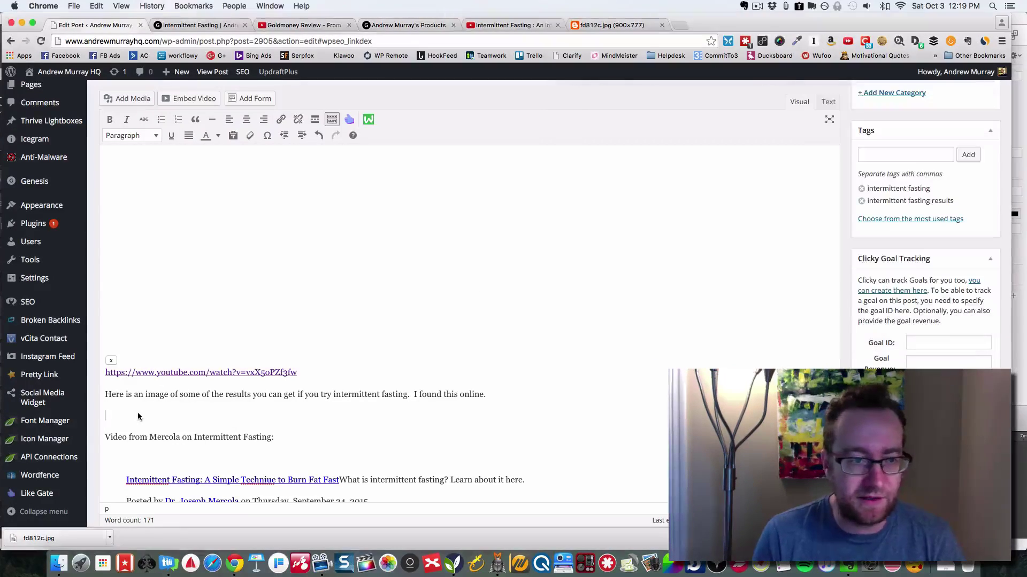
click(132, 100)
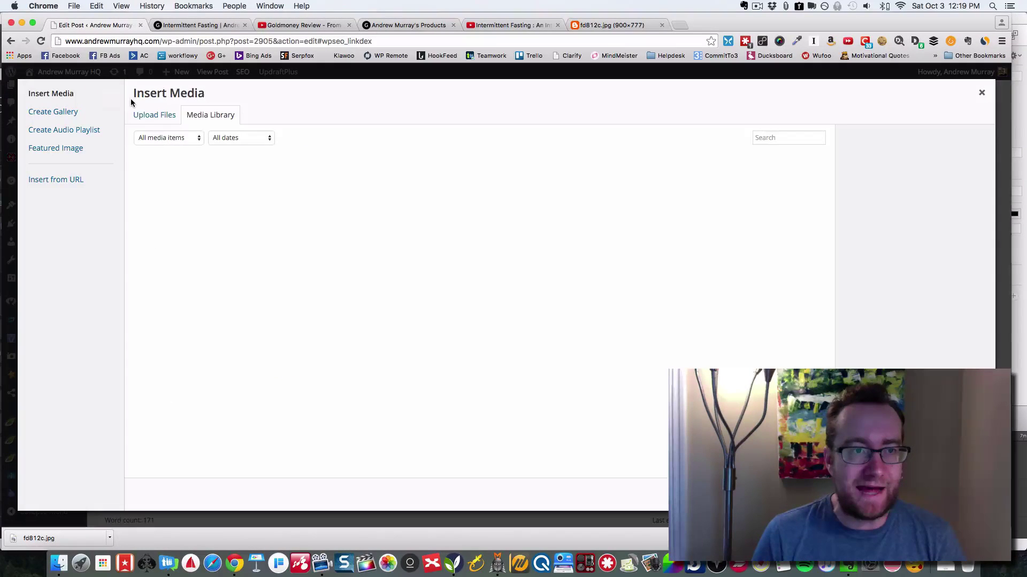
click(153, 114)
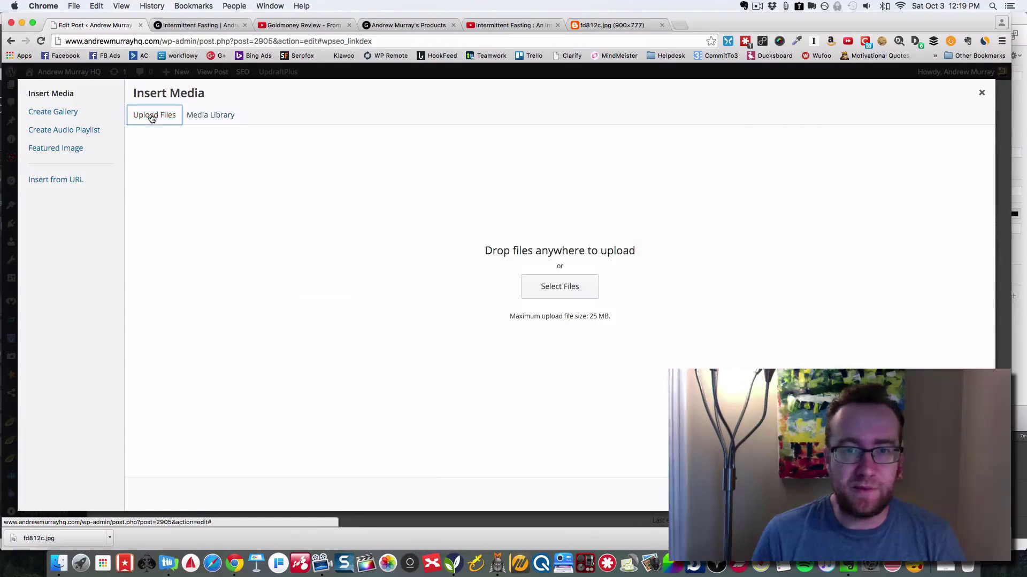
click(545, 287)
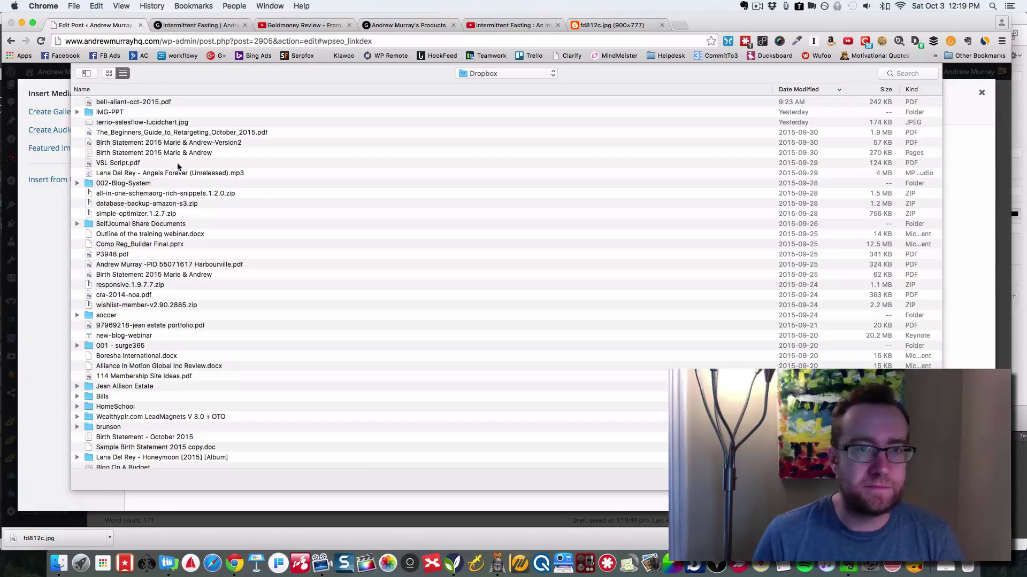
click(496, 73)
click(495, 75)
click(494, 75)
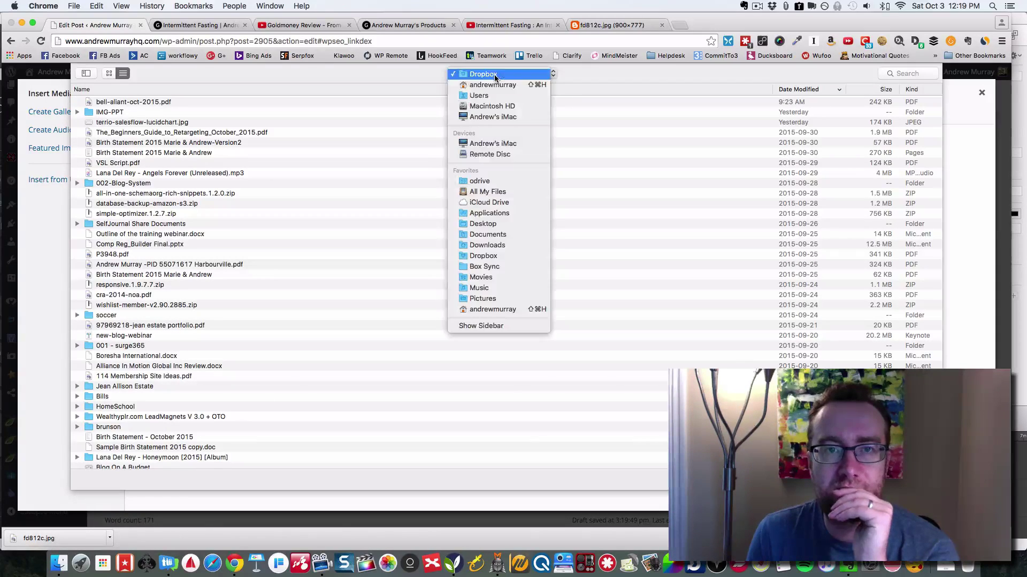
click(486, 224)
double_click(151, 103)
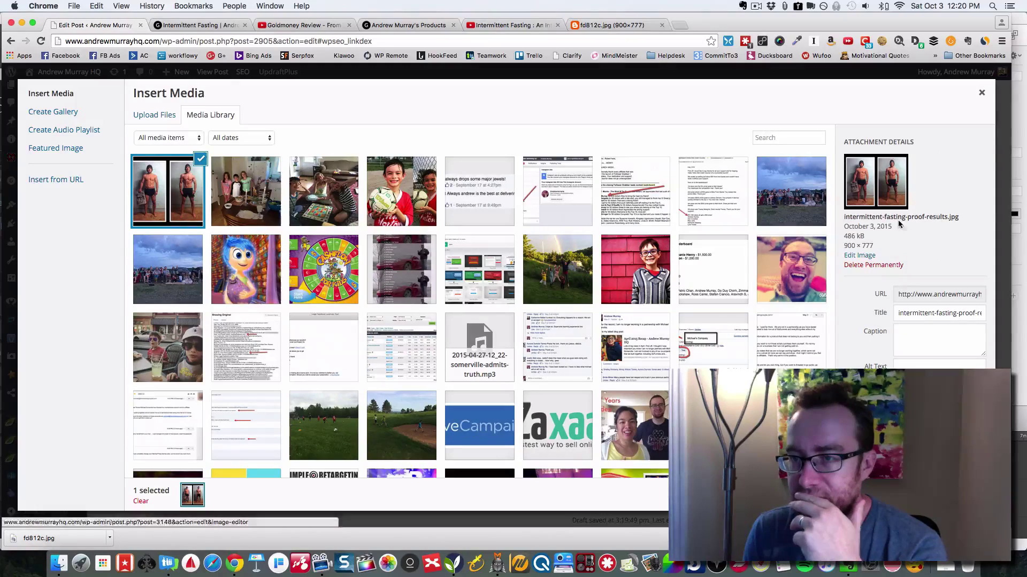
Step: Give the uploaded intermittent-fasting-proof-results.jpg the alt text "intermittent fasting results" and insert it into the post
drag(844, 216, 948, 217)
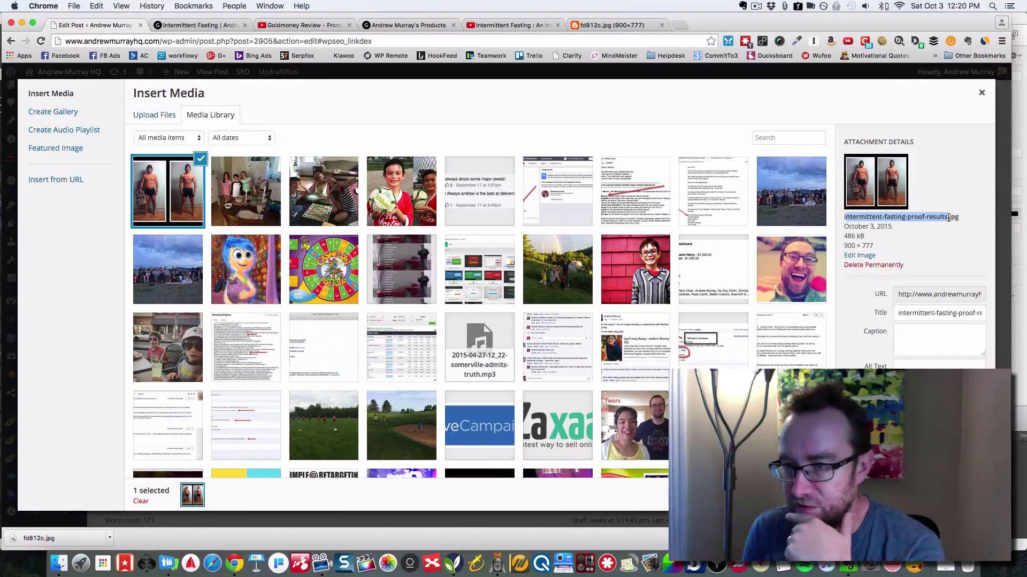
drag(917, 315, 1006, 314)
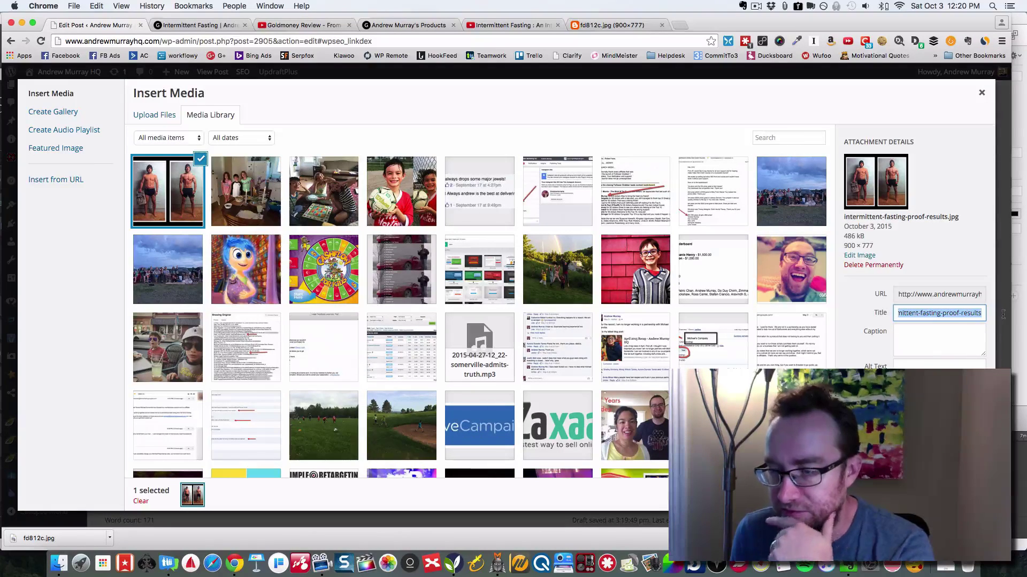
click(931, 368)
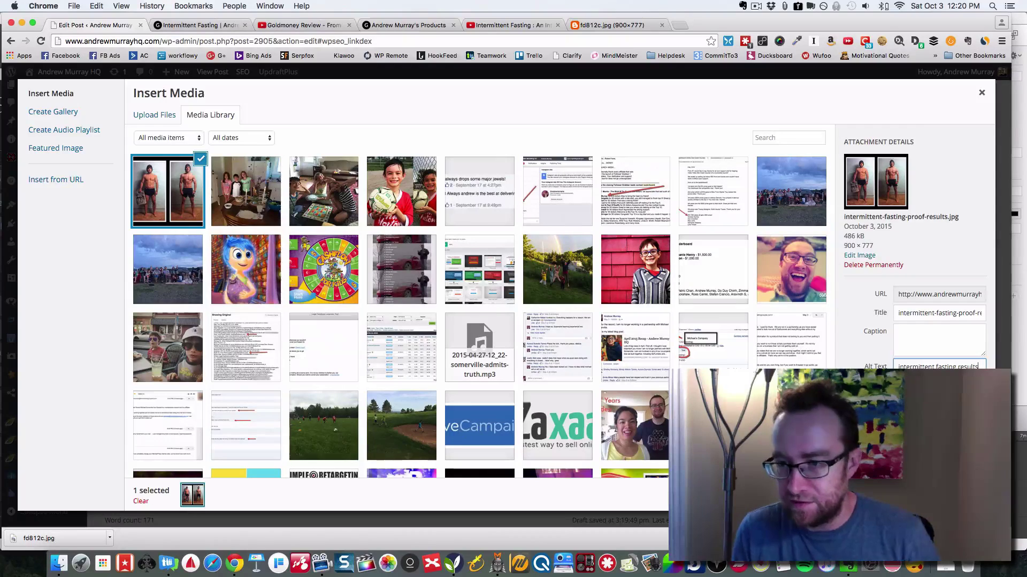
key(Tab)
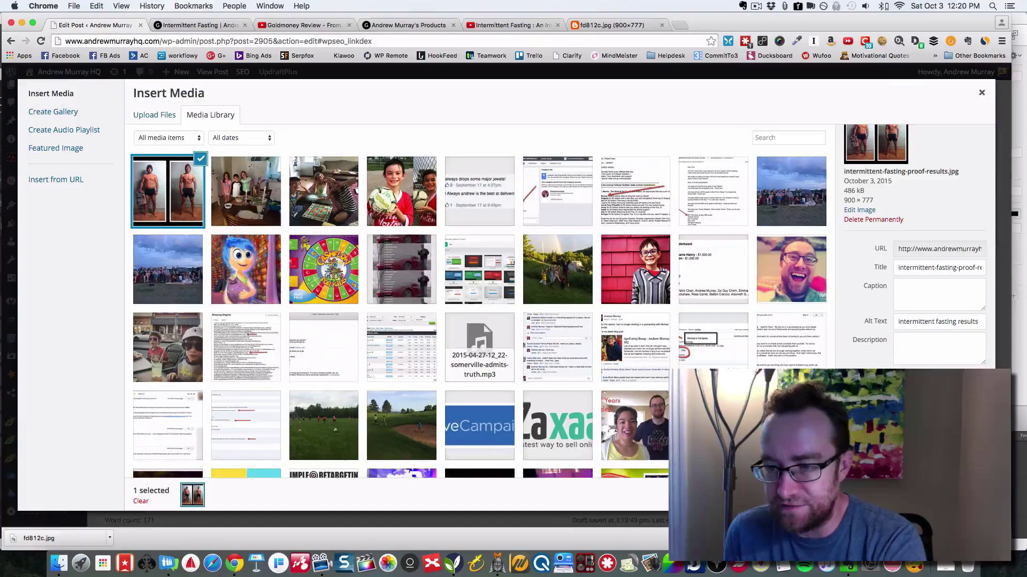
click(955, 497)
Step: Scale the inserted results image down slightly, keeping its proportions, and publish the Intermittent Fasting post
scroll(488, 366, down, 10)
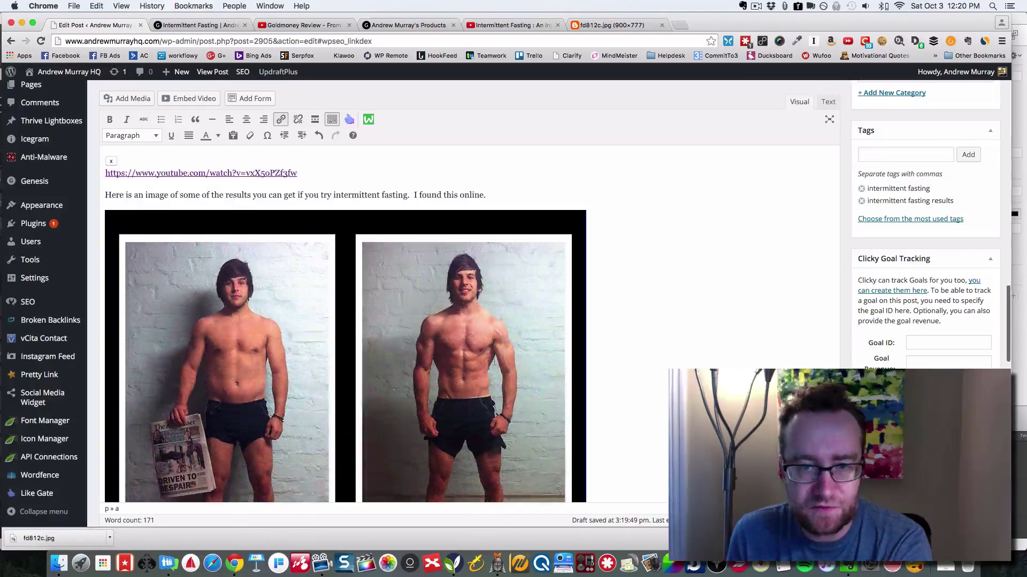
scroll(513, 405, down, 2)
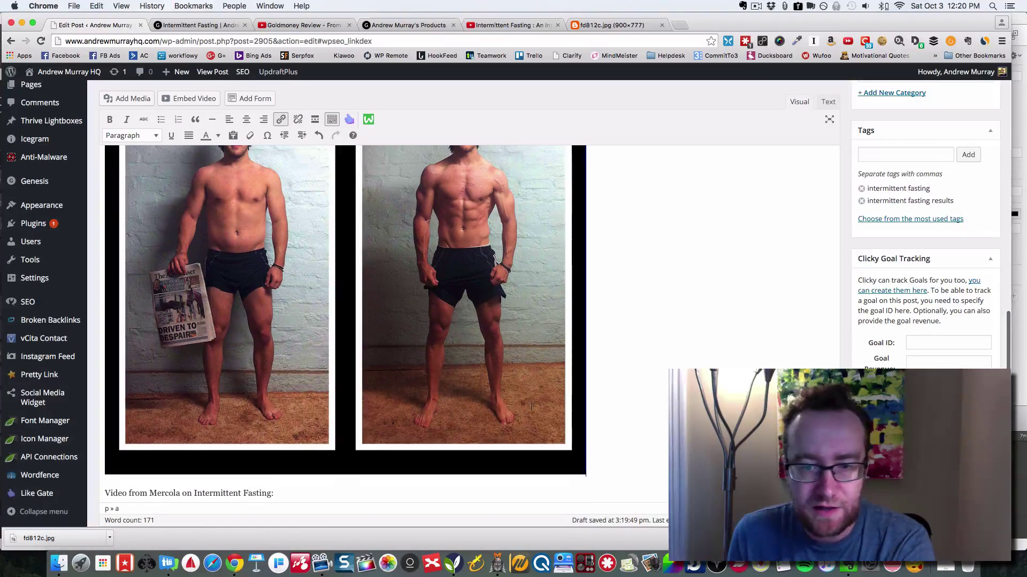
click(513, 405)
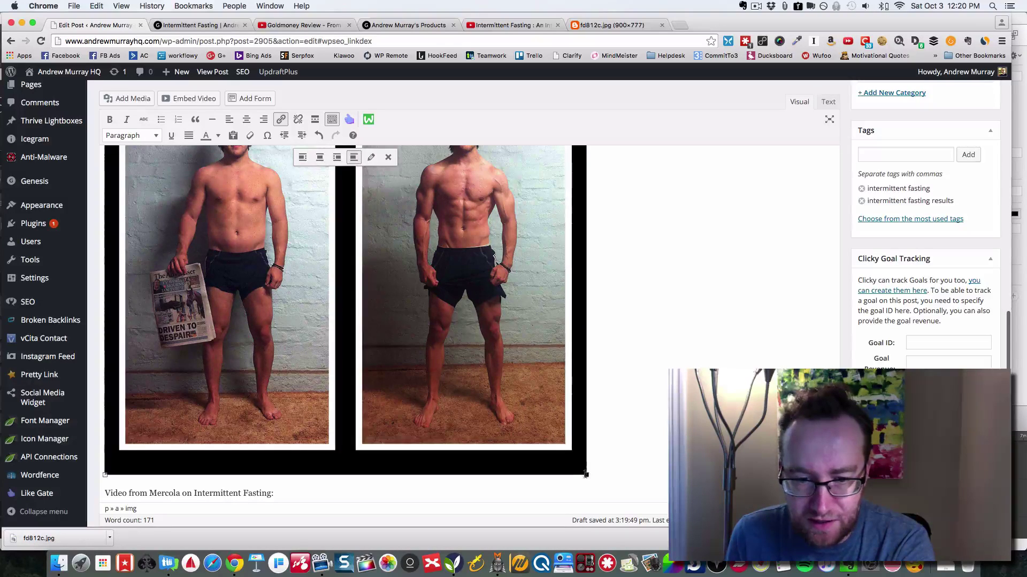
drag(586, 474, 549, 443)
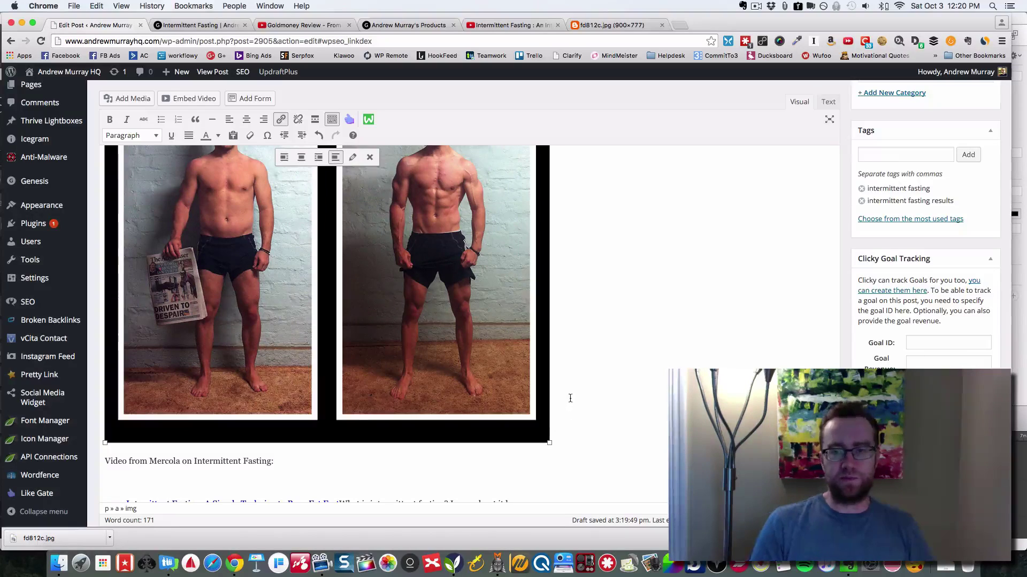
scroll(603, 394, up, 5)
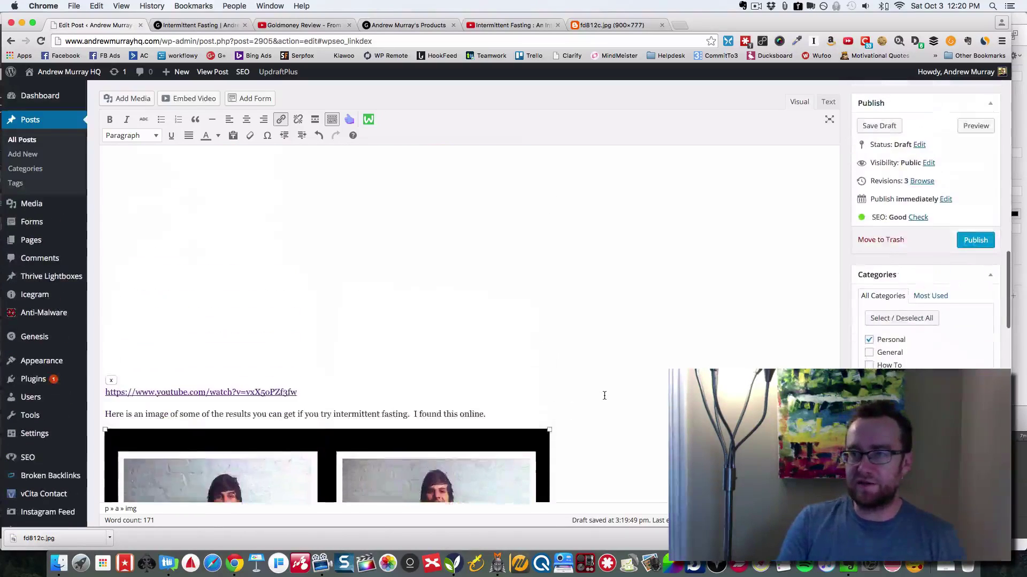
click(967, 243)
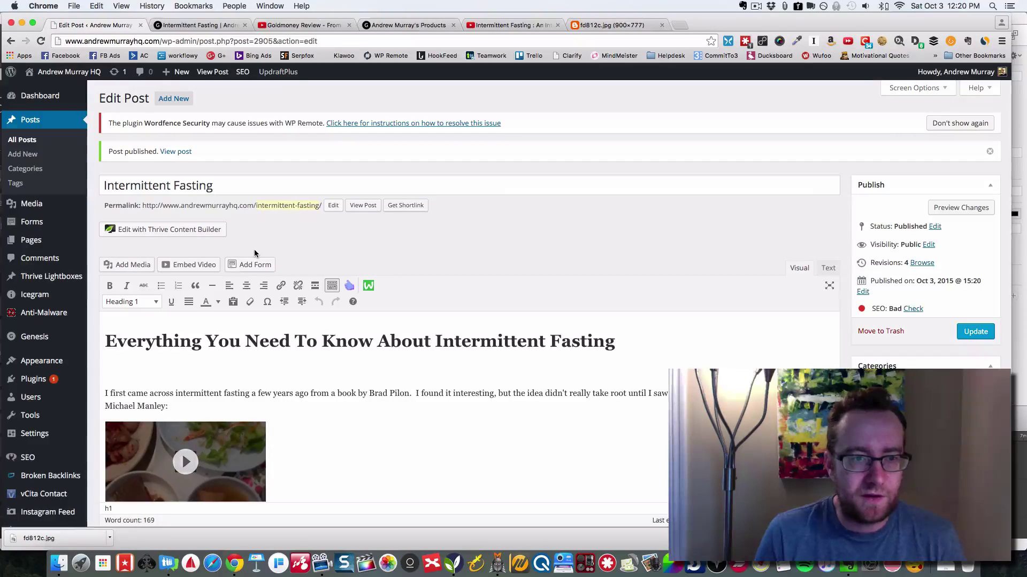
Step: View the published Intermittent Fasting post on the live site and check its videos, results image, closing text and tags
click(358, 208)
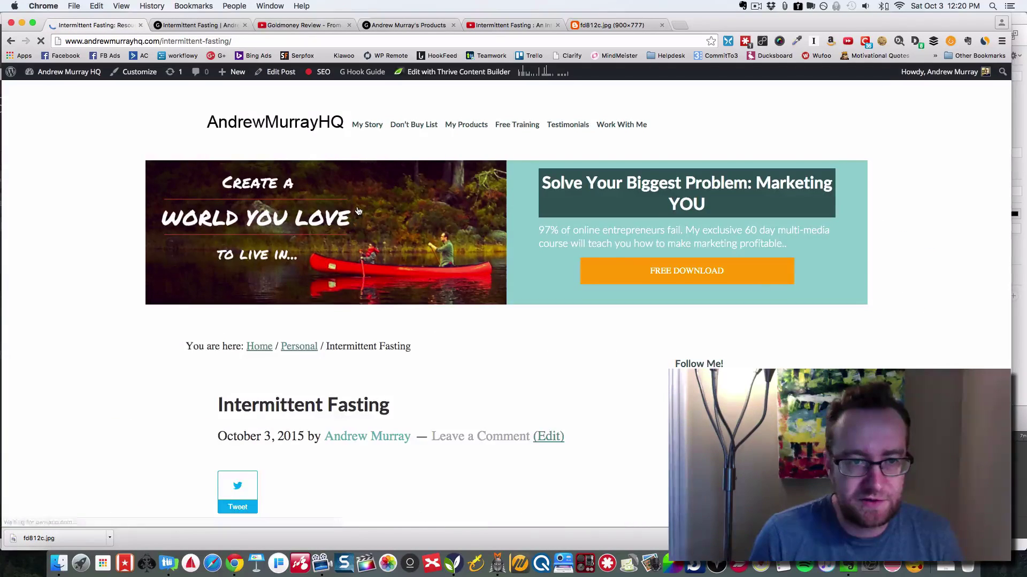
scroll(363, 224, down, 5)
scroll(374, 256, down, 4)
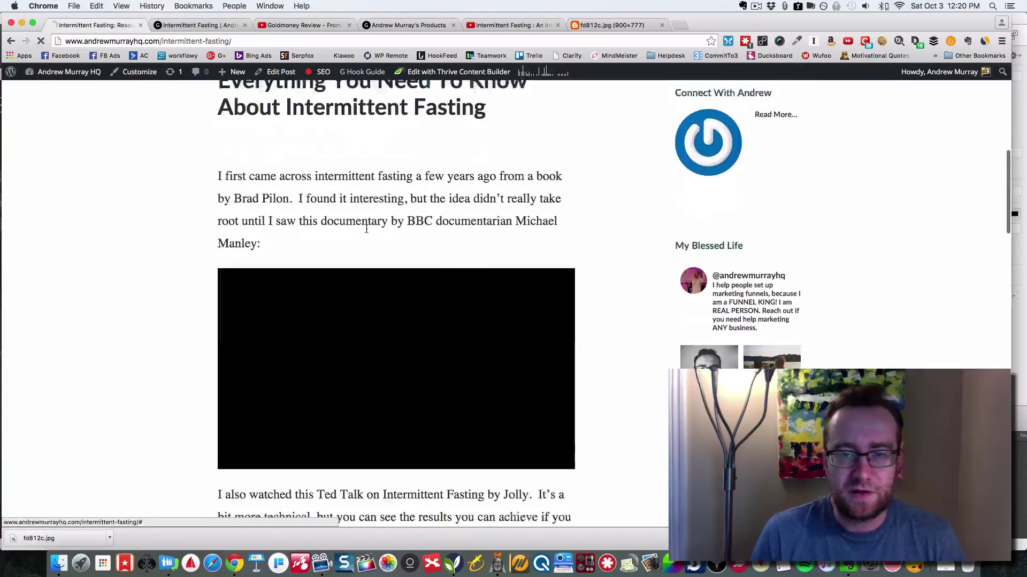
scroll(378, 299, down, 6)
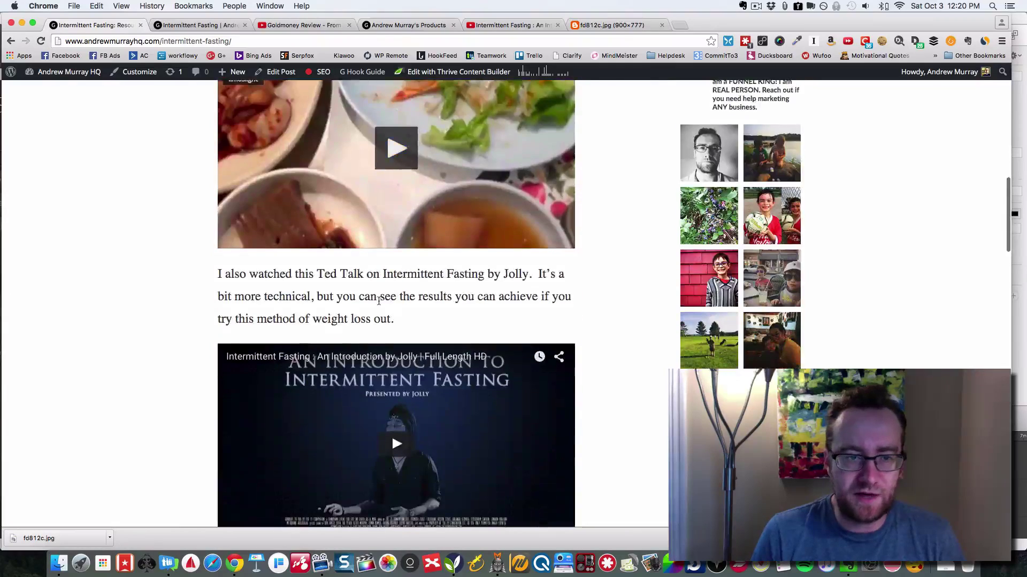
scroll(385, 300, down, 5)
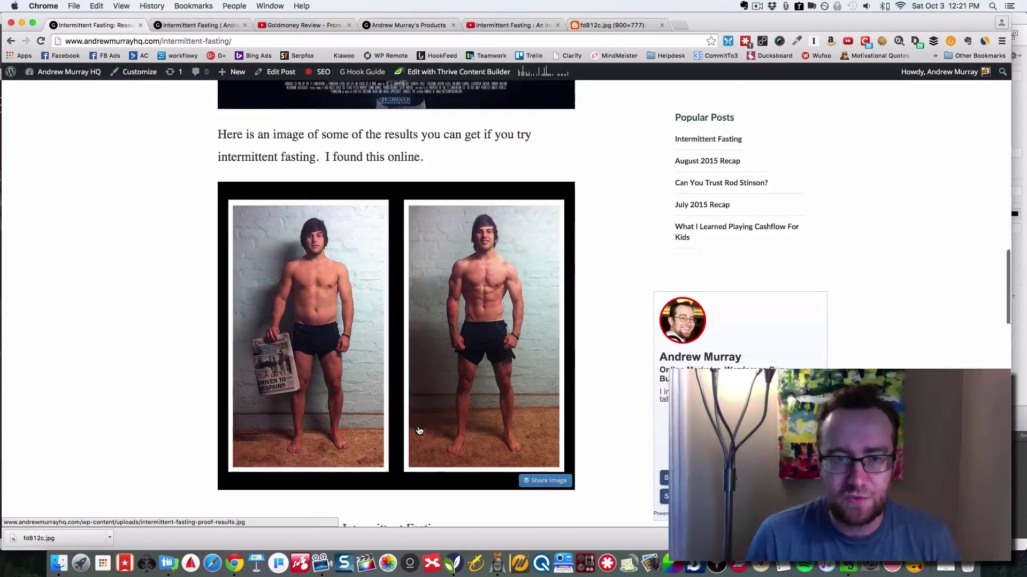
scroll(420, 432, down, 5)
scroll(420, 430, down, 8)
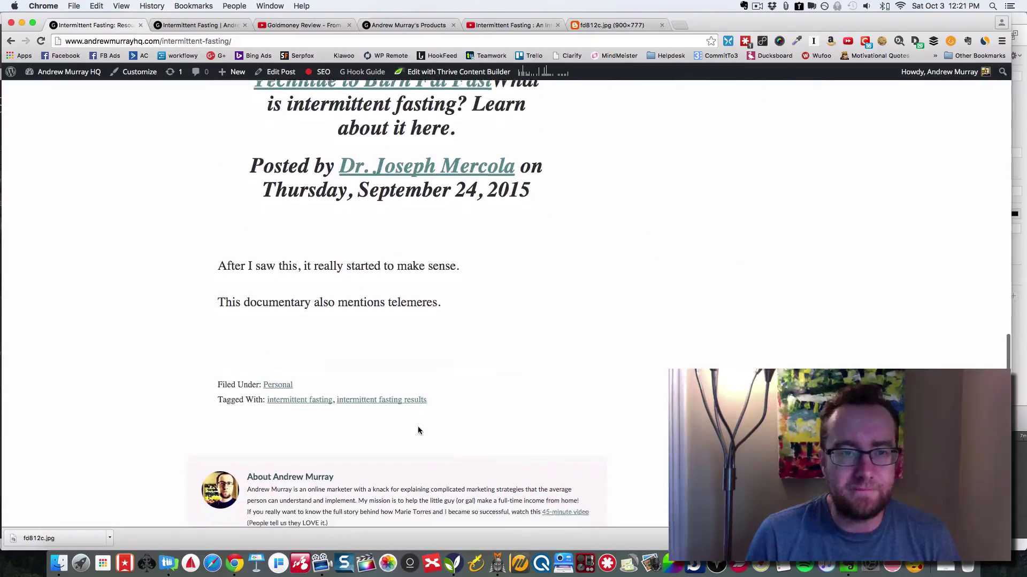
scroll(418, 430, down, 1)
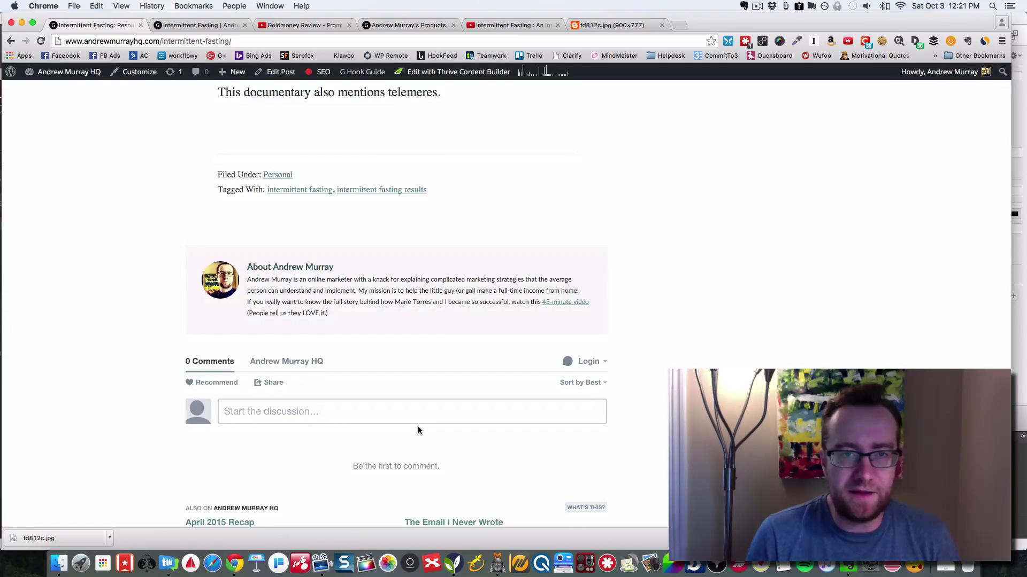
scroll(418, 428, up, 2)
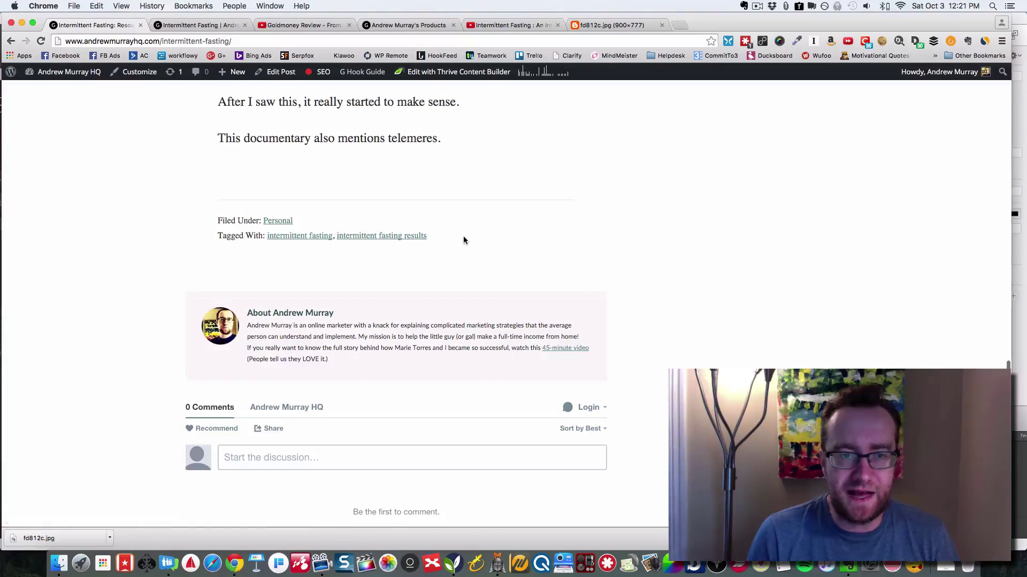
scroll(463, 286, up, 20)
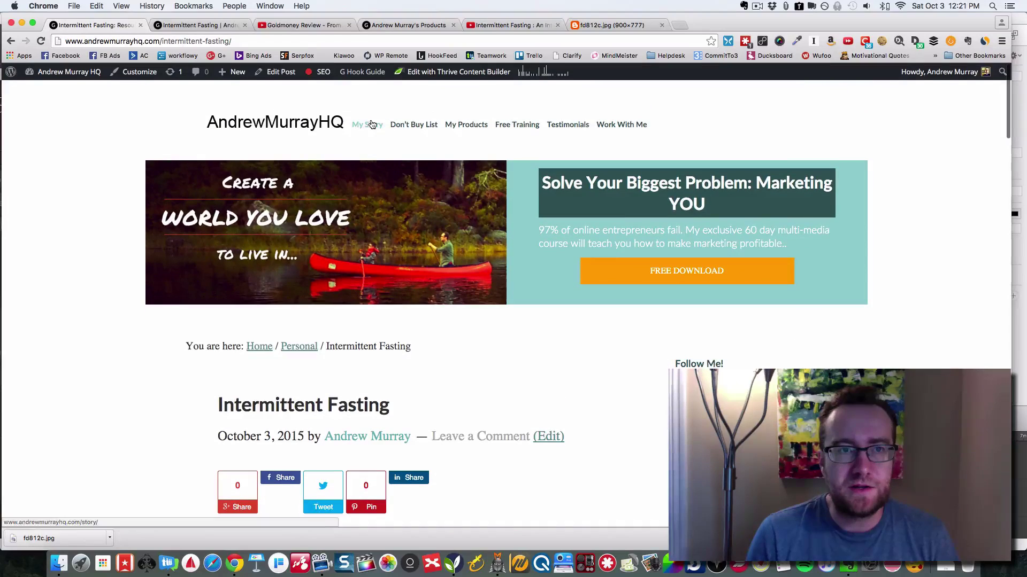
Step: Return to the post's editing page and review the Yoast SEO page analysis for keyword density, word count and image alt tags
mouse_move(323, 75)
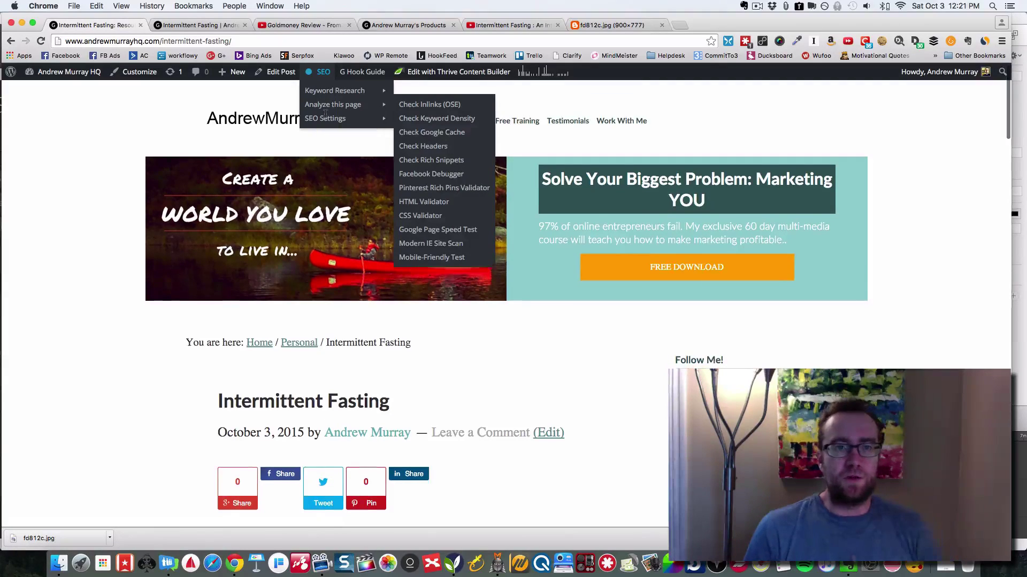
scroll(324, 117, right, 1)
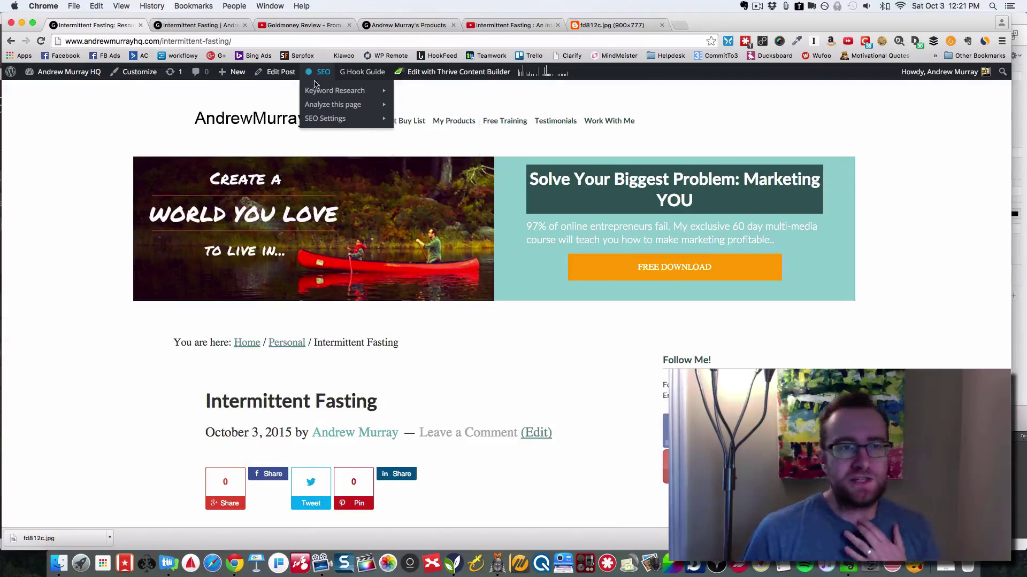
scroll(315, 85, left, 1)
scroll(316, 87, right, 1)
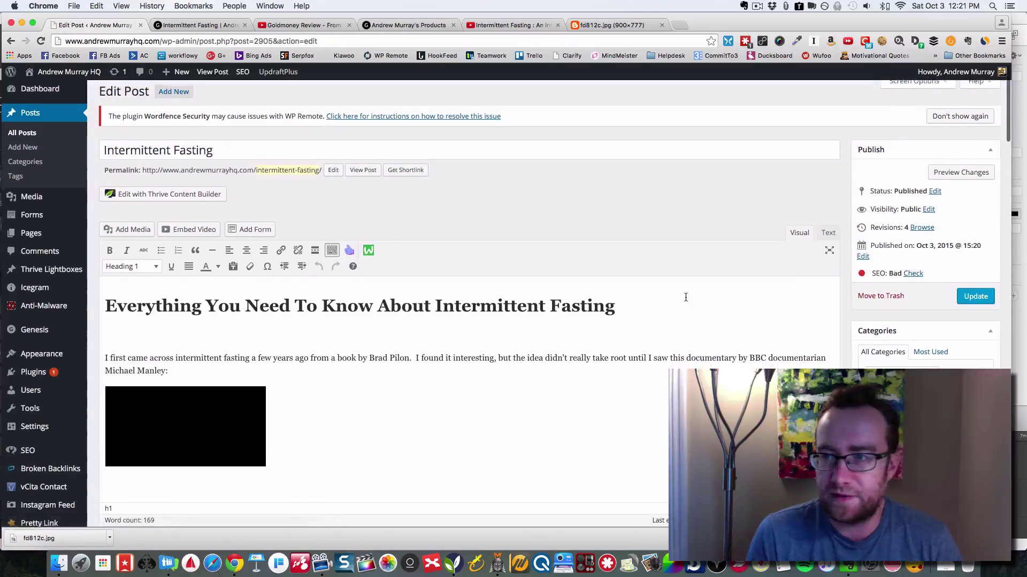
scroll(687, 297, down, 3)
scroll(690, 298, down, 10)
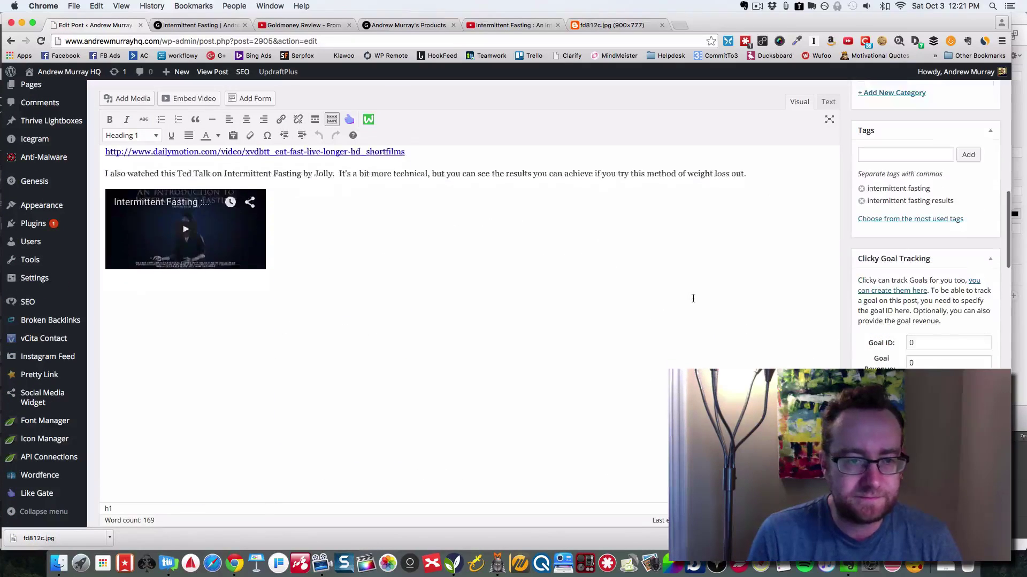
scroll(695, 297, down, 7)
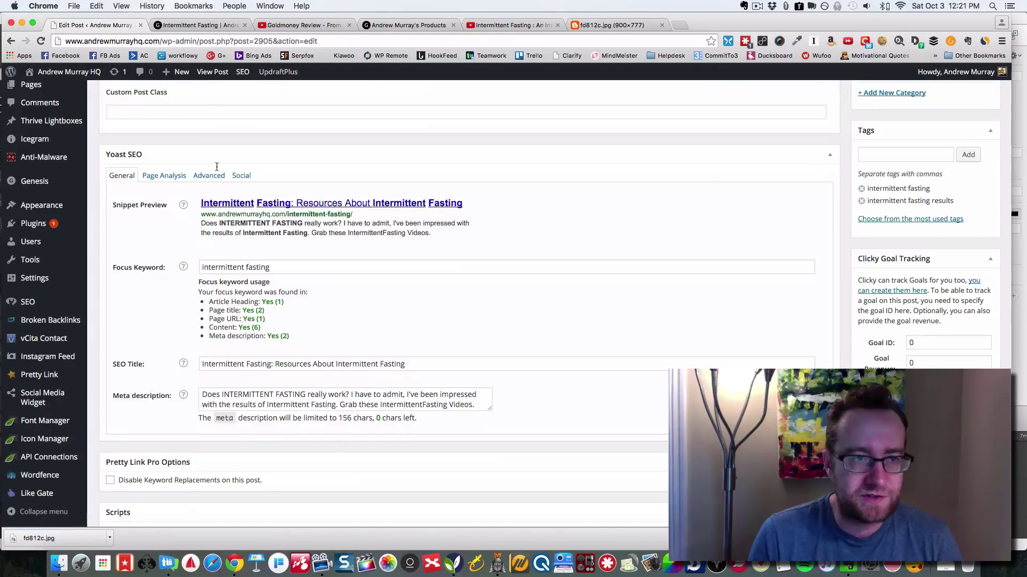
click(164, 176)
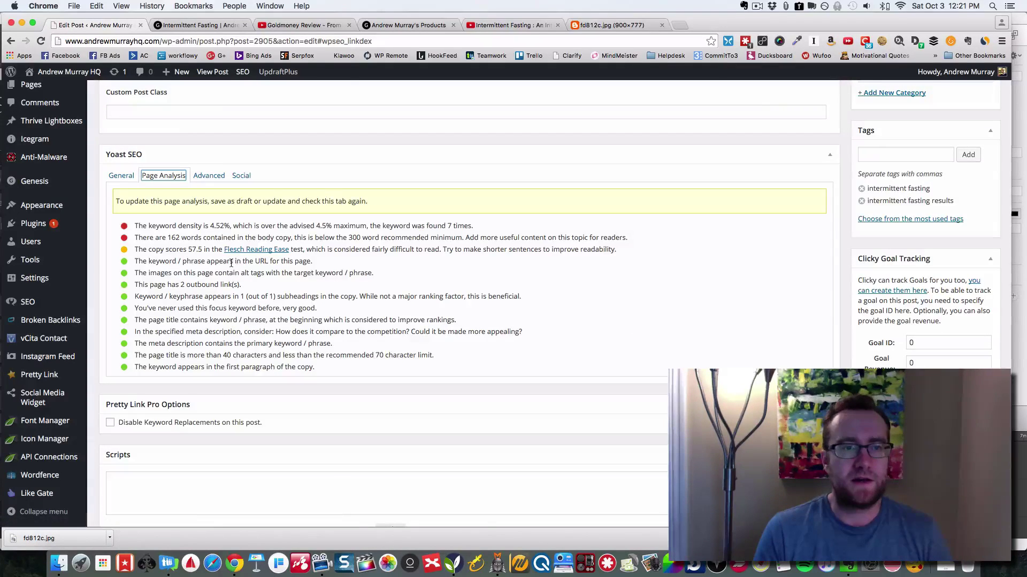
click(210, 225)
drag(210, 225, 351, 227)
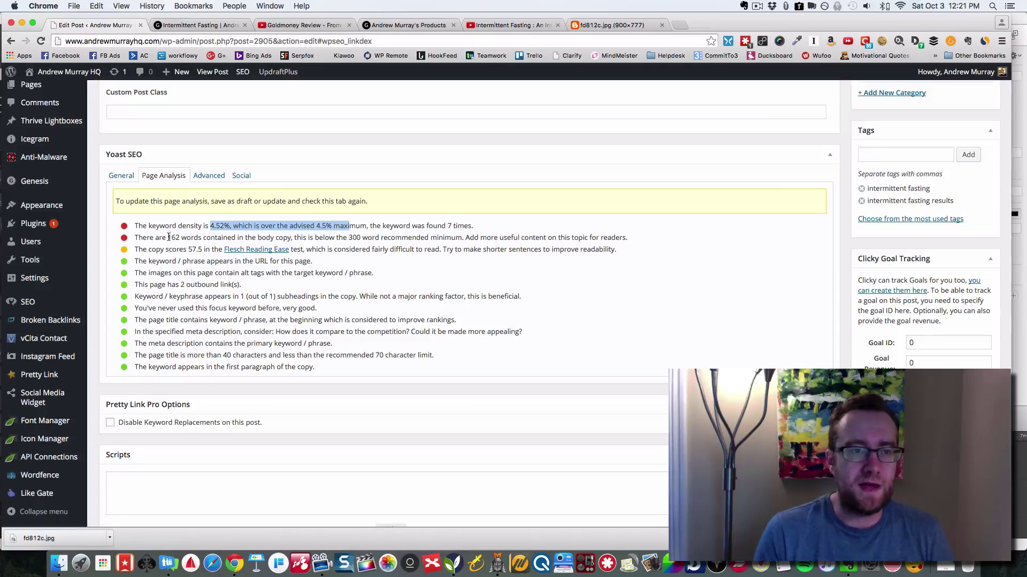
drag(169, 237, 373, 236)
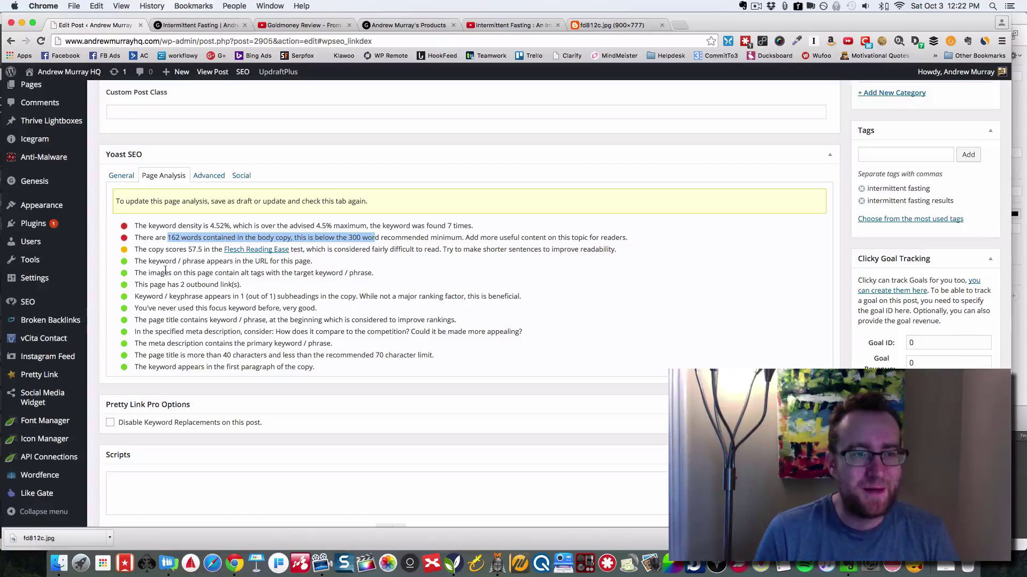
drag(164, 273, 344, 273)
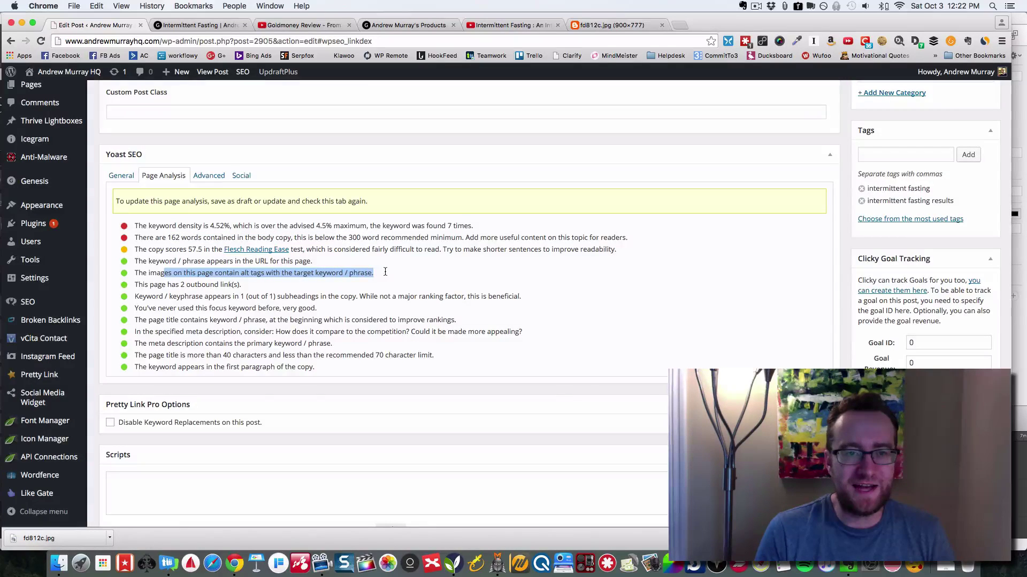
Step: Extend the post's last sentence to read "This documentary also mentions telemeres, which can extend your life. Very interesting concept."
scroll(385, 272, up, 15)
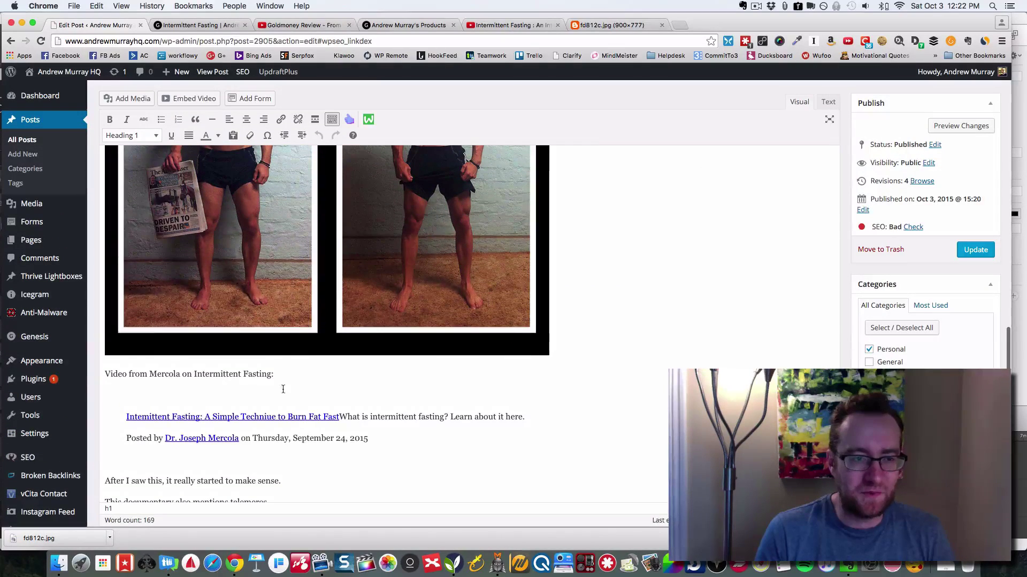
scroll(283, 390, down, 3)
click(281, 393)
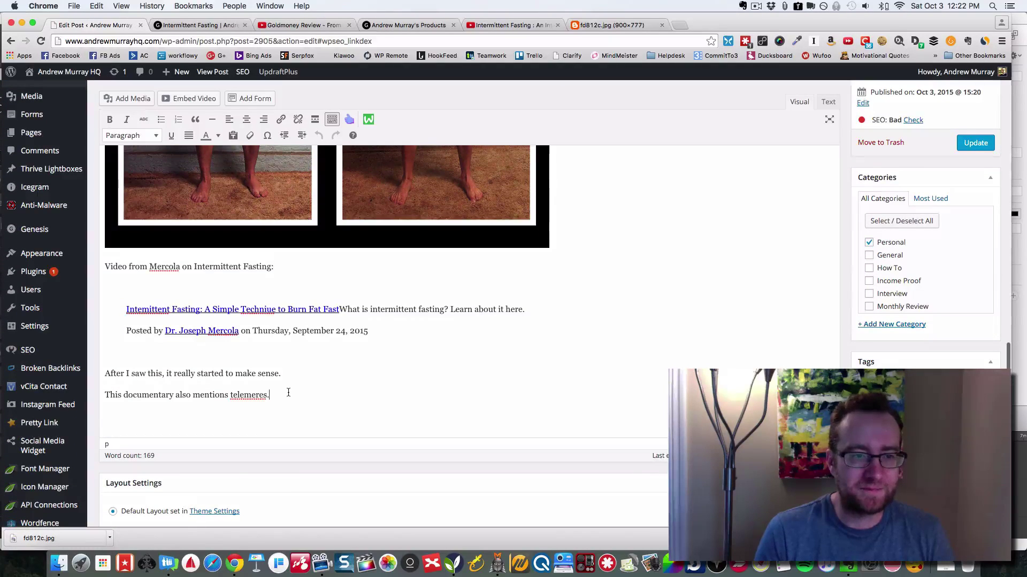
key(BackSpace)
text(, which c)
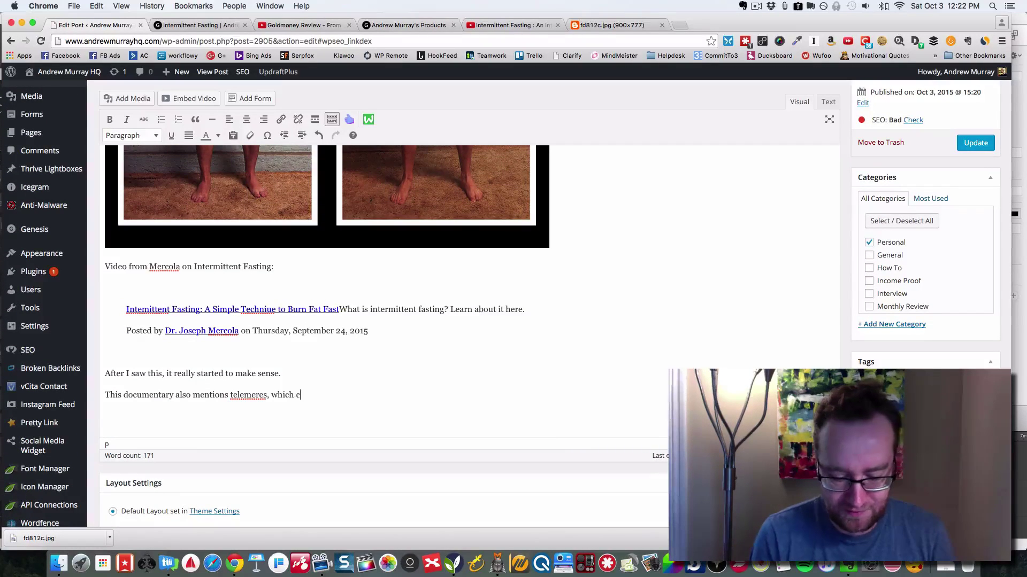
text(an extend yoiur )
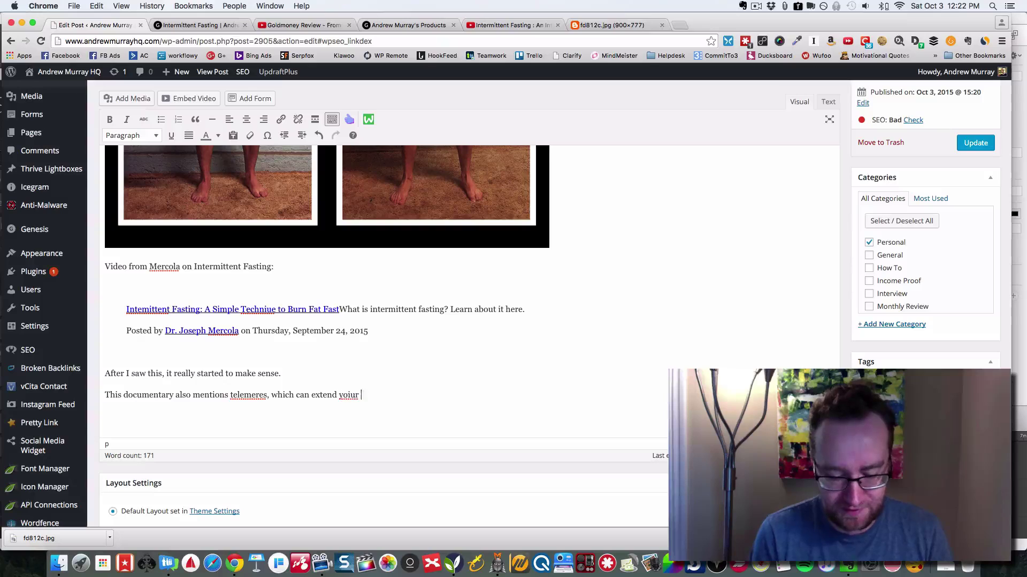
text(life)
key(BackSpace)
key(BackSpace)
key(BackSpace)
key(BackSpace)
key(BackSpace)
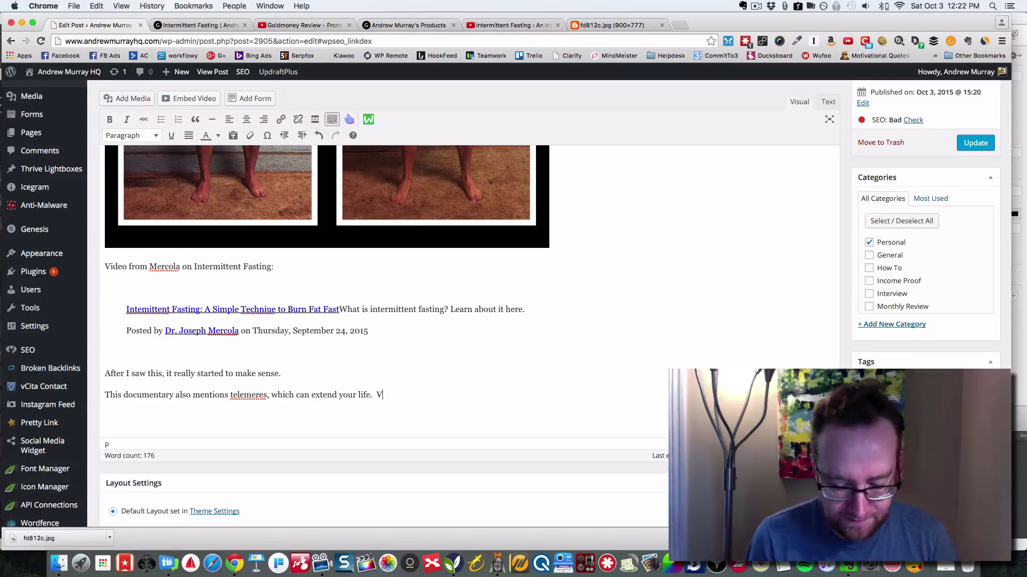
text(esting concept.)
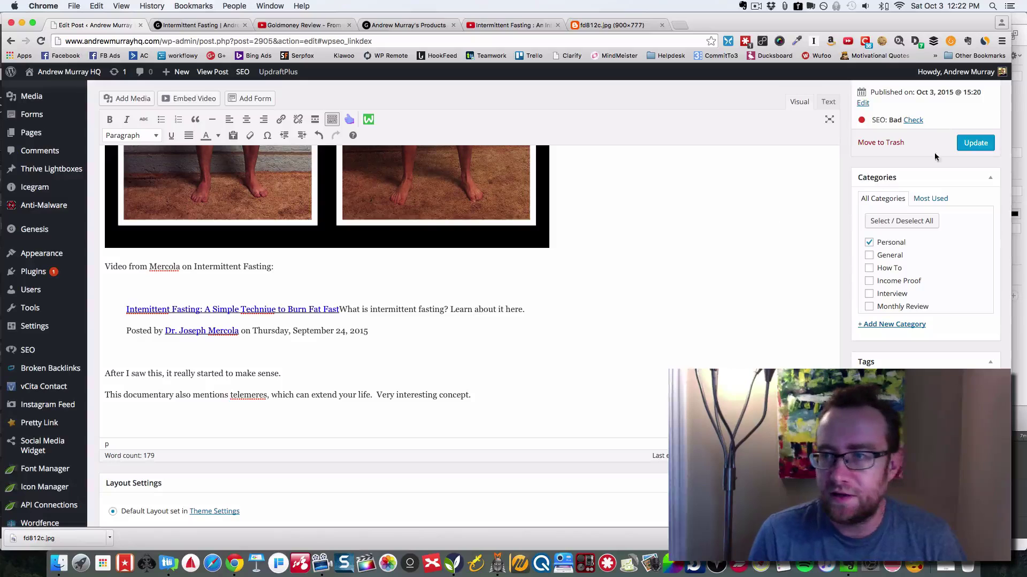
Step: Update the Intermittent Fasting post and review its refreshed Yoast SEO page analysis and overall SEO rating
click(980, 142)
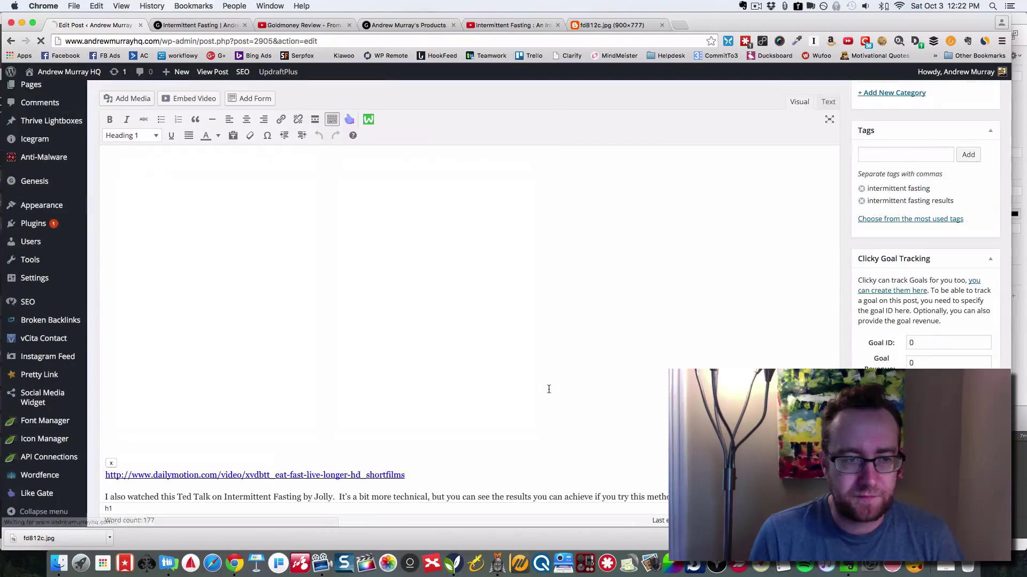
scroll(549, 389, down, 15)
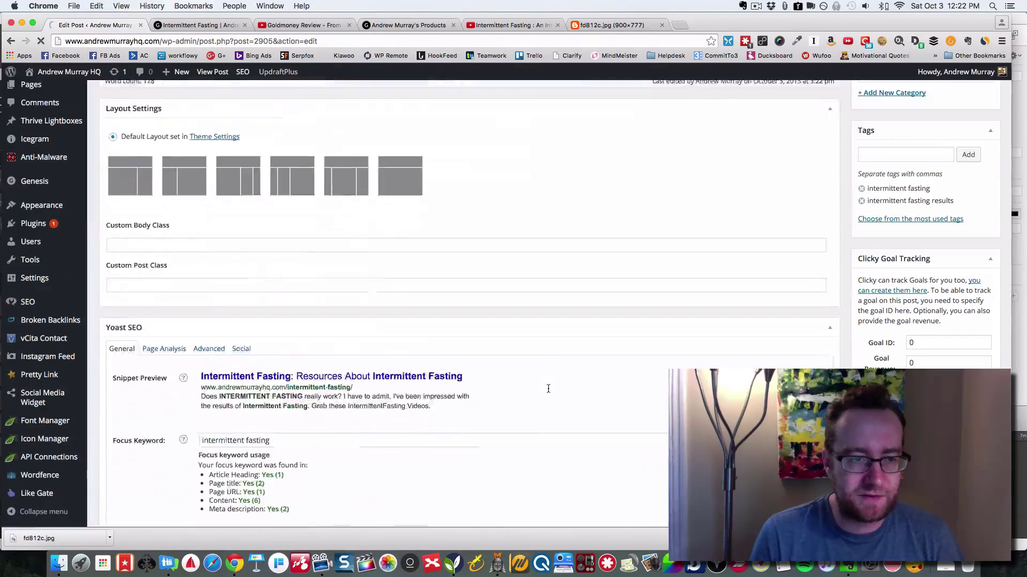
click(176, 207)
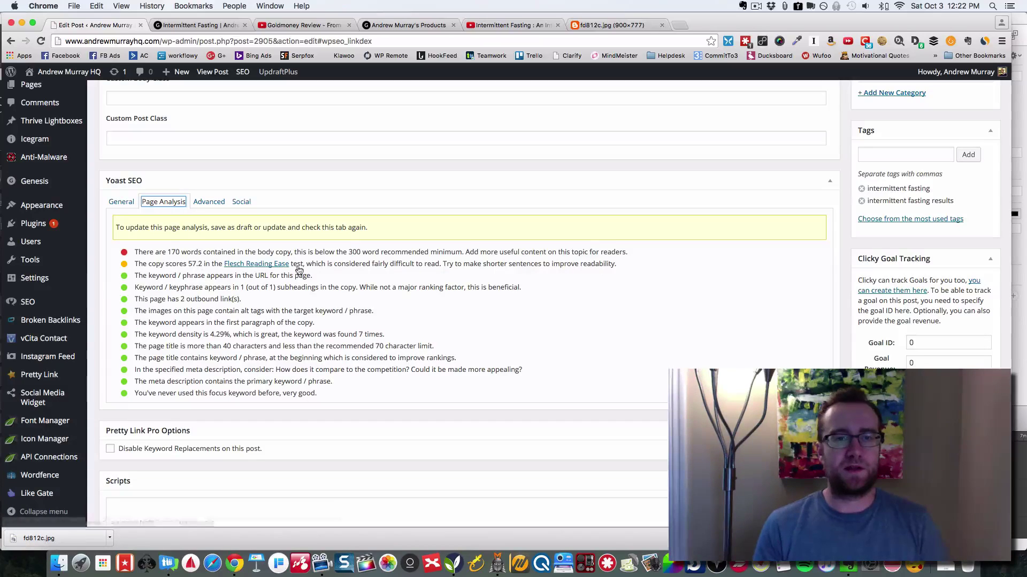
scroll(507, 275, up, 12)
scroll(508, 277, up, 10)
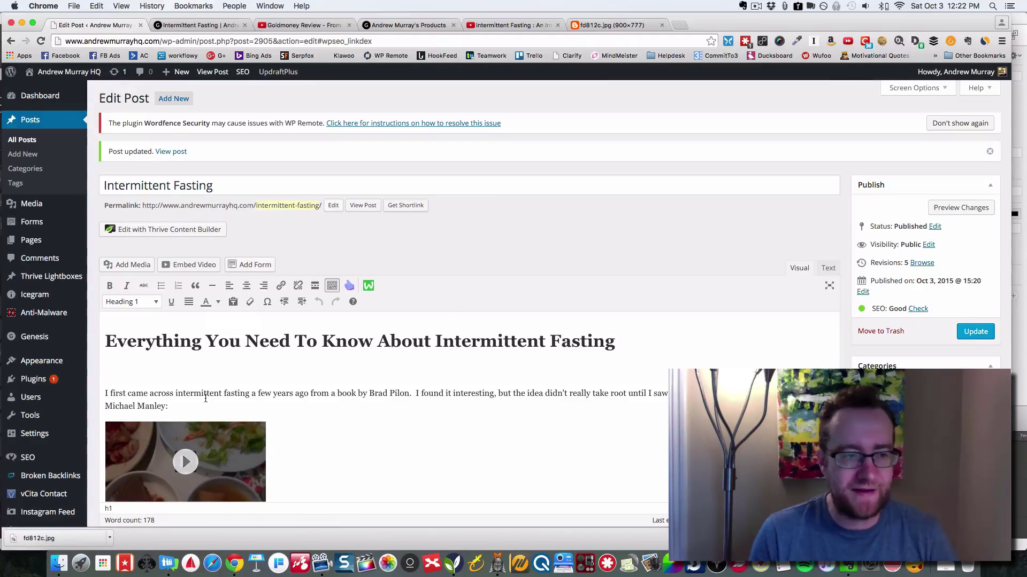
Step: Search Google in a new tab for "intermittent fasting michael manley" and look through the first two pages of results
click(678, 25)
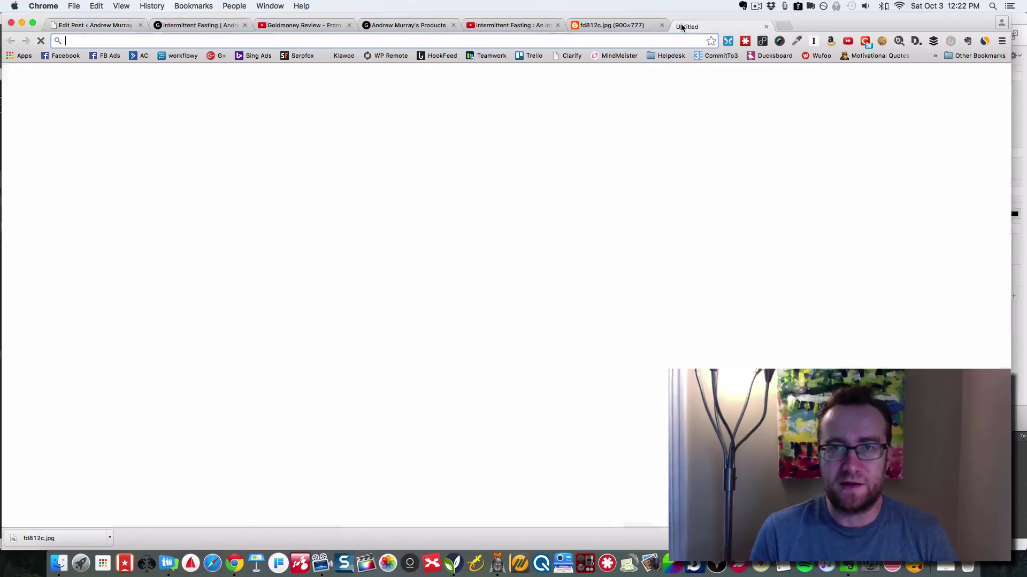
text(intermittent fasting)
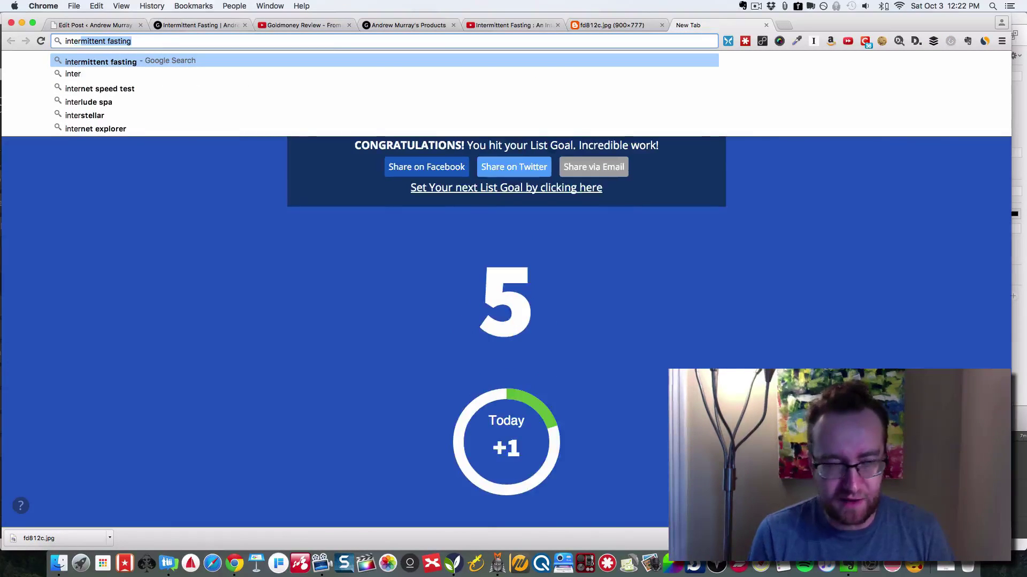
click(524, 38)
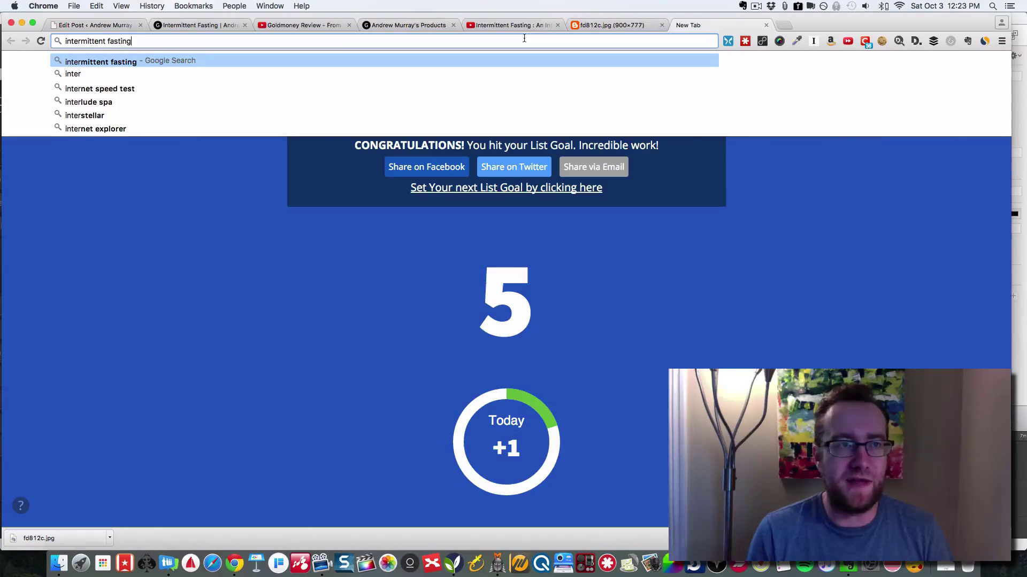
text(michael ma)
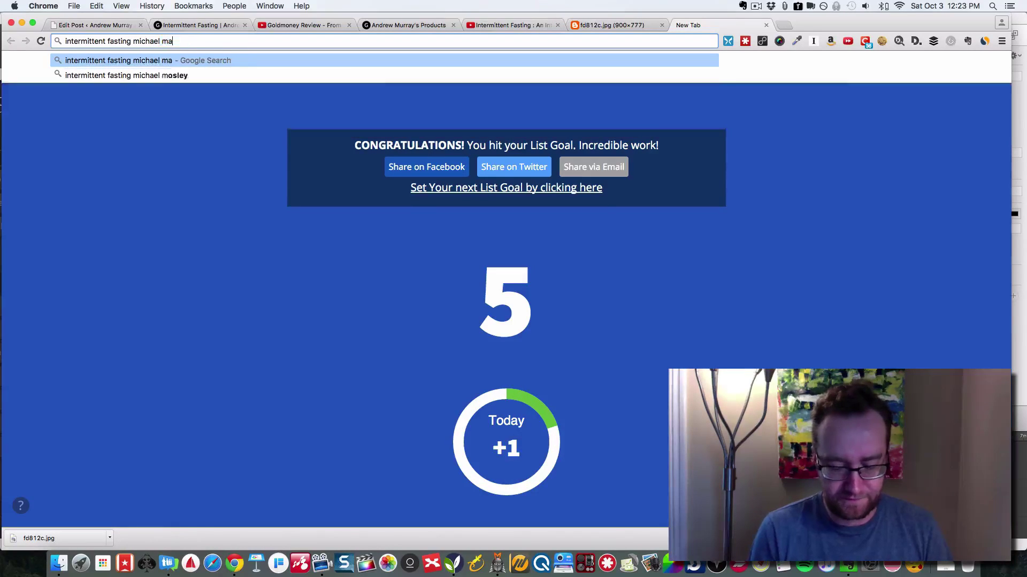
text(nley)
key(Return)
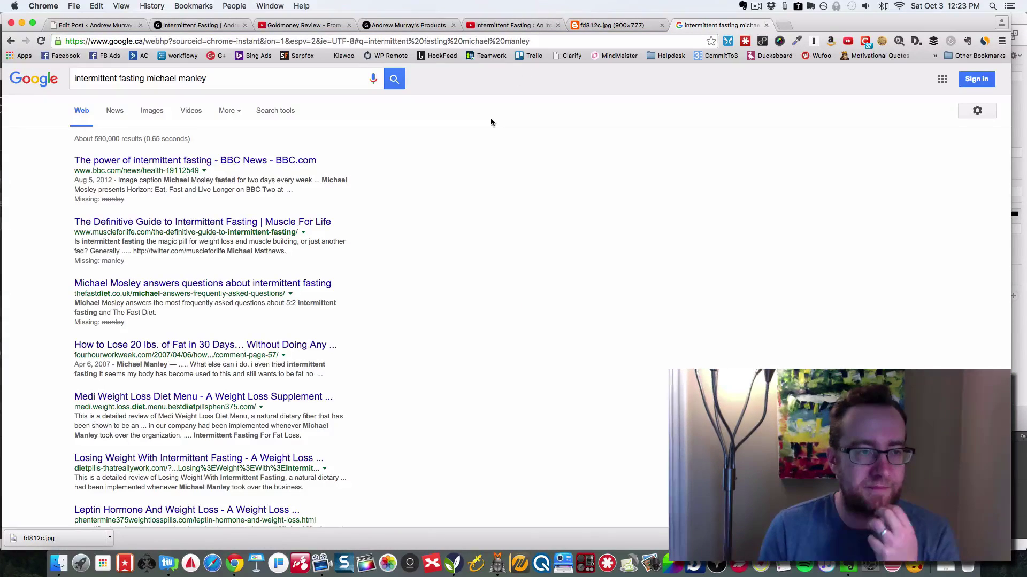
scroll(361, 191, down, 10)
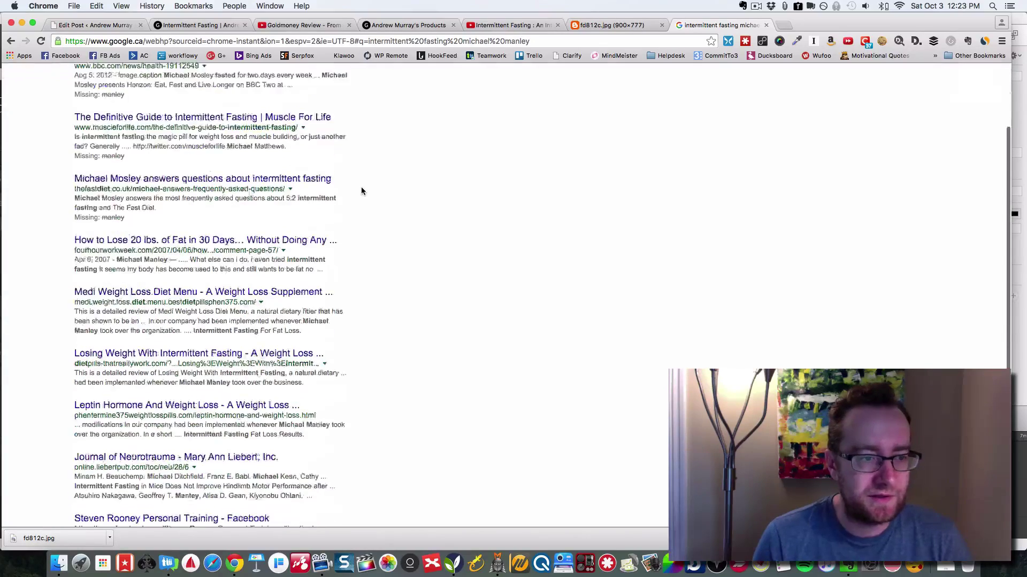
scroll(361, 191, down, 2)
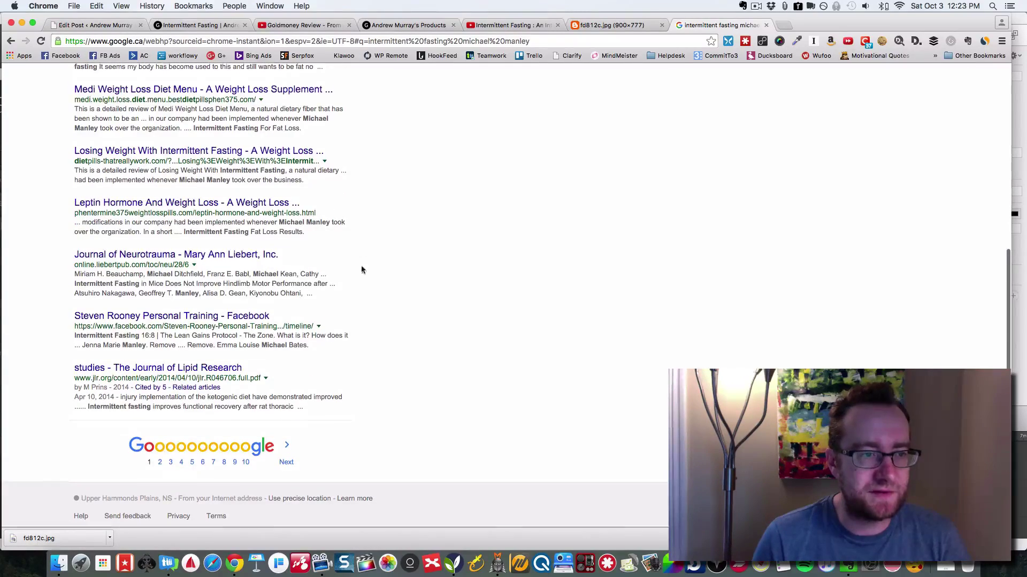
click(283, 450)
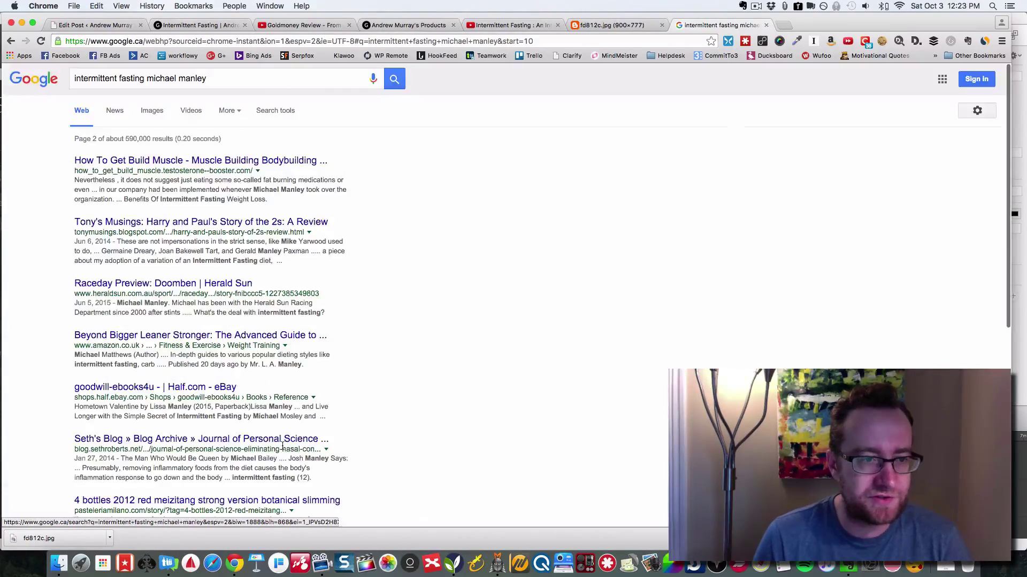
scroll(296, 435, down, 10)
scroll(298, 436, up, 7)
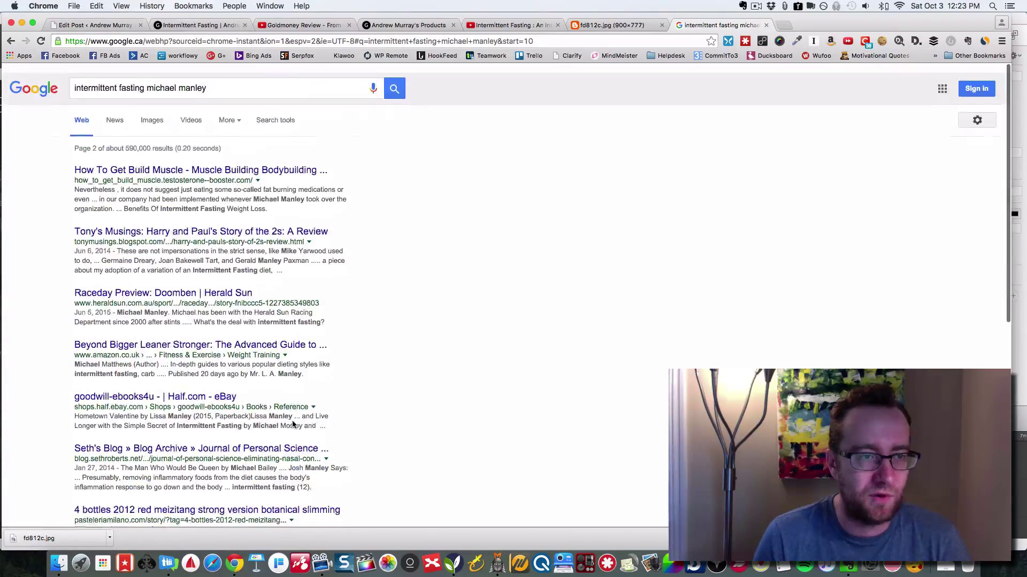